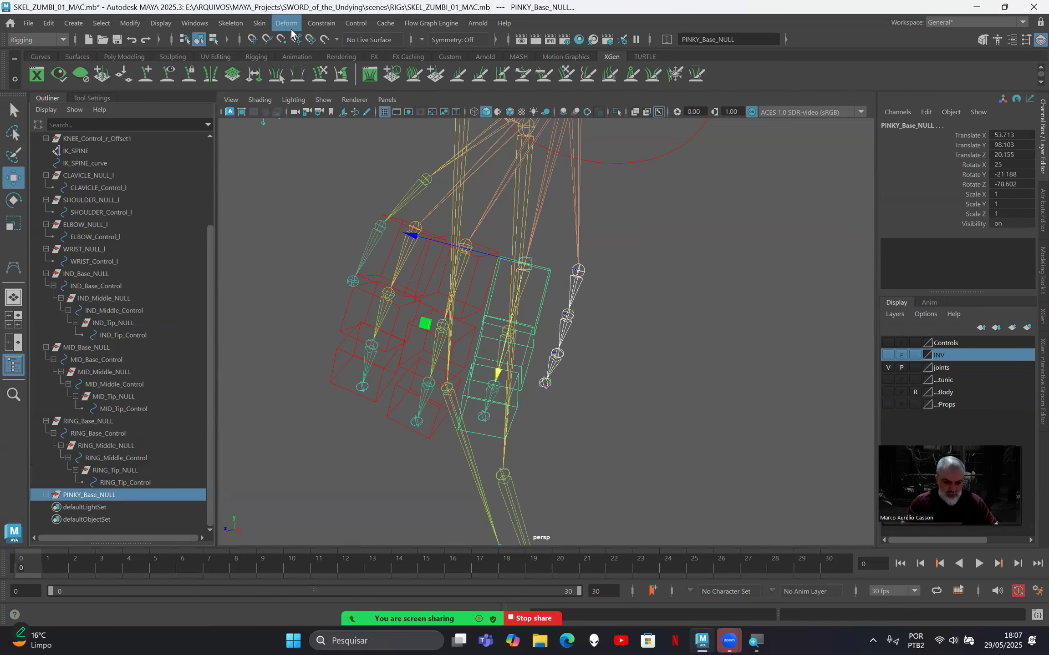
Parent-constrain PINKY_Base_NULL to the left pinky's base joint to align it, and delete the constraint.
click(320, 24)
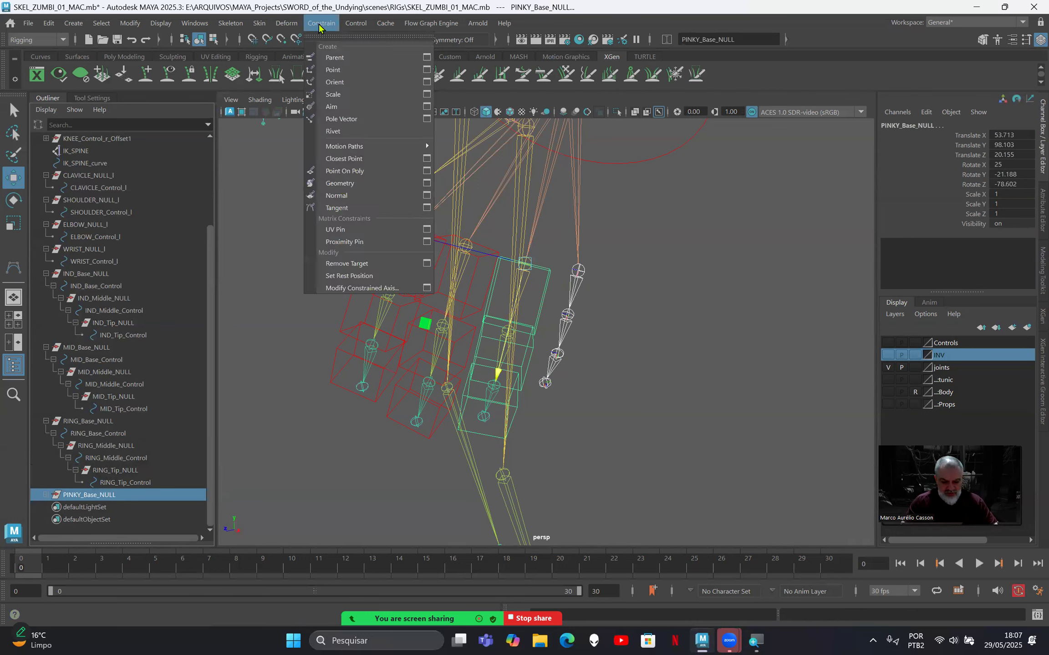
click(335, 57)
click(46, 495)
click(109, 519)
key(Delete)
Template the joints layer and select the control vertices of the PINKY_Base_Control curve.
click(914, 367)
scroll(569, 309, up, 5)
click(99, 507)
alt+drag(632, 384, 597, 375)
key(Down)
alt+drag(468, 403, 509, 394)
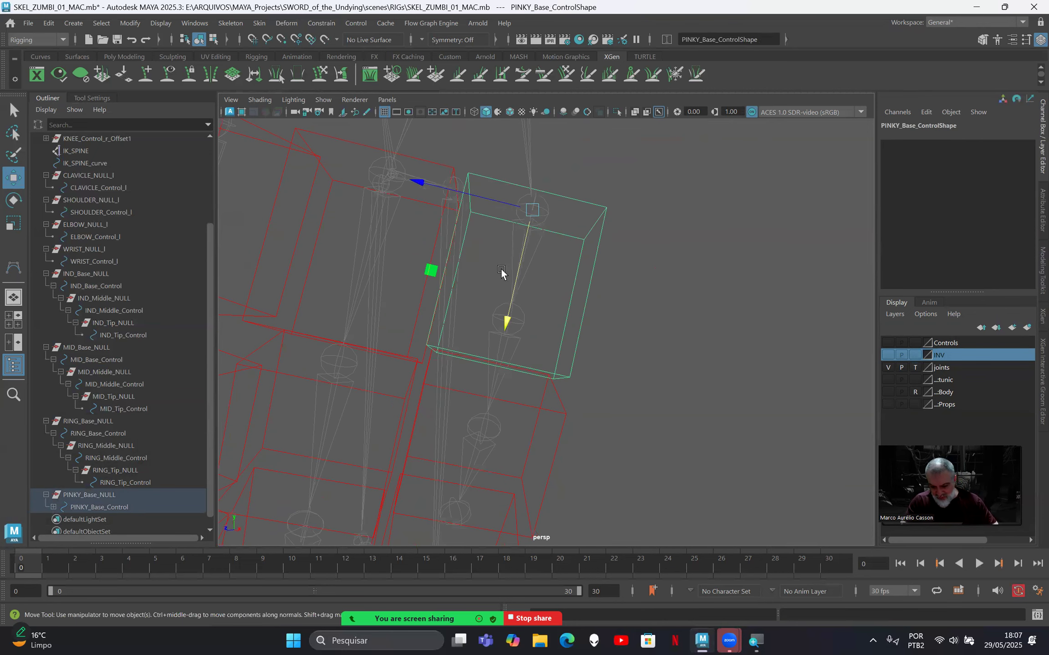
right_drag(569, 351, 482, 304)
scroll(432, 237, down, 3)
drag(449, 191, 640, 405)
click(559, 302)
drag(559, 301, 583, 323)
With the joints layer as reference, snap the scale pivot of PINKY_Base_Control's vertices to the base joint and narrow the box along Z.
click(914, 367)
scroll(537, 346, up, 3)
right_drag(600, 382, 523, 341)
drag(428, 269, 640, 482)
key(r)
key(d)
key(v)
click(529, 312)
drag(530, 319, 502, 321)
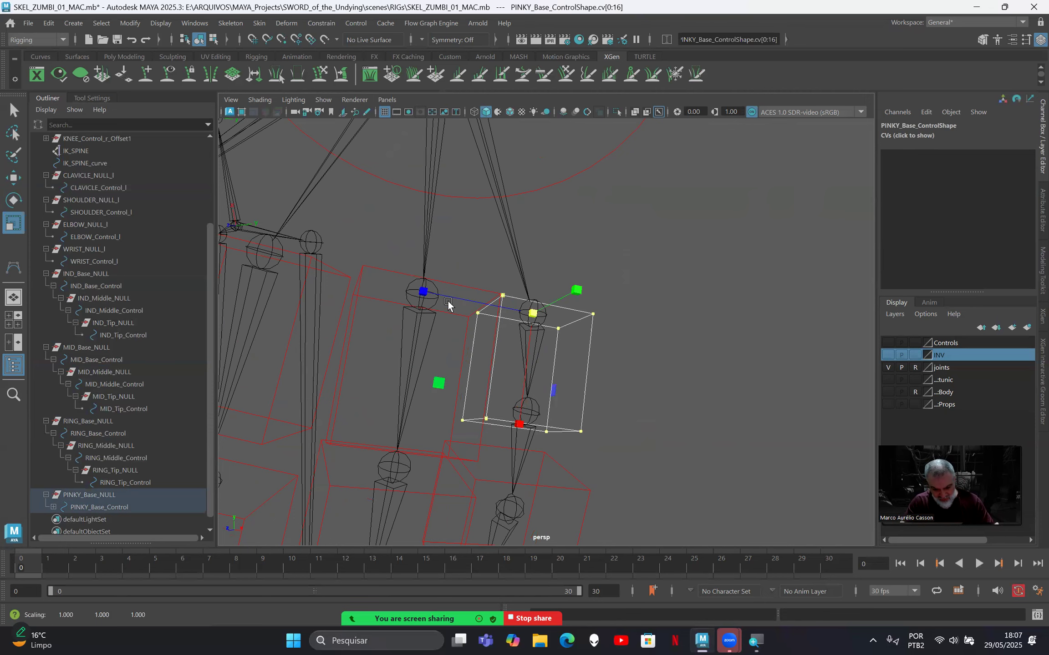
drag(424, 292, 431, 294)
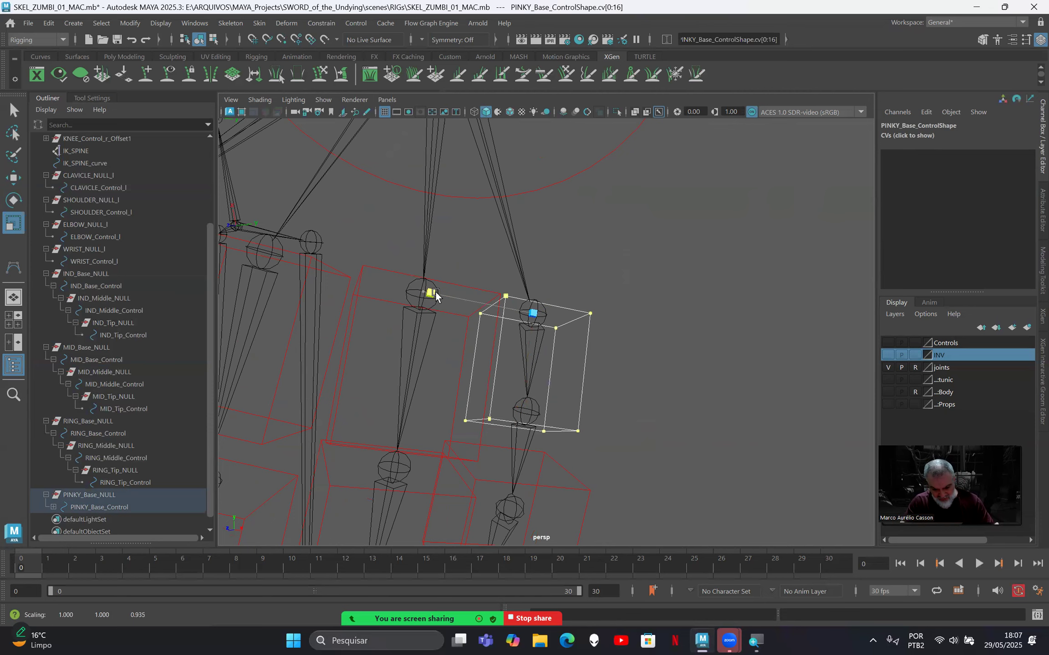
Show the Body layer to check the pinky base control's fit, hide it again, and return to object selection.
click(889, 388)
alt+drag(679, 412, 635, 432)
scroll(668, 427, up, 3)
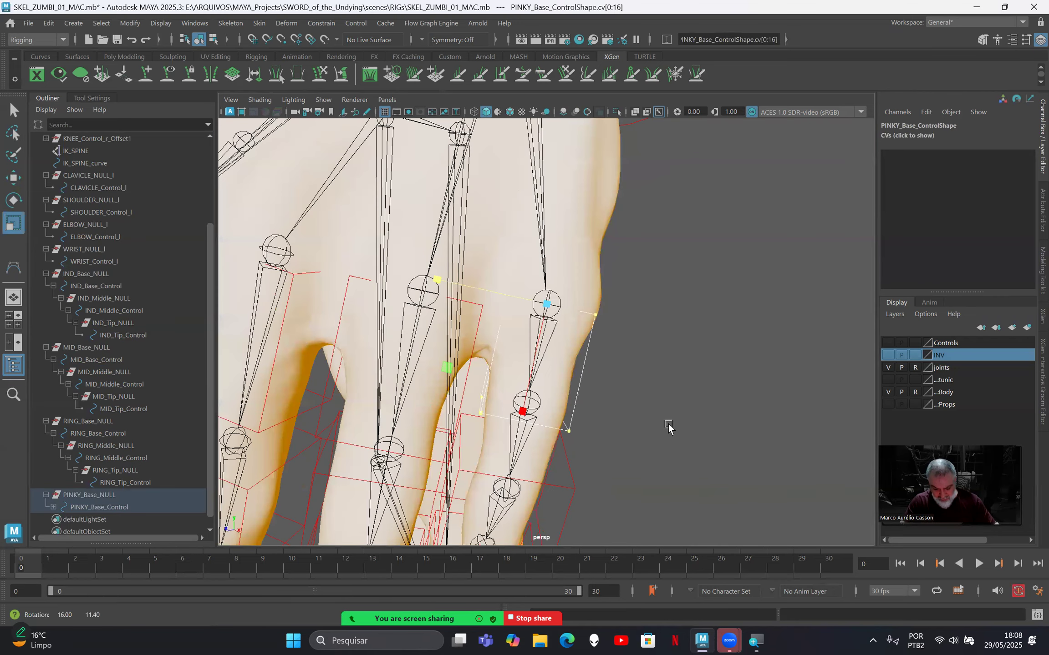
alt+drag(693, 325, 675, 410)
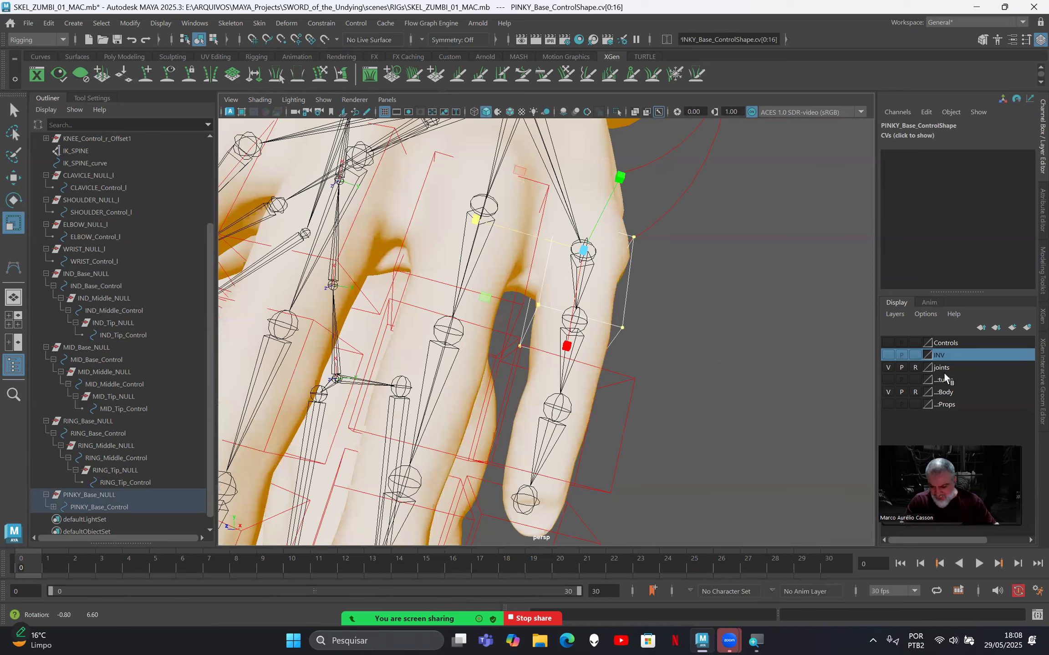
click(888, 391)
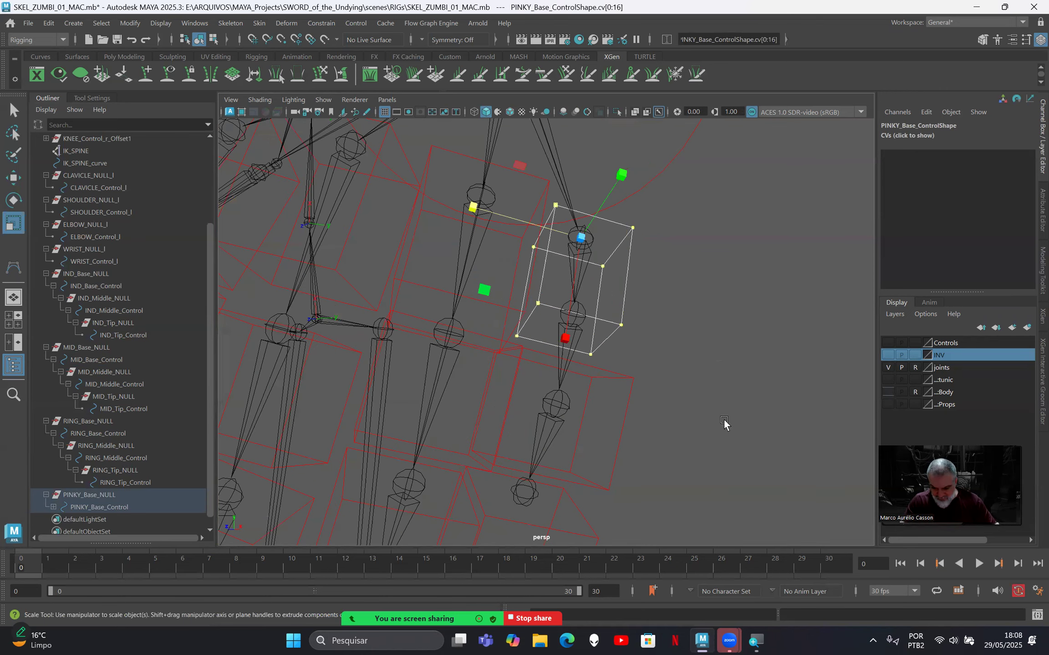
alt+drag(622, 408, 660, 346)
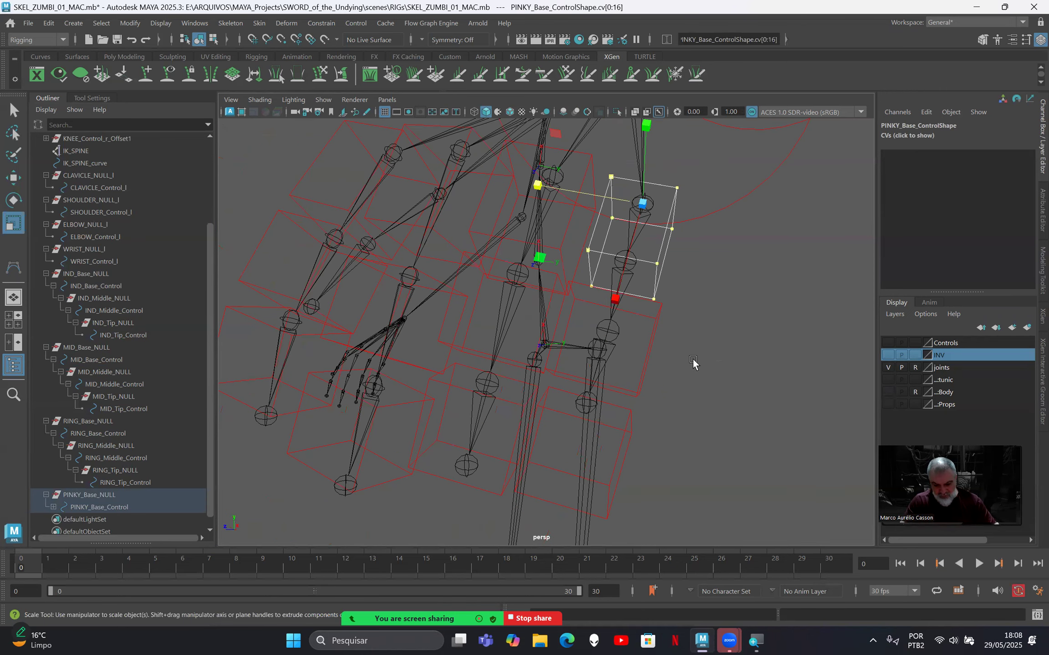
right_drag(699, 247, 744, 228)
alt+drag(670, 318, 673, 321)
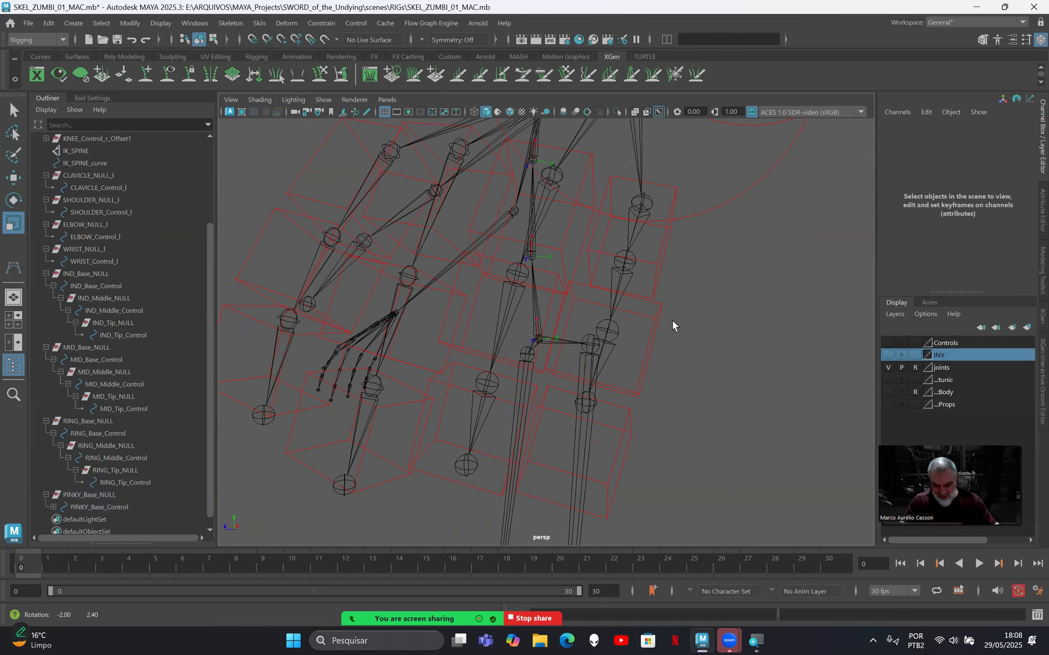
alt+drag(621, 350, 630, 329)
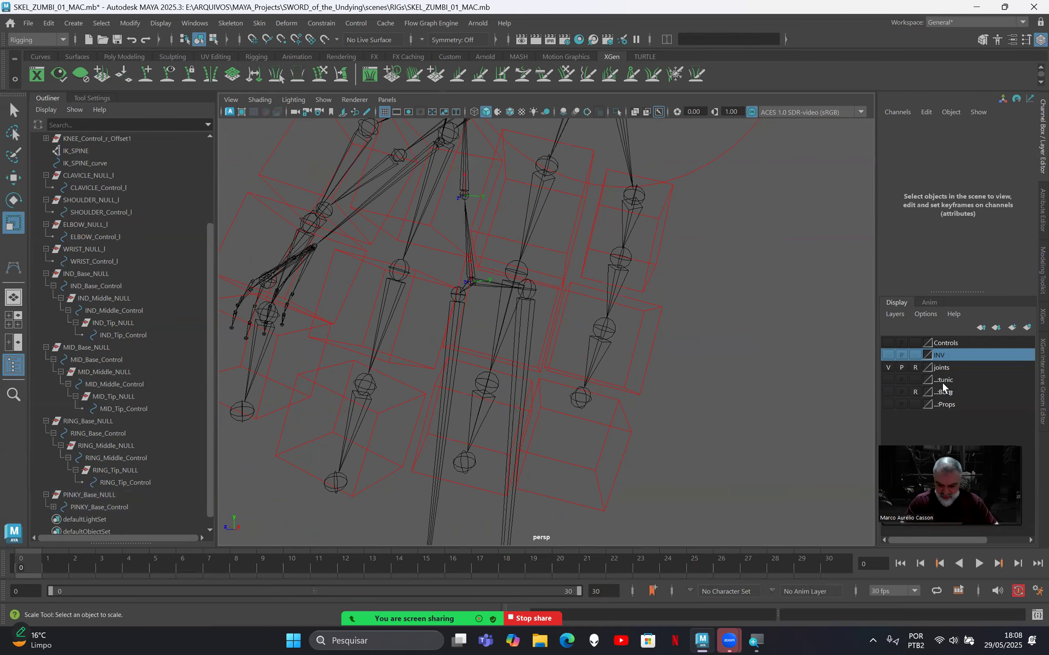
Make the joints layer selectable and parent-constrain PINKY_Middle_NULL to the pinky_l_2 joint.
click(915, 368)
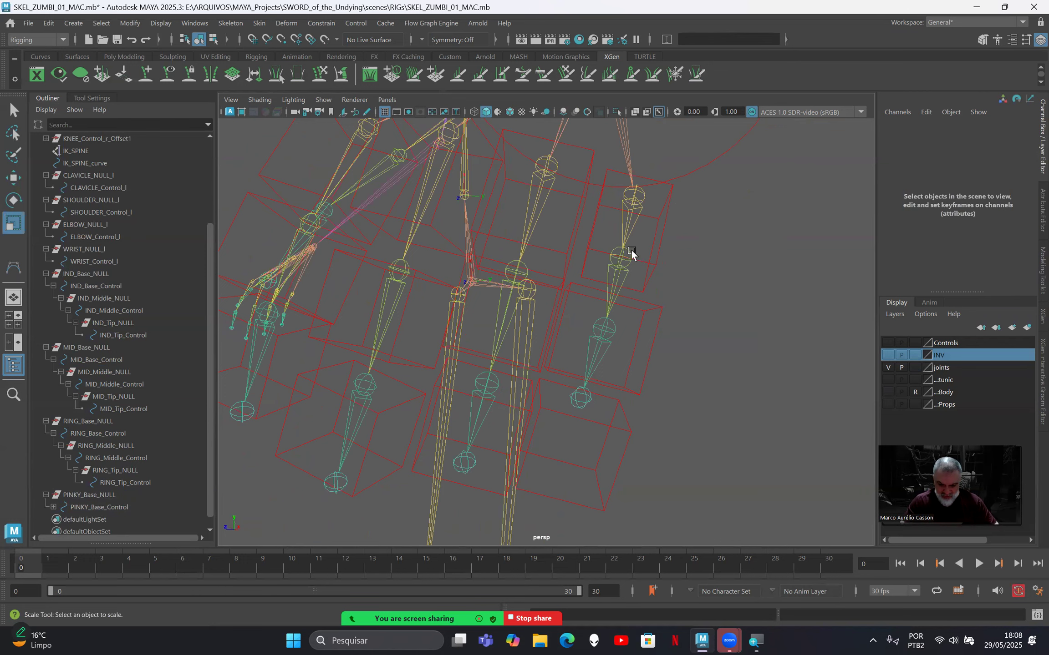
click(618, 263)
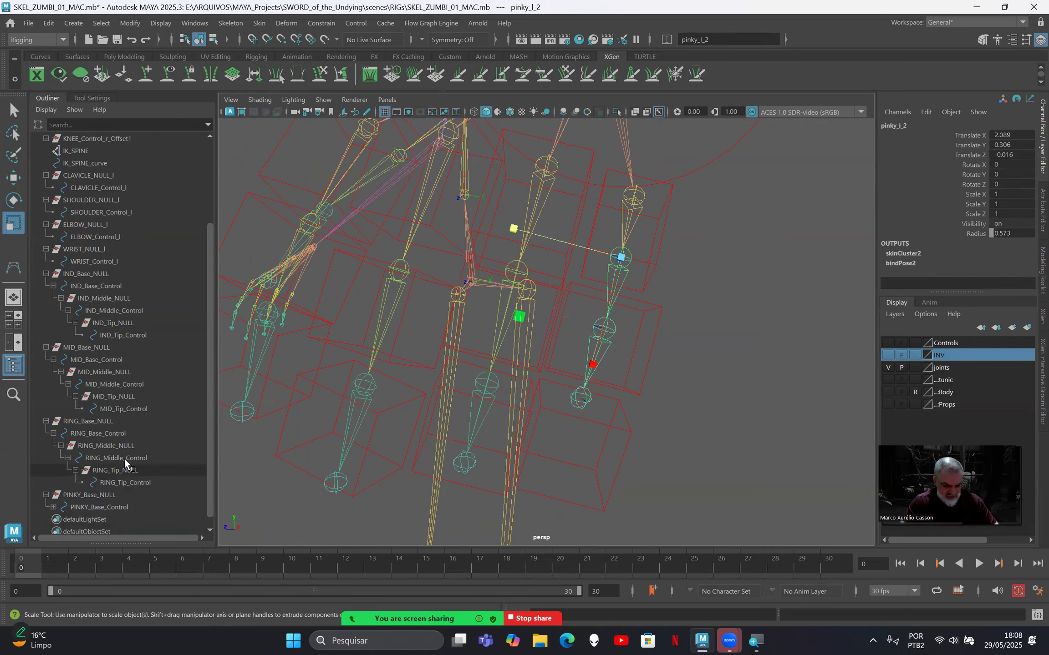
click(53, 507)
scroll(89, 491, down, 1)
click(106, 497)
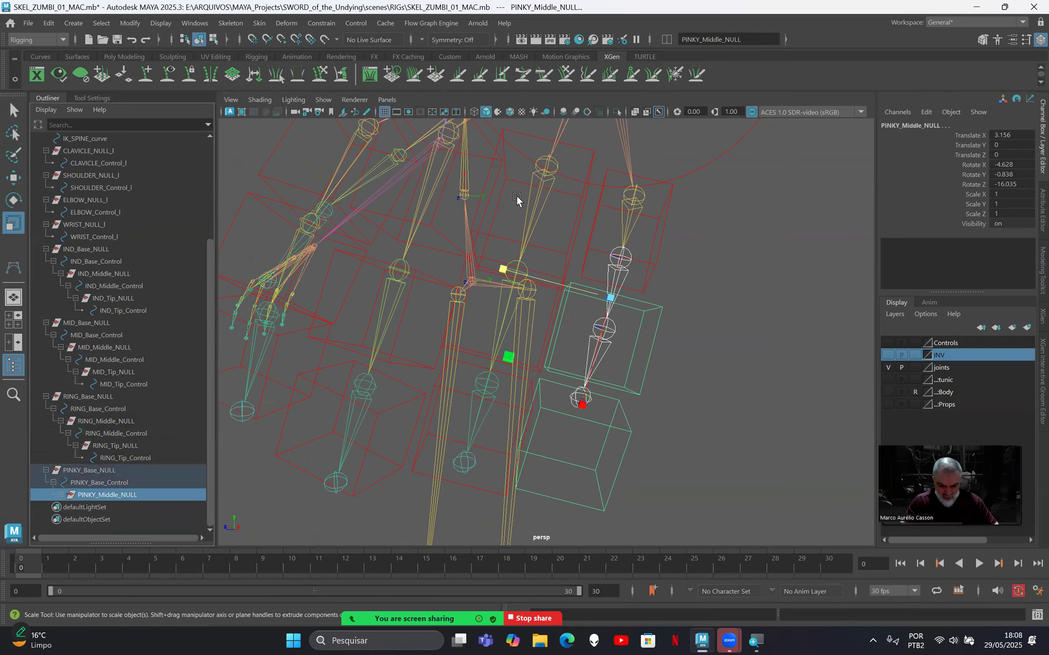
click(321, 23)
click(337, 59)
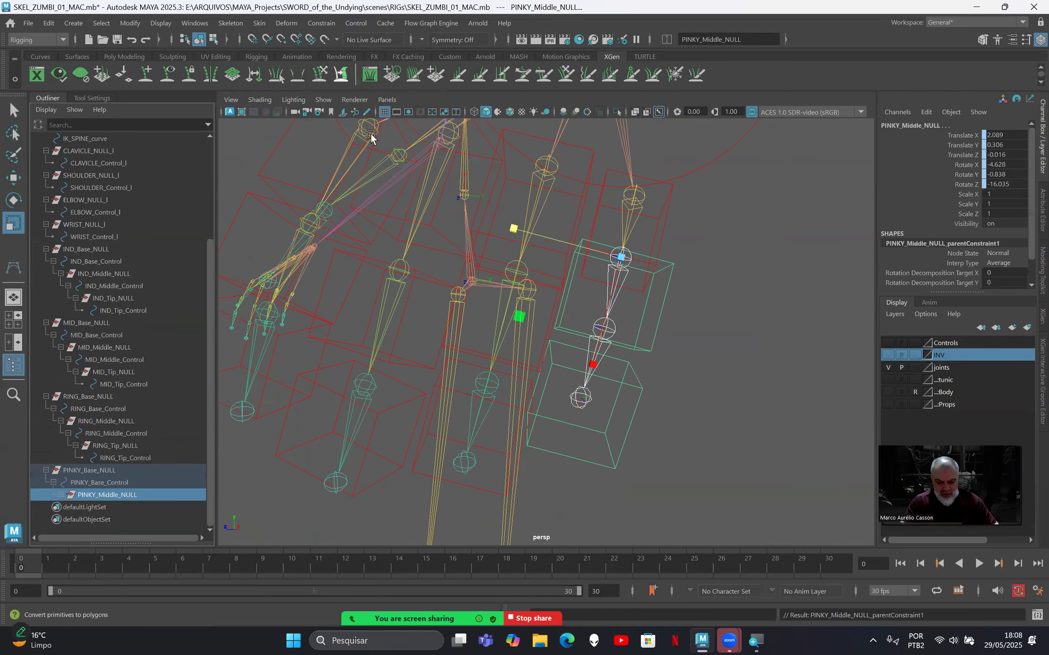
Delete the parent constraint under PINKY_Middle_NULL.
alt+drag(763, 376, 659, 323)
alt+right_drag(659, 323, 723, 355)
alt+middle_drag(723, 356, 661, 390)
click(60, 495)
click(111, 519)
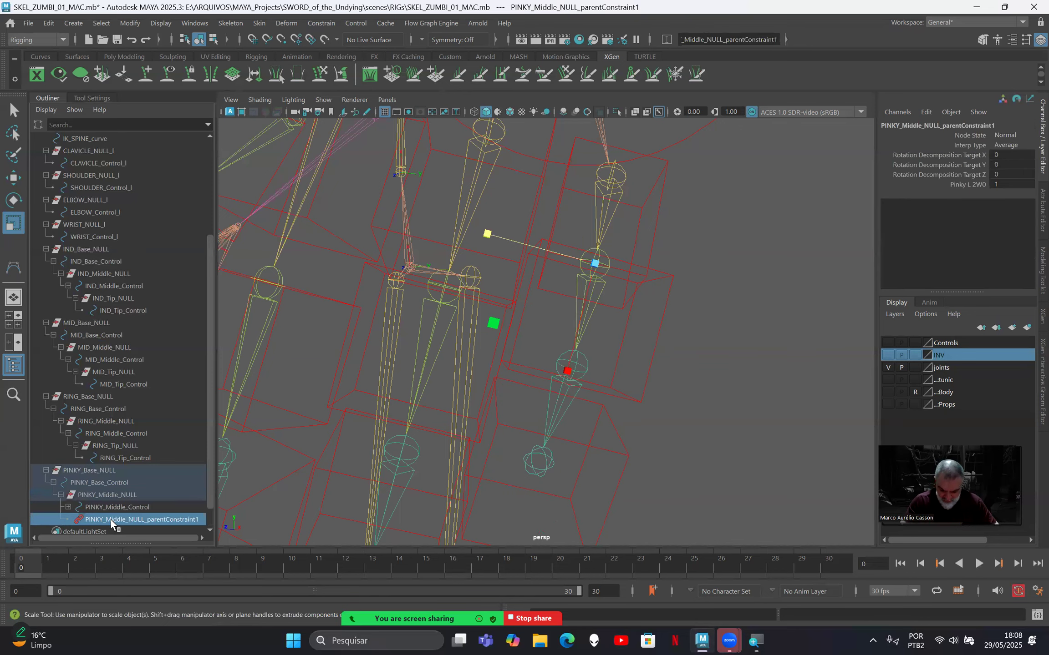
key(Delete)
Template the joints layer and shorten the PINKY_Base_Control box by moving its lower vertices up to the second pinky joint.
alt+drag(431, 428, 579, 330)
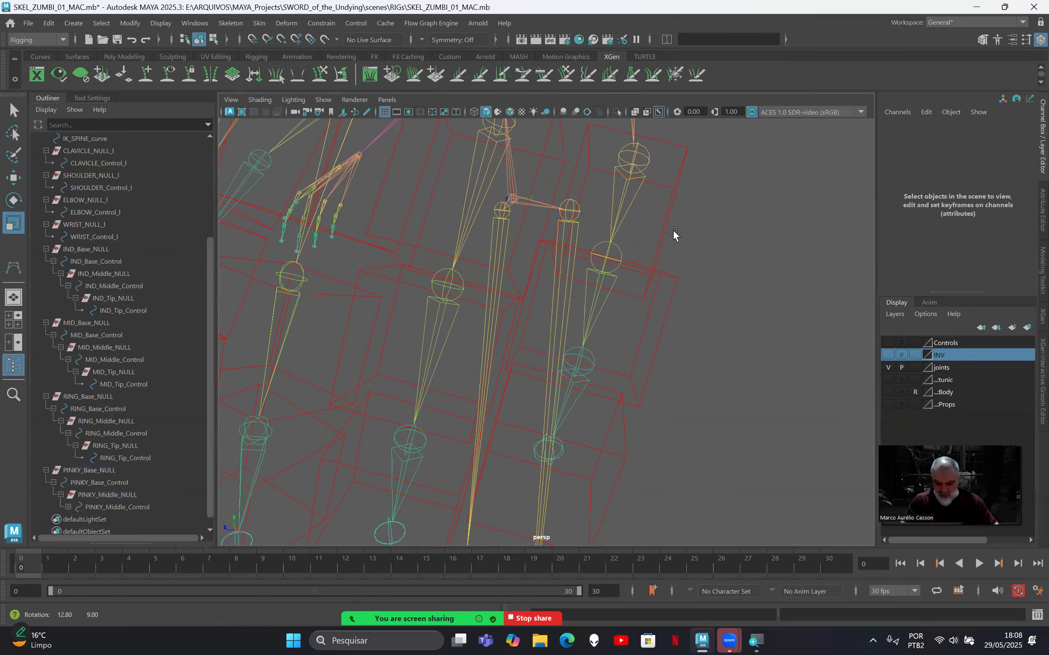
alt+drag(674, 230, 685, 217)
click(916, 367)
alt+drag(690, 353, 718, 276)
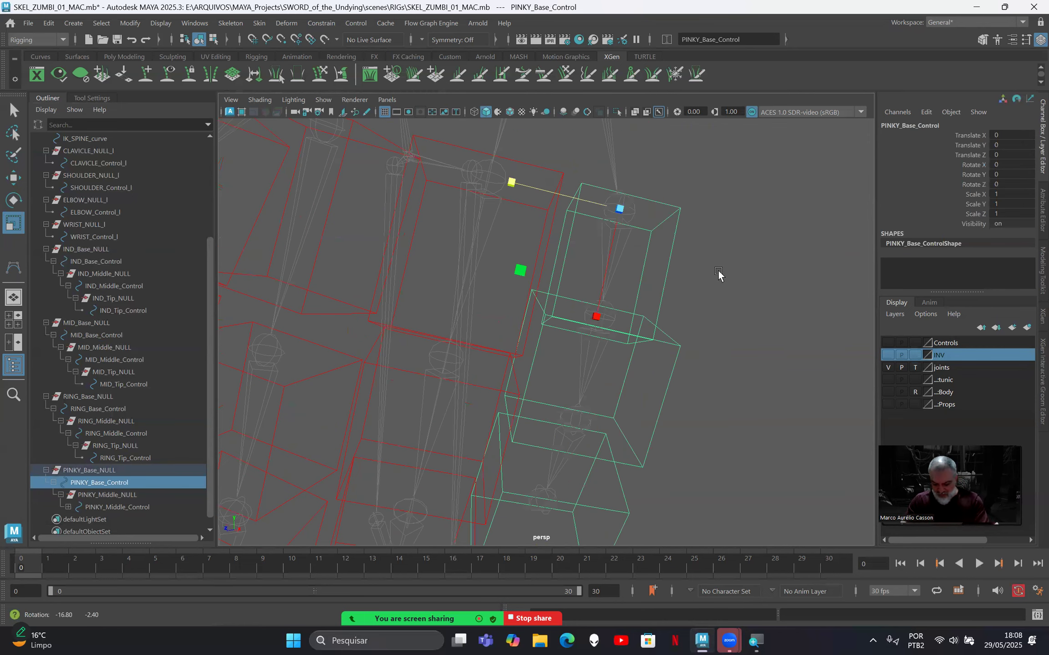
key(Down)
right_drag(718, 273, 657, 273)
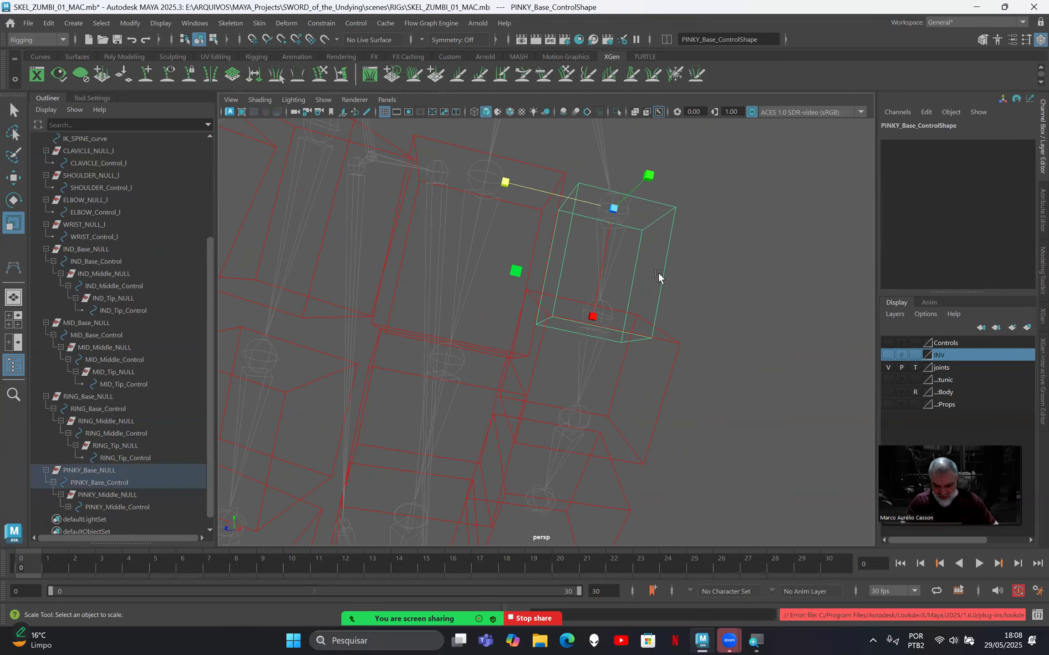
drag(502, 276, 693, 387)
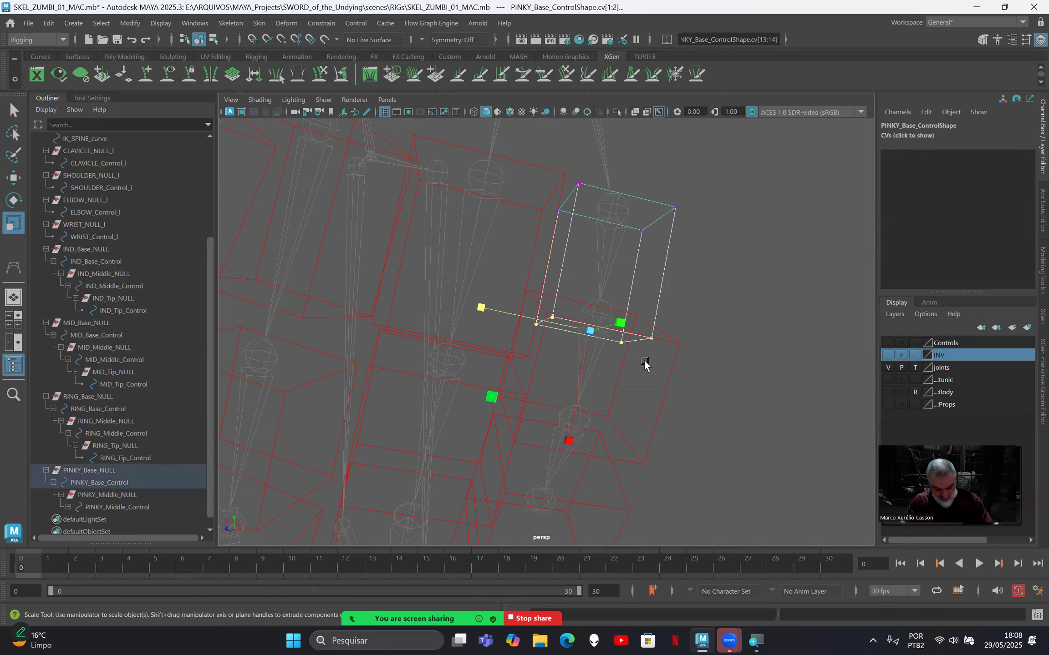
key(w)
middle_drag(567, 444, 573, 421)
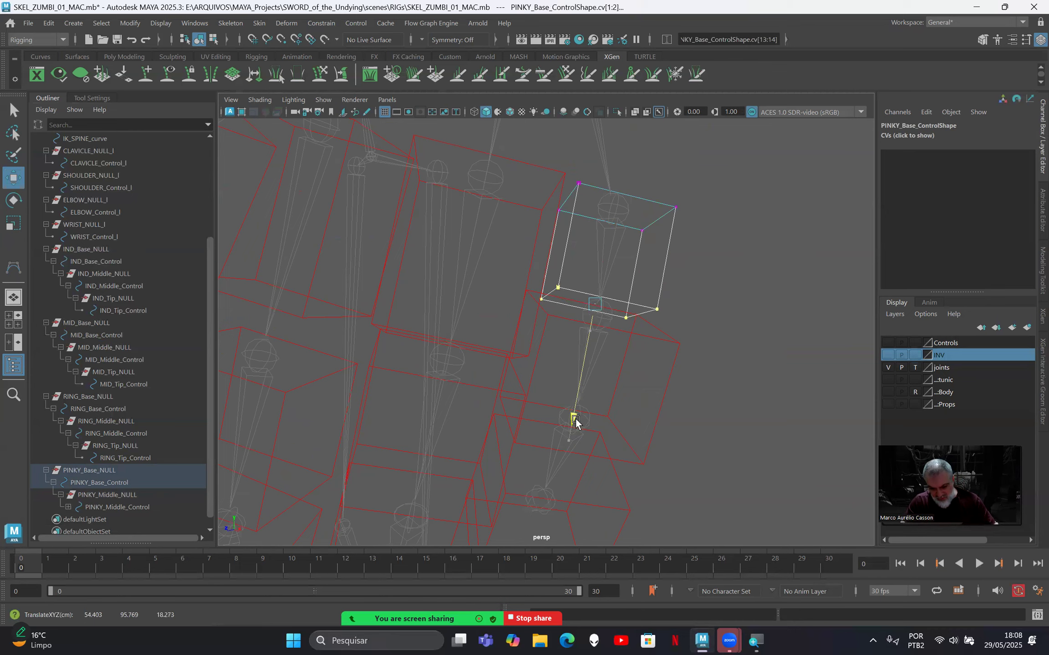
Select all control vertices of PINKY_Middle_Control and scale the box narrower to match the pinky's width.
alt+drag(678, 381, 617, 434)
click(616, 434)
key(Down)
right_drag(710, 335, 649, 319)
alt+drag(658, 362, 528, 335)
drag(438, 240, 763, 513)
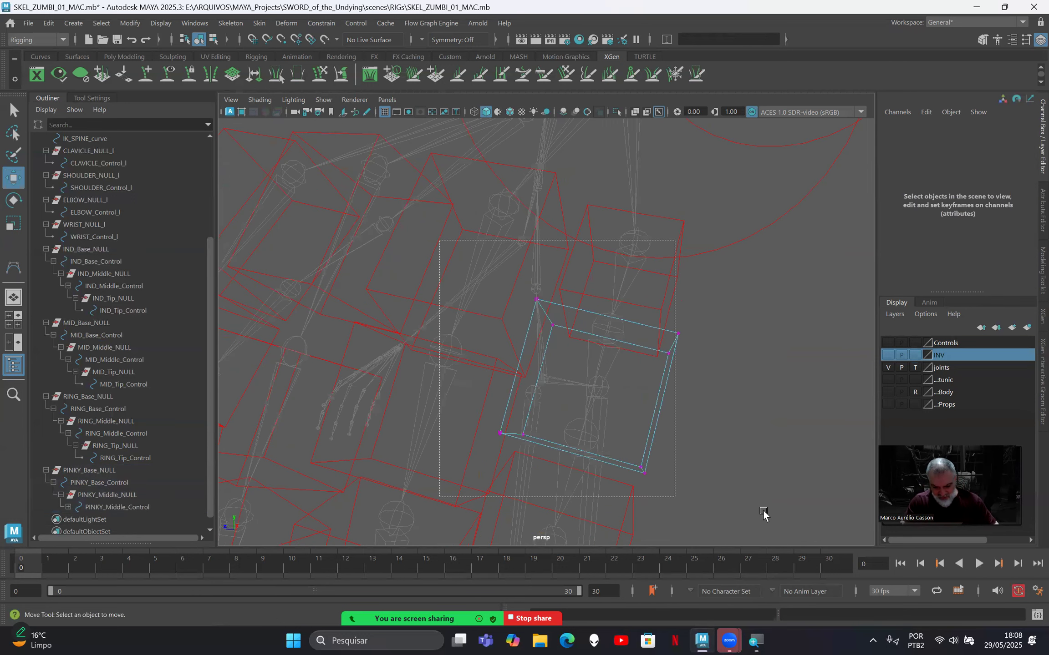
drag(713, 464, 723, 461)
key(r)
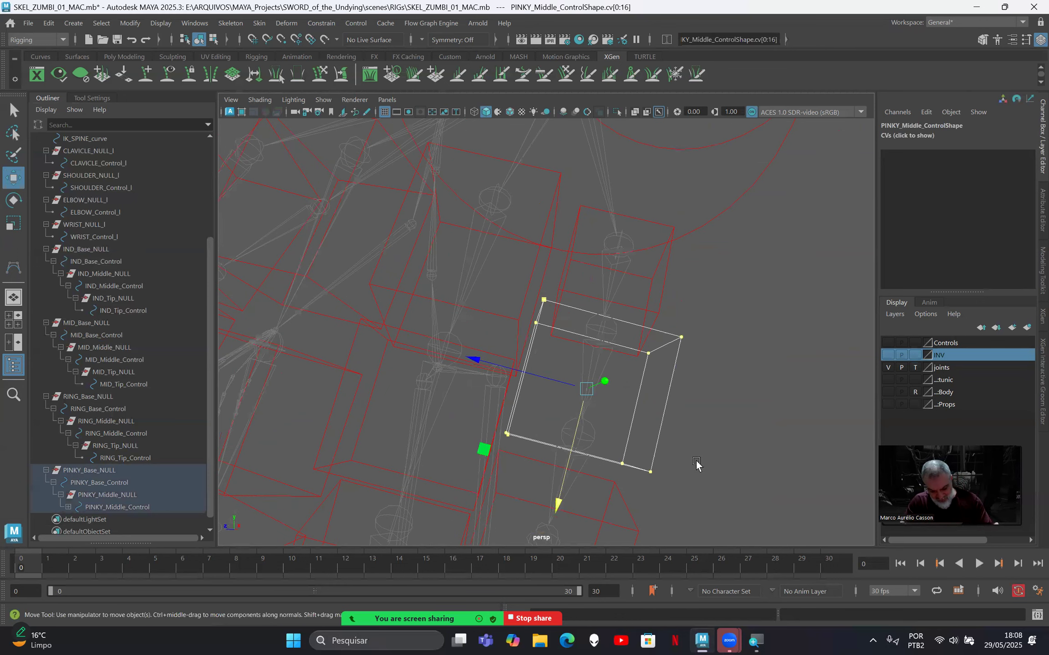
drag(479, 360, 563, 394)
alt+drag(624, 402, 531, 402)
drag(473, 363, 502, 361)
alt+drag(436, 389, 529, 398)
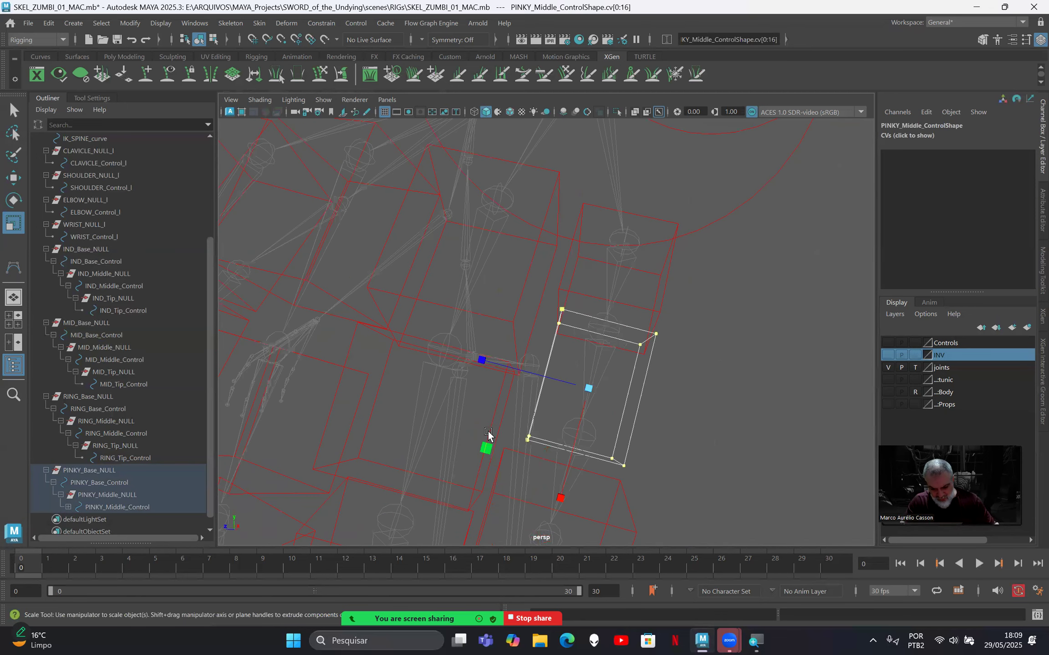
Shorten the PINKY_Middle_Control box by moving its lower vertices up to the third pinky joint.
drag(629, 480, 505, 406)
key(w)
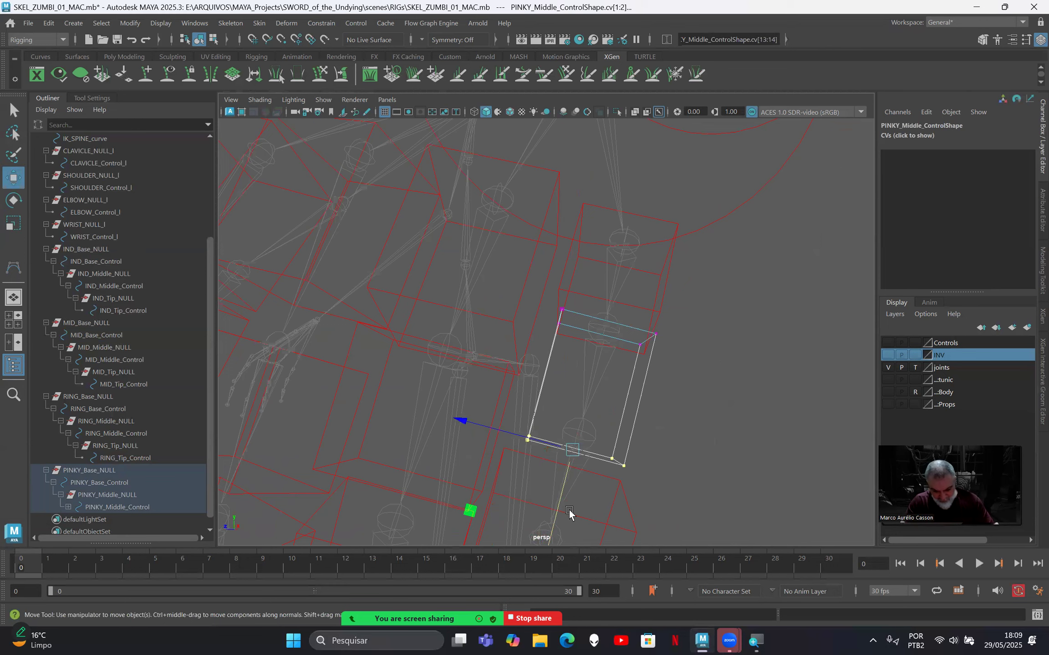
drag(558, 495, 571, 471)
alt+middle_drag(621, 492, 612, 440)
alt+drag(612, 440, 524, 426)
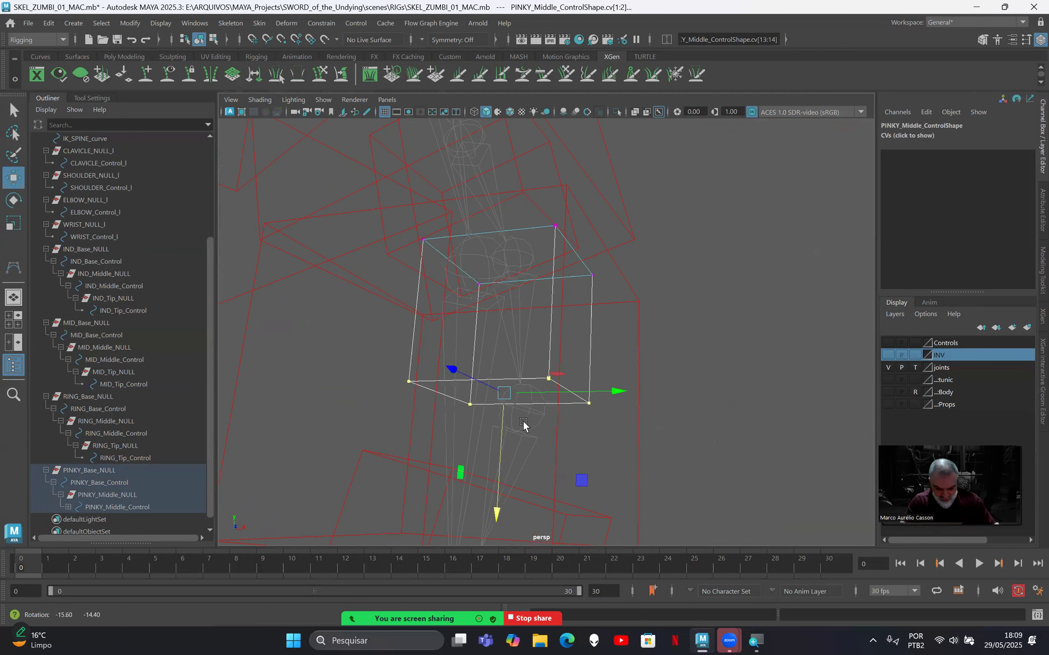
alt+drag(622, 445, 493, 424)
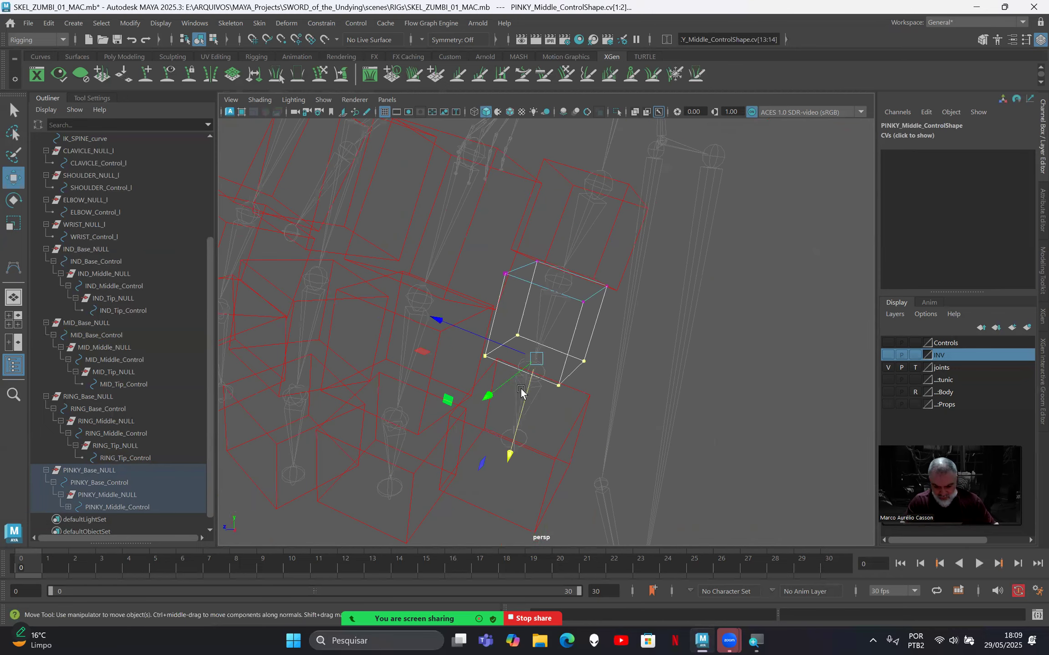
Make the joints layer selectable again and return from vertex editing to object selection.
click(915, 367)
click(915, 367)
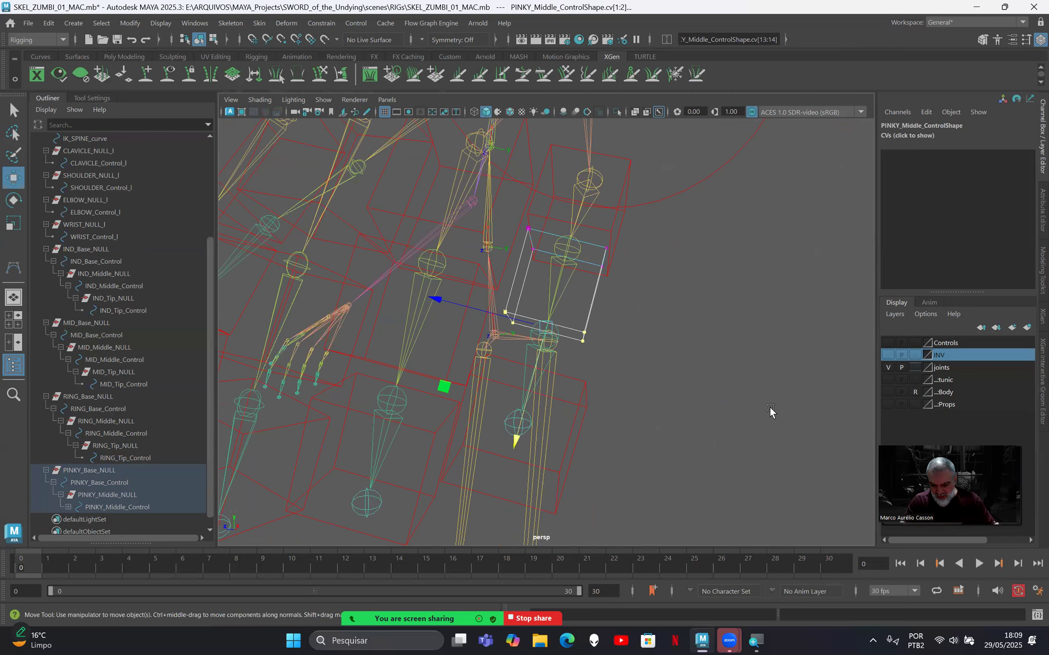
alt+drag(685, 433, 646, 410)
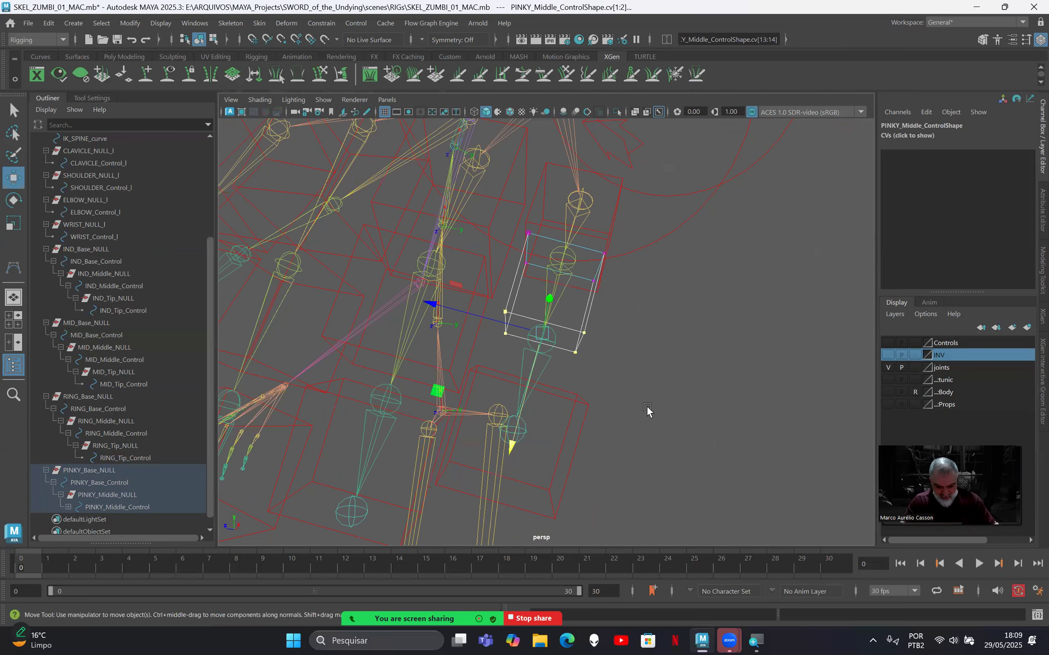
click(639, 345)
right_drag(639, 318, 706, 302)
click(642, 371)
Parent-constrain PINKY_Tip_NULL to the pinky_l_3 joint.
click(544, 364)
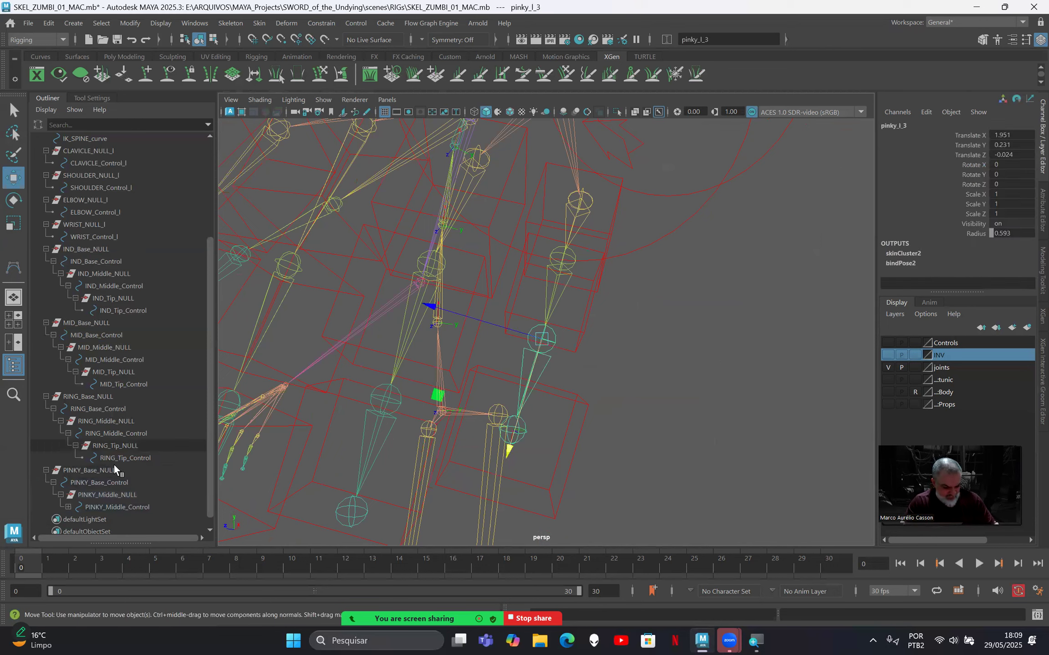
click(68, 507)
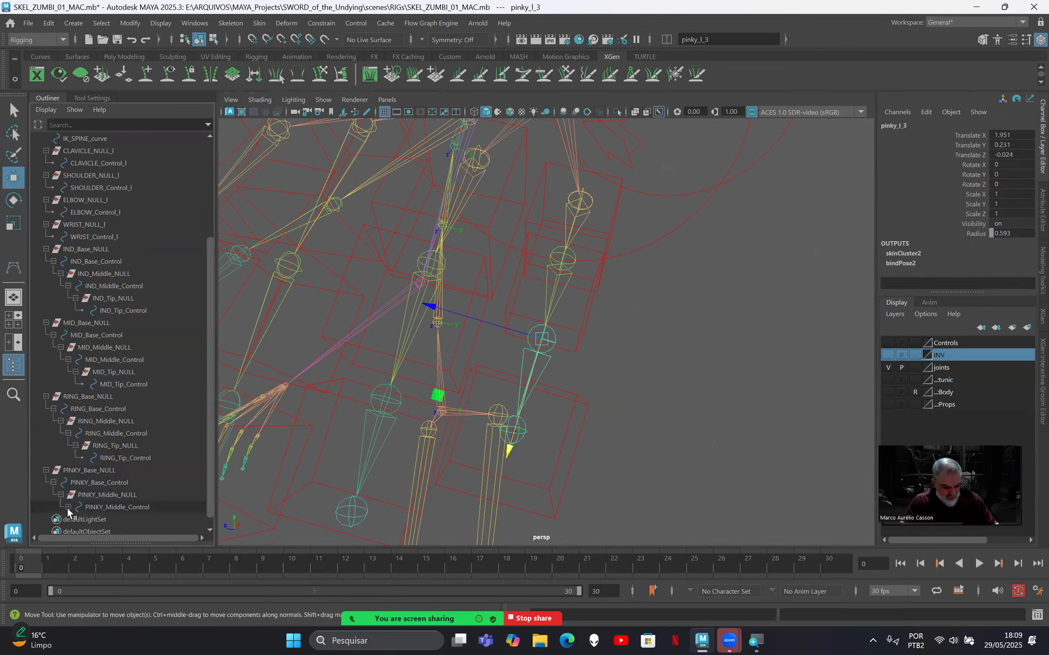
click(123, 520)
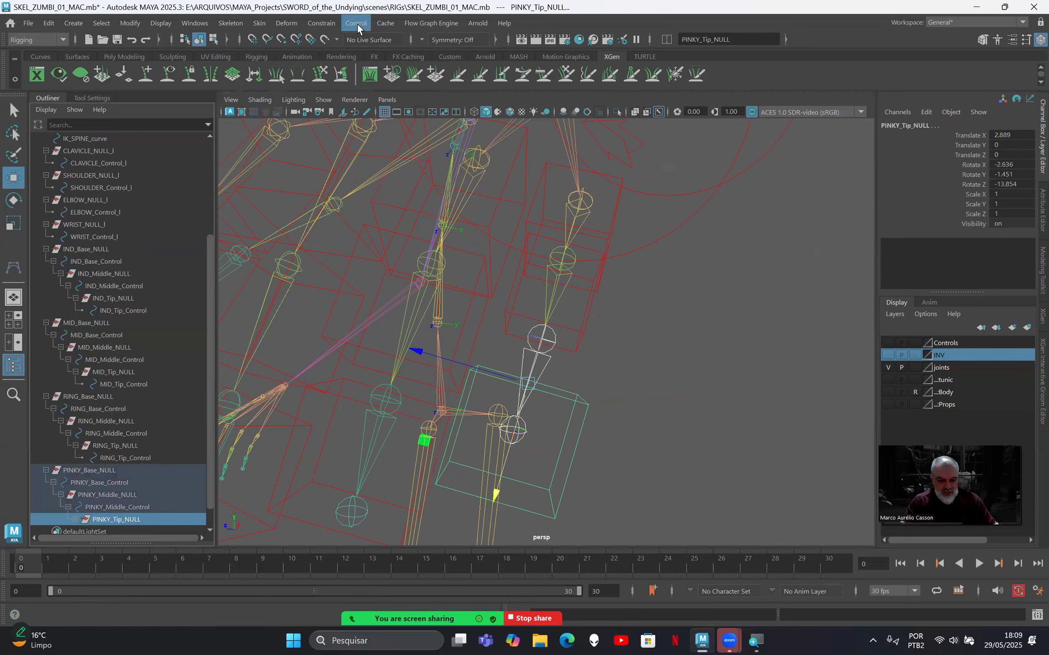
click(321, 22)
click(337, 57)
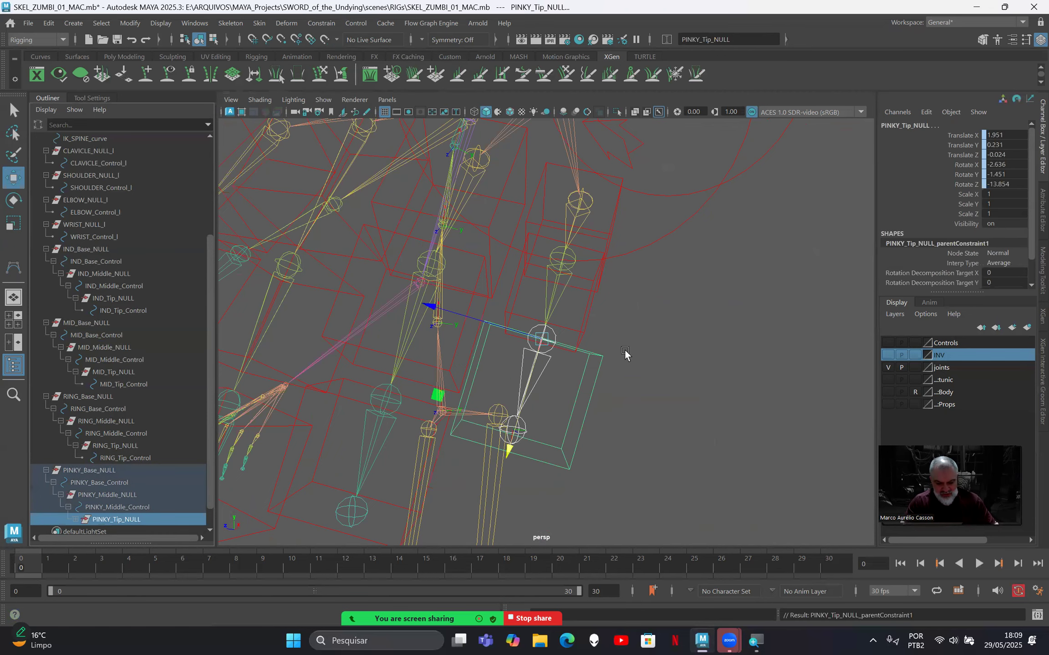
Delete the parent constraint under PINKY_Tip_NULL.
alt+drag(664, 342, 689, 336)
click(76, 519)
scroll(114, 497, down, 2)
click(120, 496)
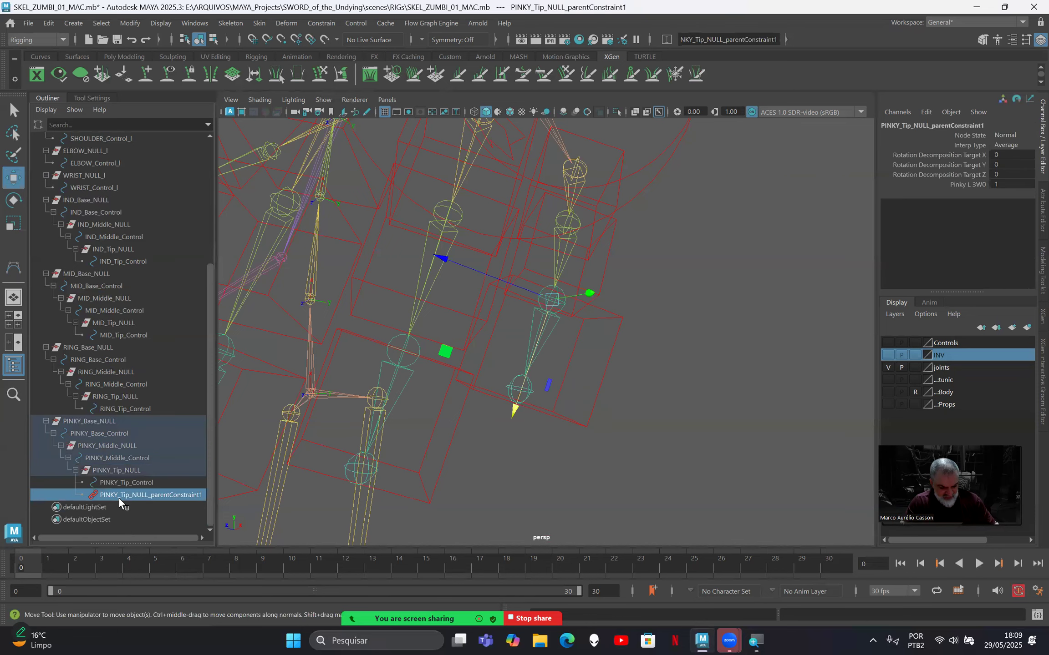
key(Delete)
alt+drag(400, 449, 571, 436)
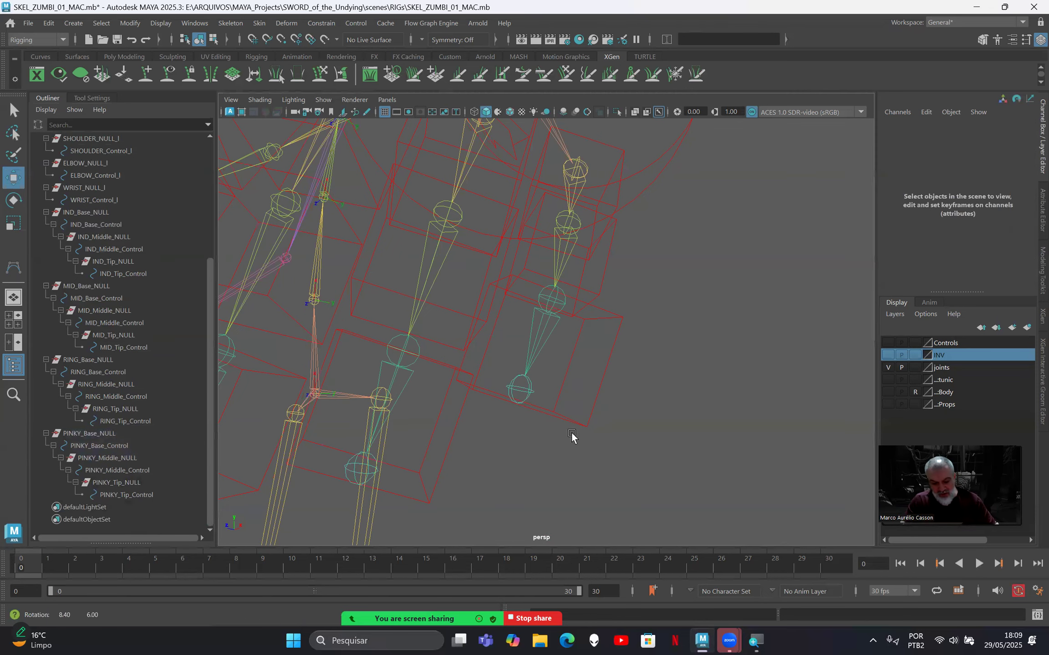
alt+drag(517, 388, 550, 321)
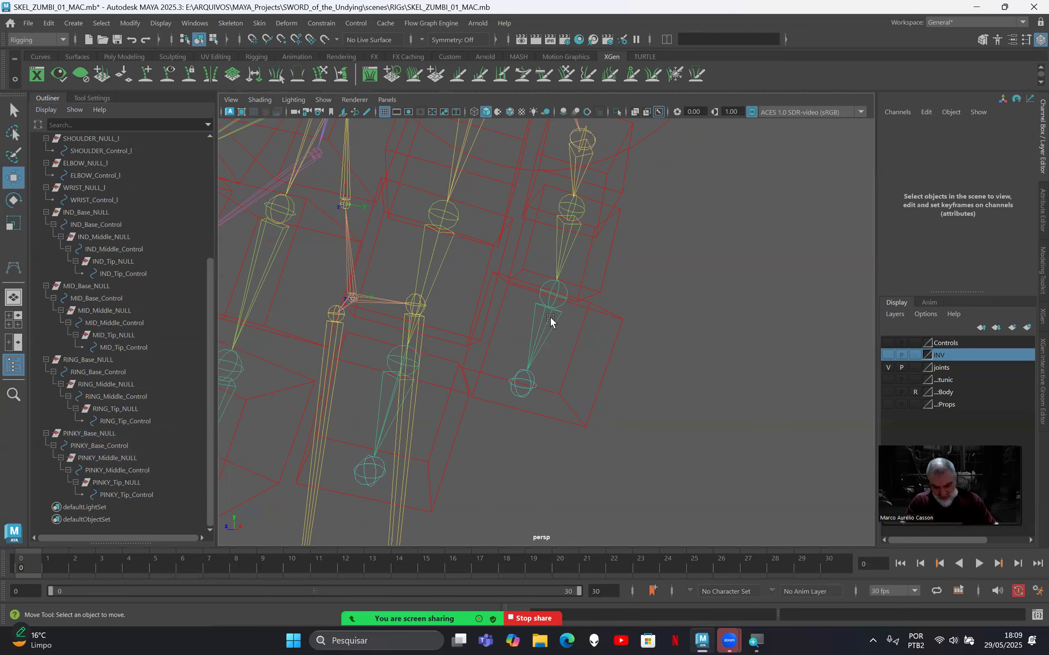
Set the joints layer to template and narrow the PINKY_Tip_Control box by scaling all its control vertices.
click(915, 367)
drag(607, 344, 629, 367)
alt+drag(620, 420, 613, 342)
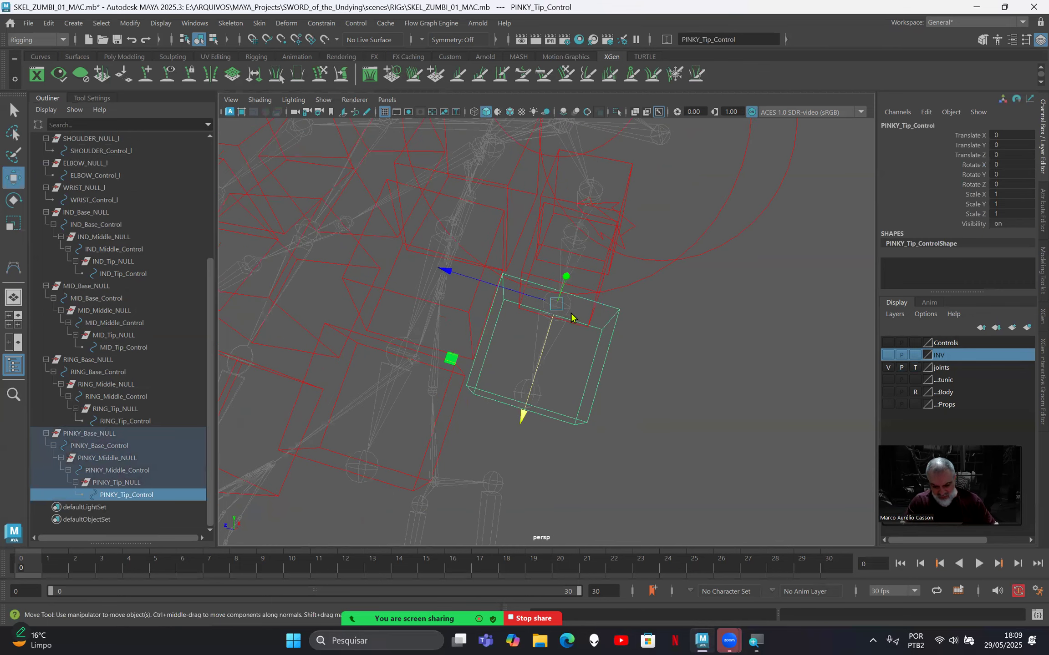
key(F9)
drag(413, 237, 704, 479)
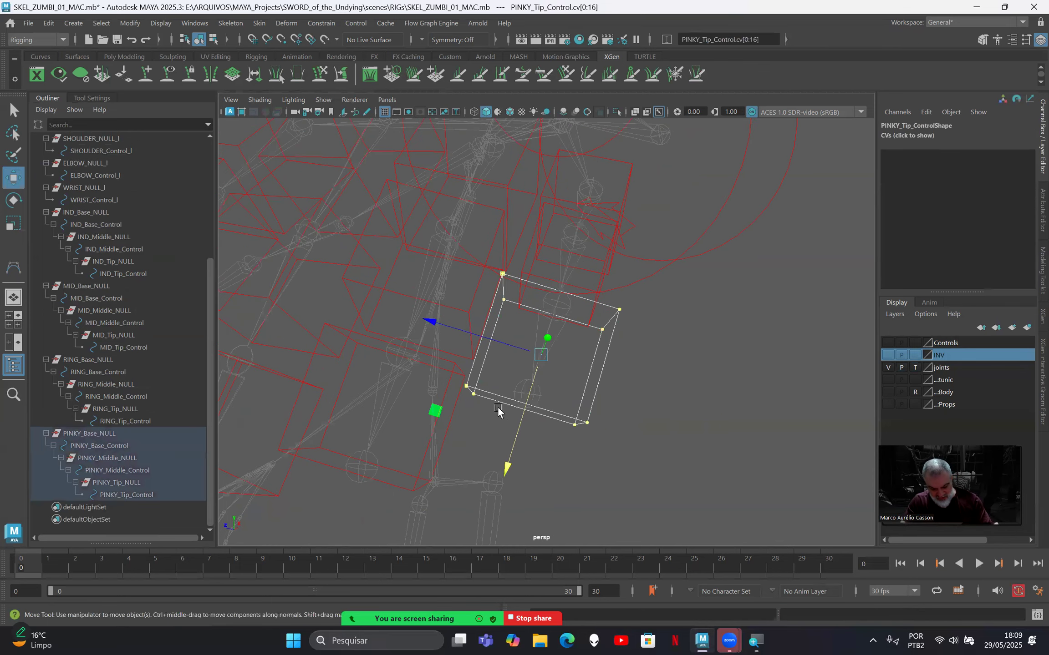
key(r)
drag(436, 324, 473, 329)
Shift the vertices on one side of the PINKY_Tip_Control box to fit the pinky tip and return to object selection.
alt+drag(675, 417, 528, 403)
drag(469, 373, 584, 425)
key(w)
drag(423, 375, 436, 370)
alt+drag(324, 400, 489, 337)
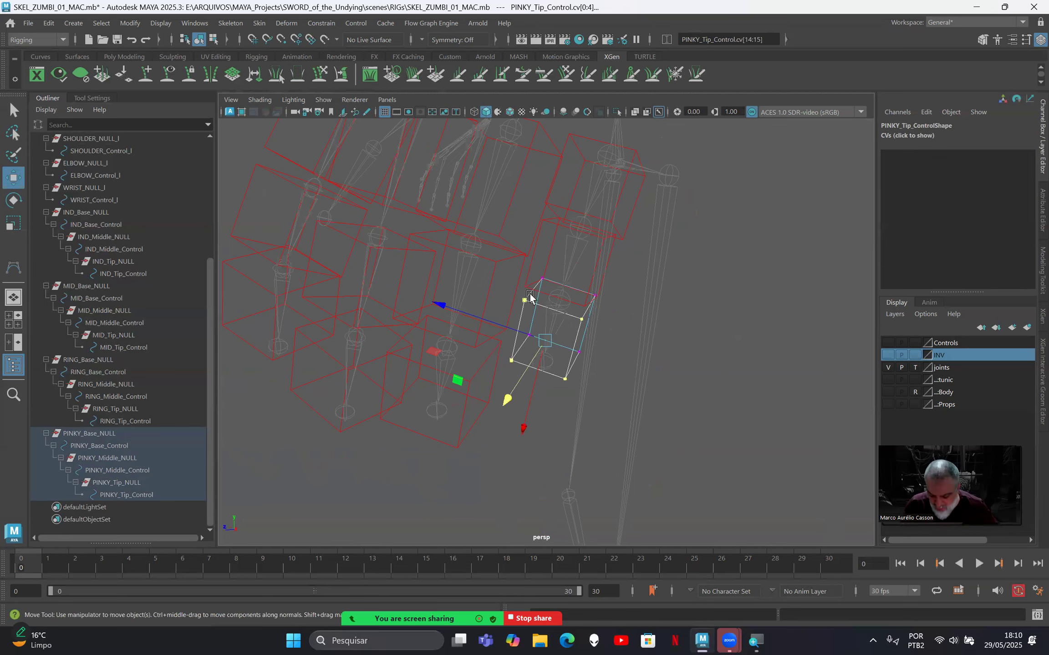
alt+drag(429, 261, 605, 313)
right_drag(605, 313, 592, 287)
click(583, 284)
alt+drag(608, 293, 507, 252)
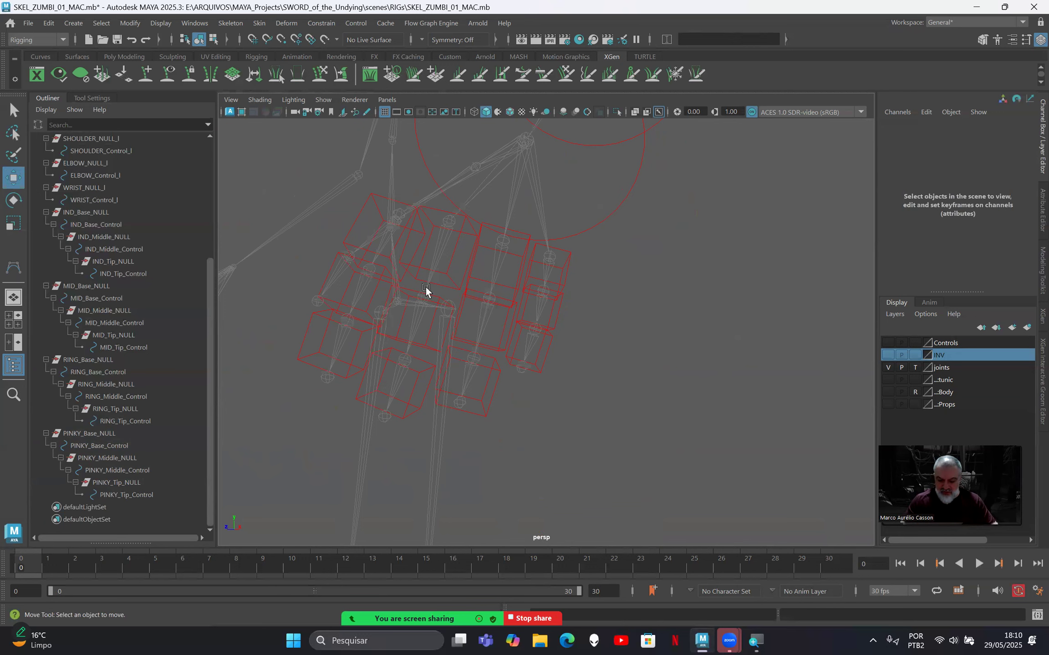
alt+drag(447, 283, 499, 308)
alt+drag(409, 284, 399, 394)
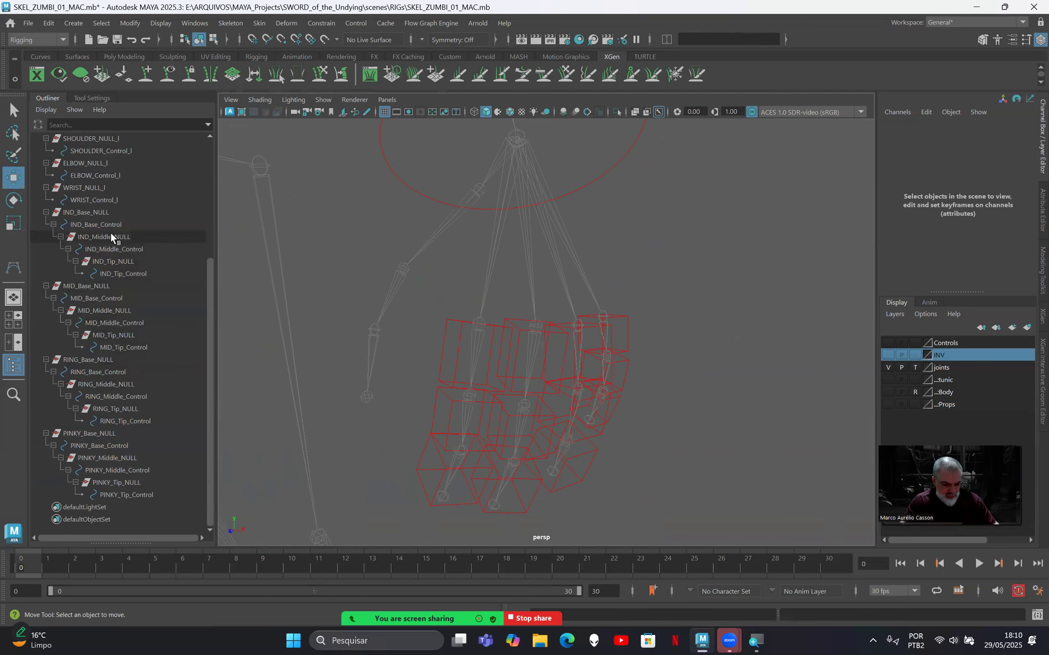
Make the joints layer selectable again and duplicate the IND_Base_NULL control hierarchy.
click(89, 211)
alt+drag(361, 352, 444, 350)
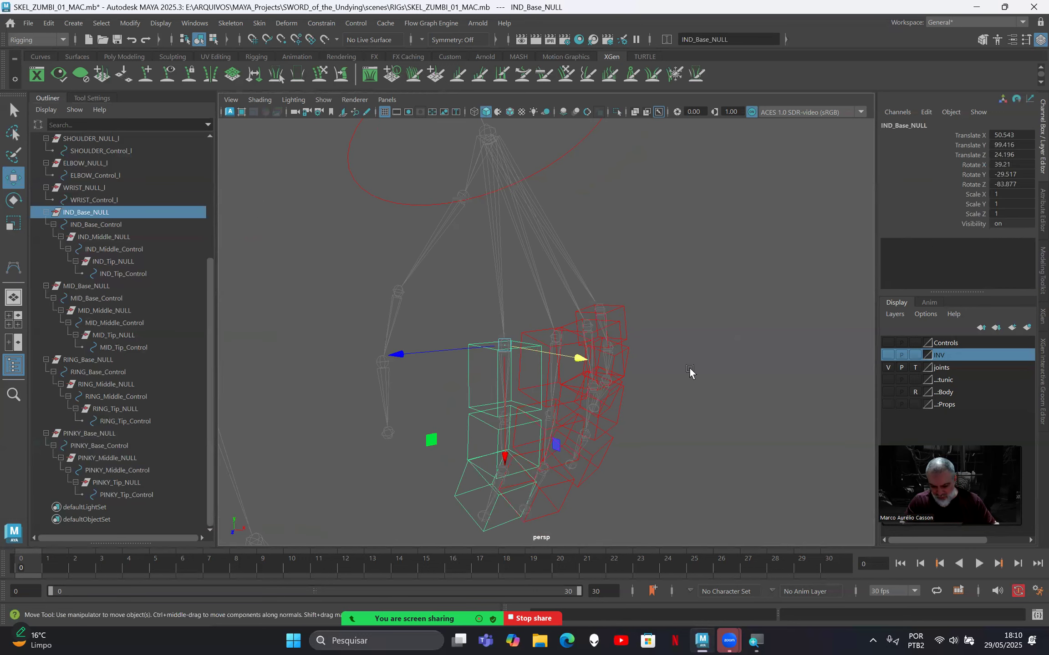
click(915, 368)
click(914, 368)
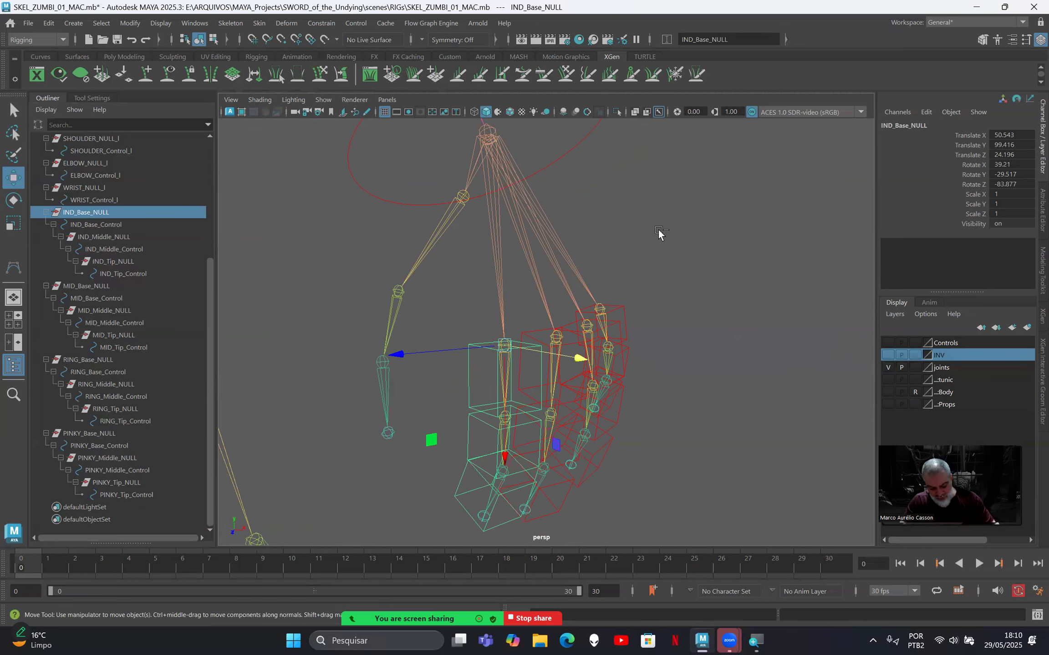
key(ctrl+d)
scroll(147, 381, down, 1)
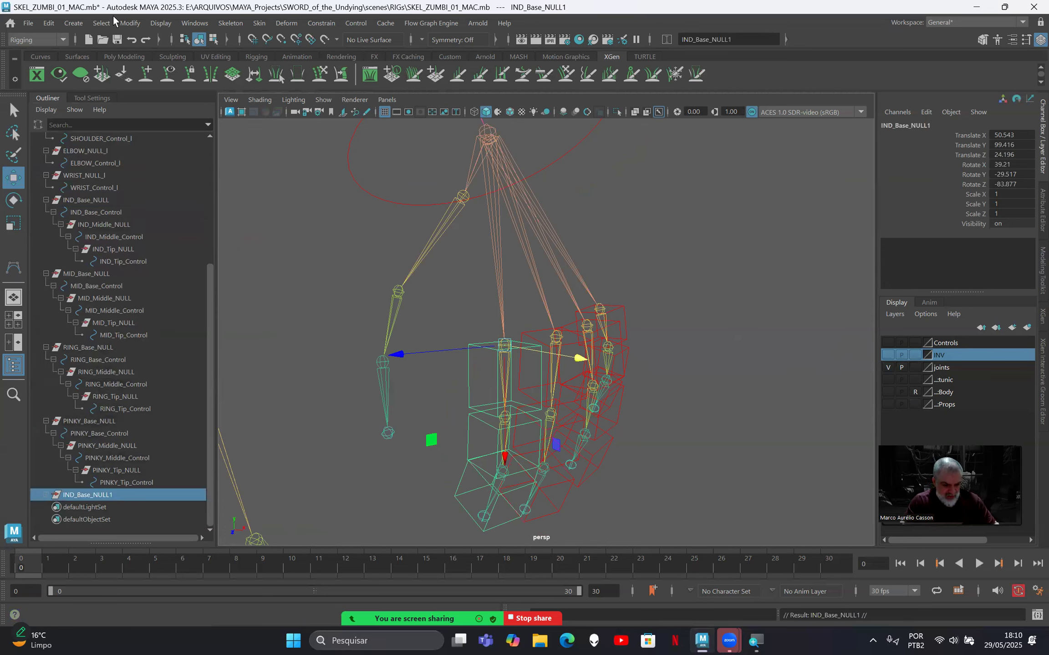
Replace IND with THUMB in the names throughout the duplicated finger control hierarchy.
click(130, 22)
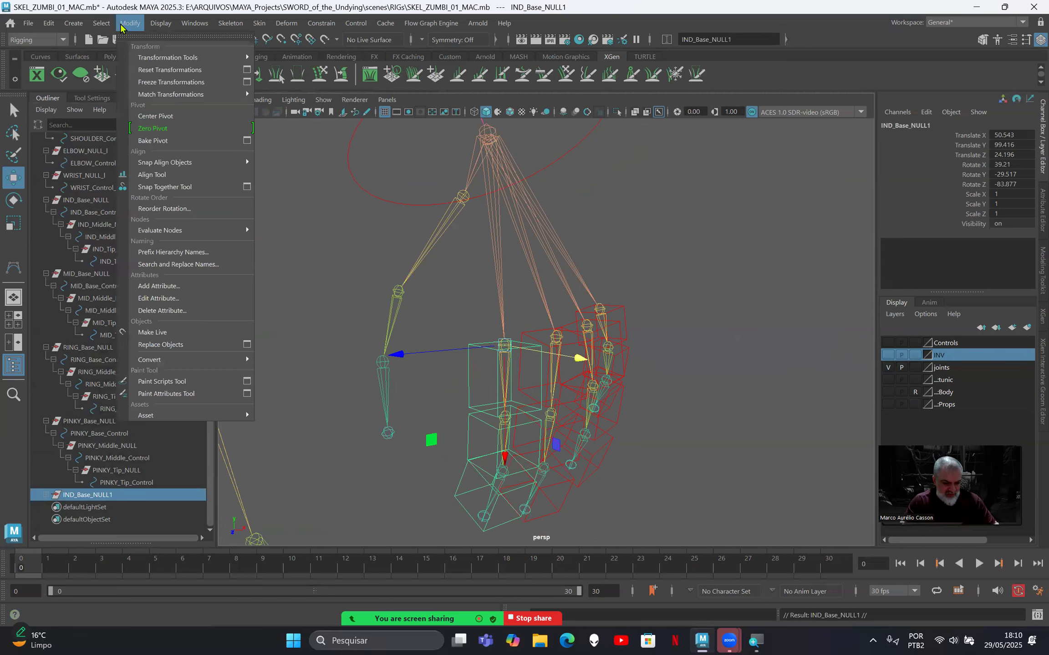
click(178, 264)
text(IND)
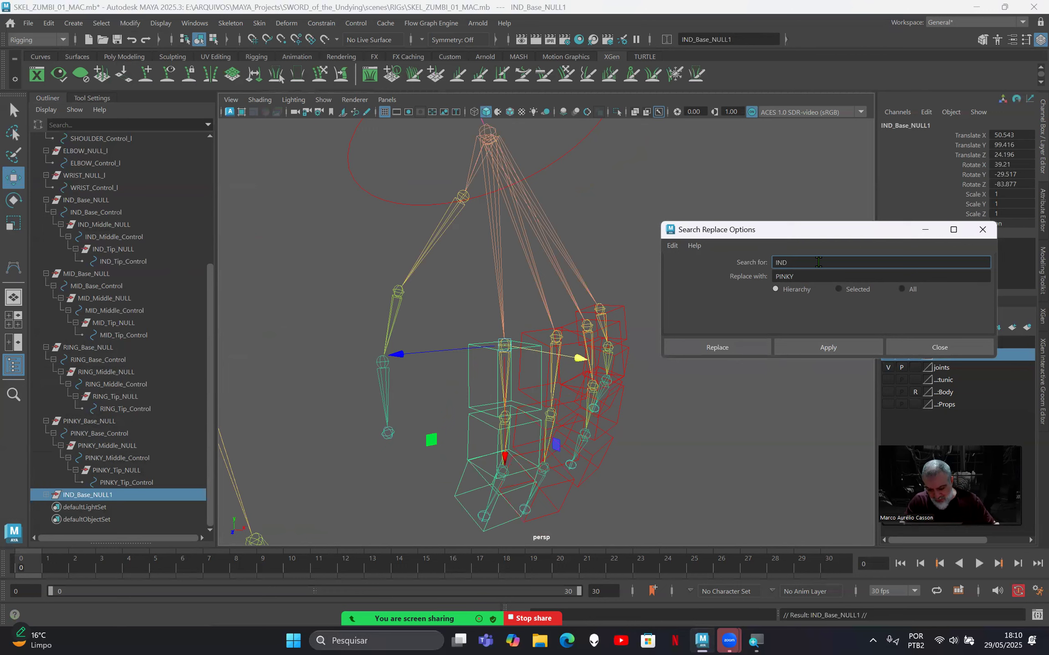
key(Tab)
text(THUMB)
click(828, 348)
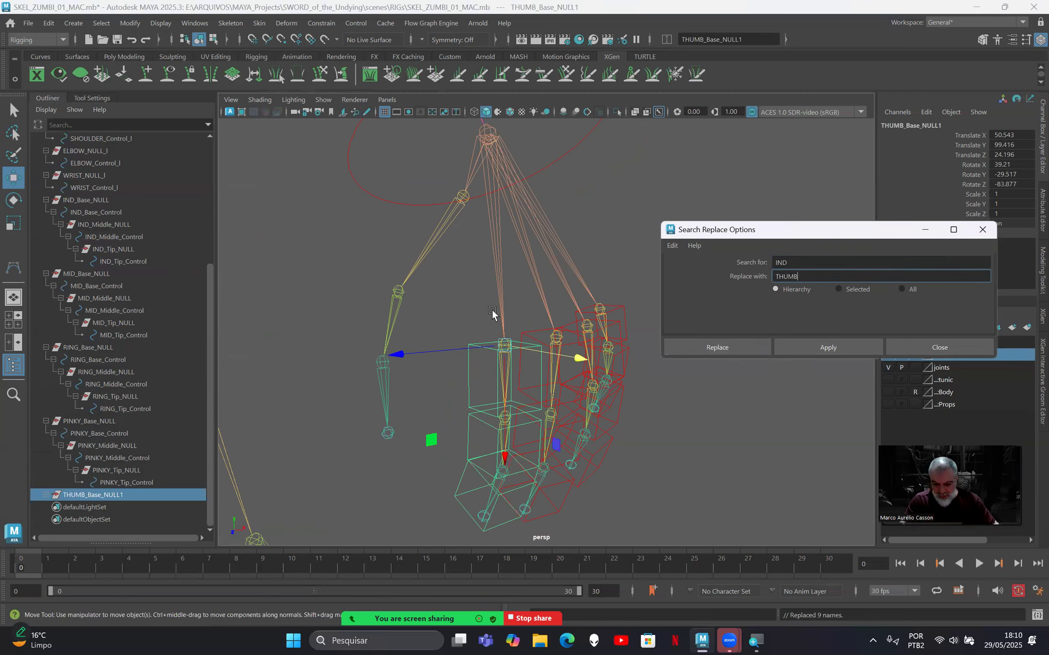
Inspect the left thumb joints thumb_l_5 and thumb_l_2 to determine which one the base control belongs on.
click(453, 221)
alt+drag(382, 311, 457, 272)
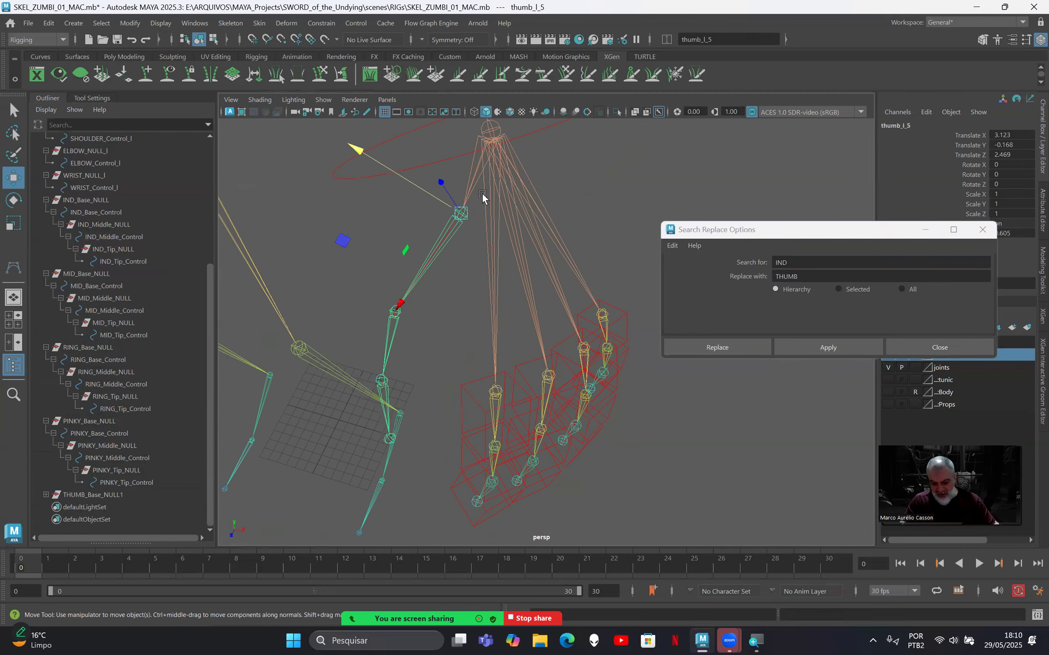
alt+drag(483, 197, 505, 205)
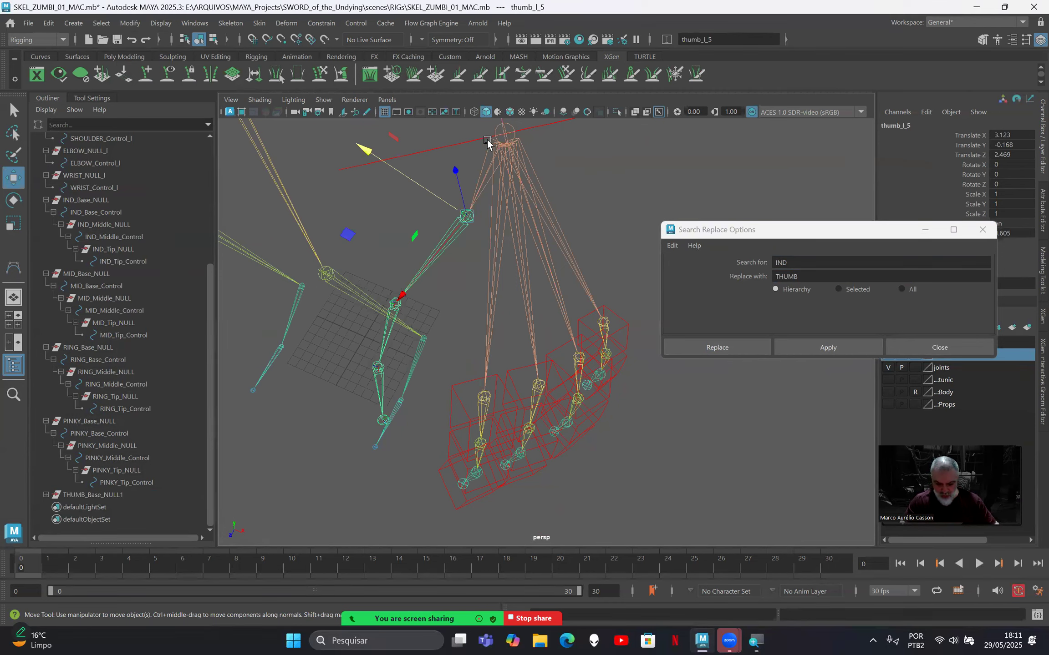
click(385, 328)
mouse_move(382, 204)
alt+mouse_down()
mouse_move(404, 191)
mouse_move(400, 201)
alt+mouse_up()
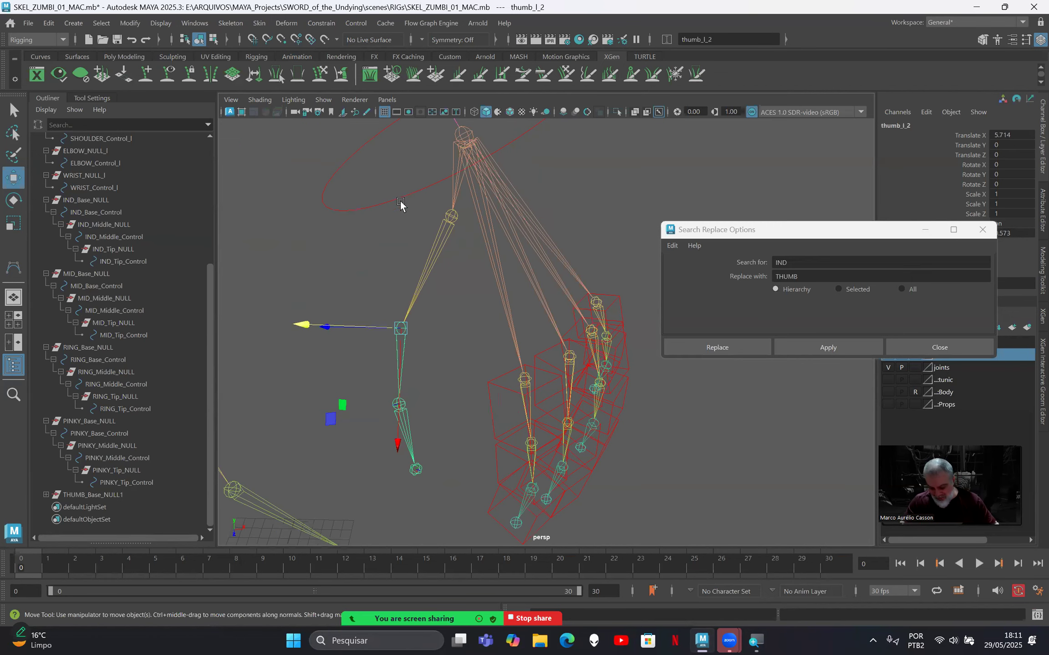
click(444, 227)
alt+drag(295, 295, 269, 299)
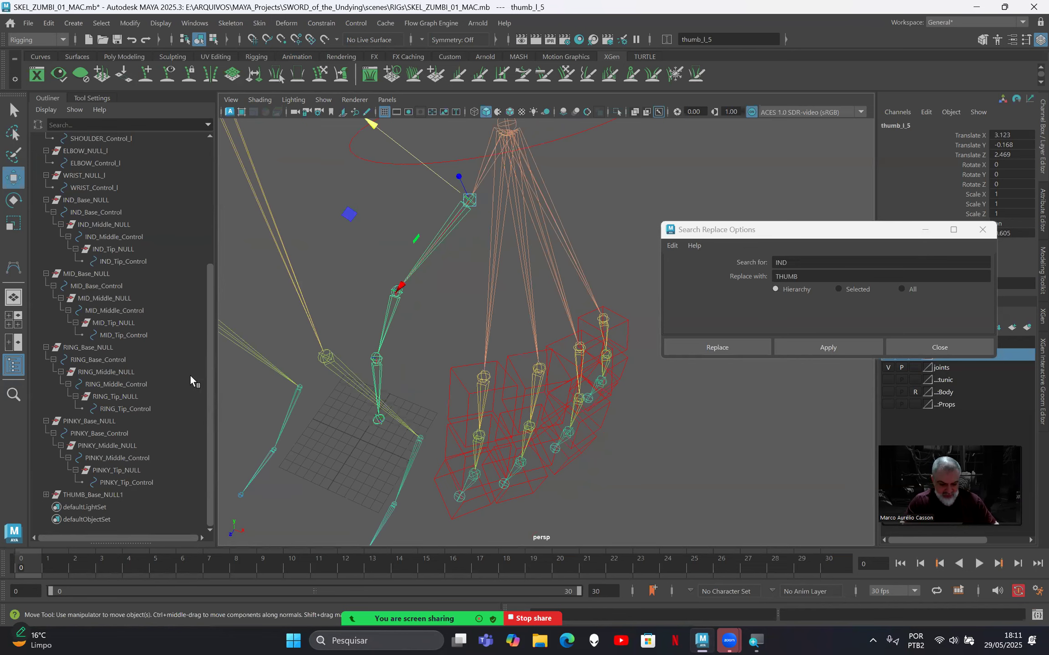
Rename the duplicated THUMB_Base_NULL1 group as THUMB_Base_NULL.
click(97, 496)
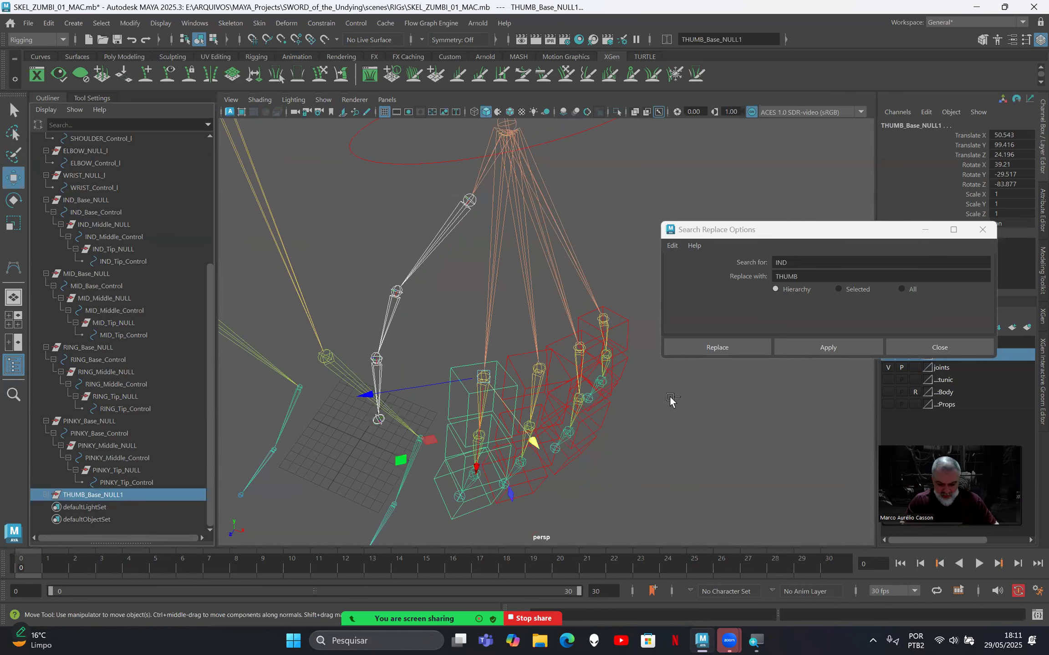
double_click(126, 495)
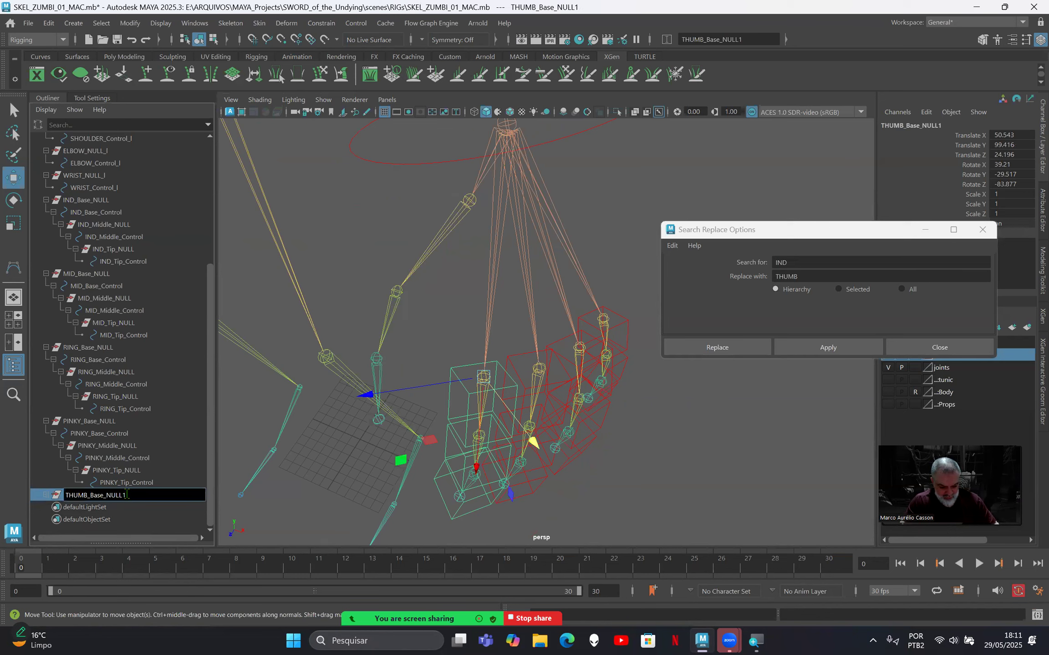
key(BackSpace)
key(Return)
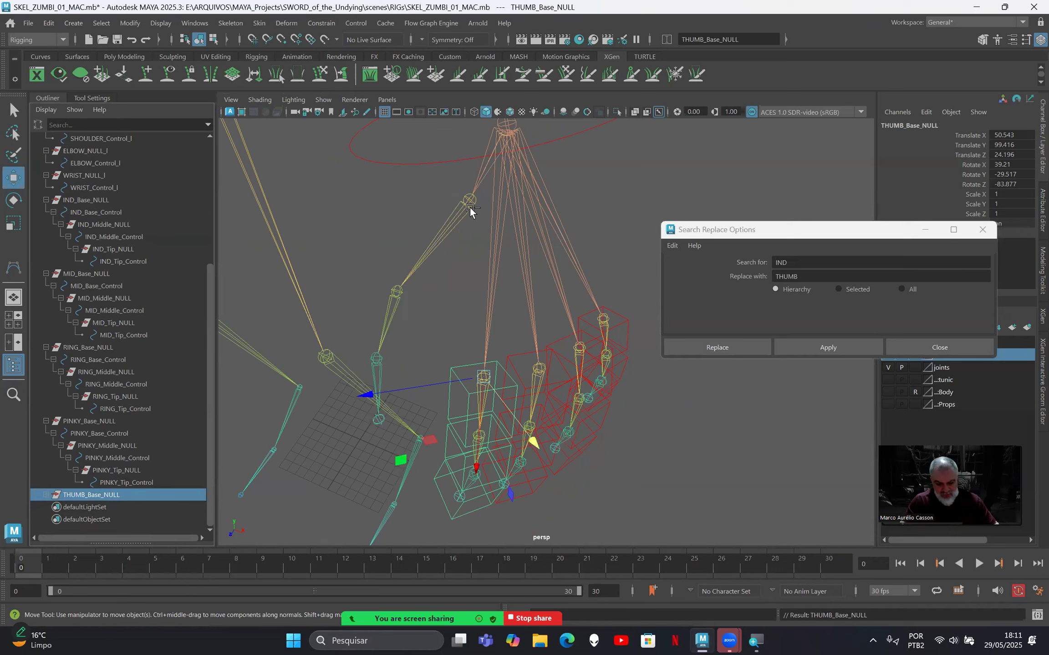
Close the search and replace options and parent-constrain THUMB_Base_NULL to the thumb_l_5 joint.
click(468, 205)
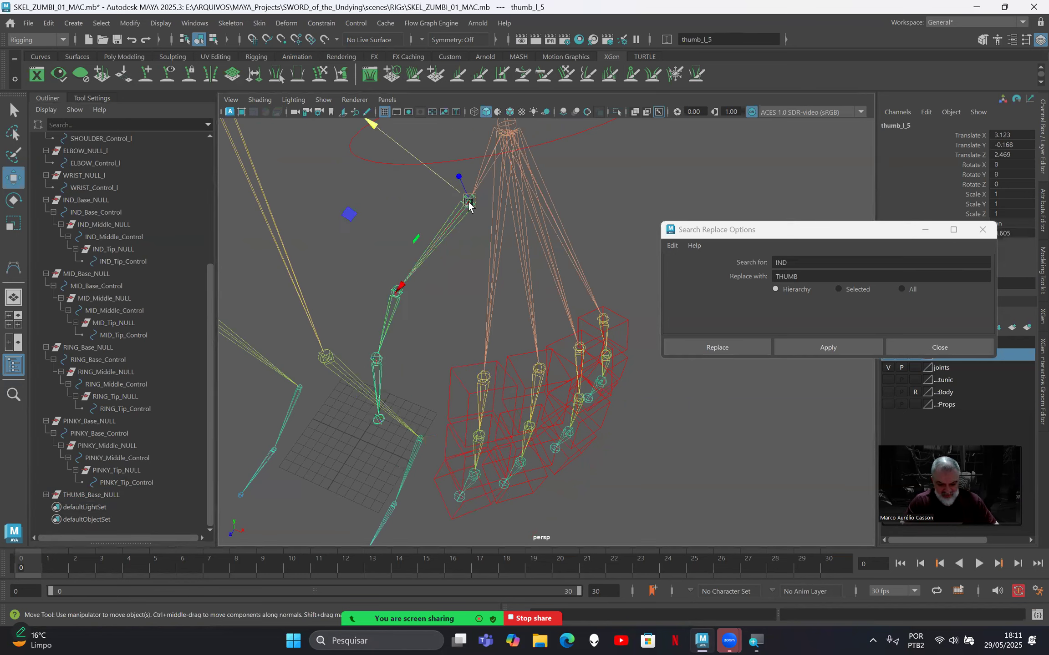
ctrl+click(91, 497)
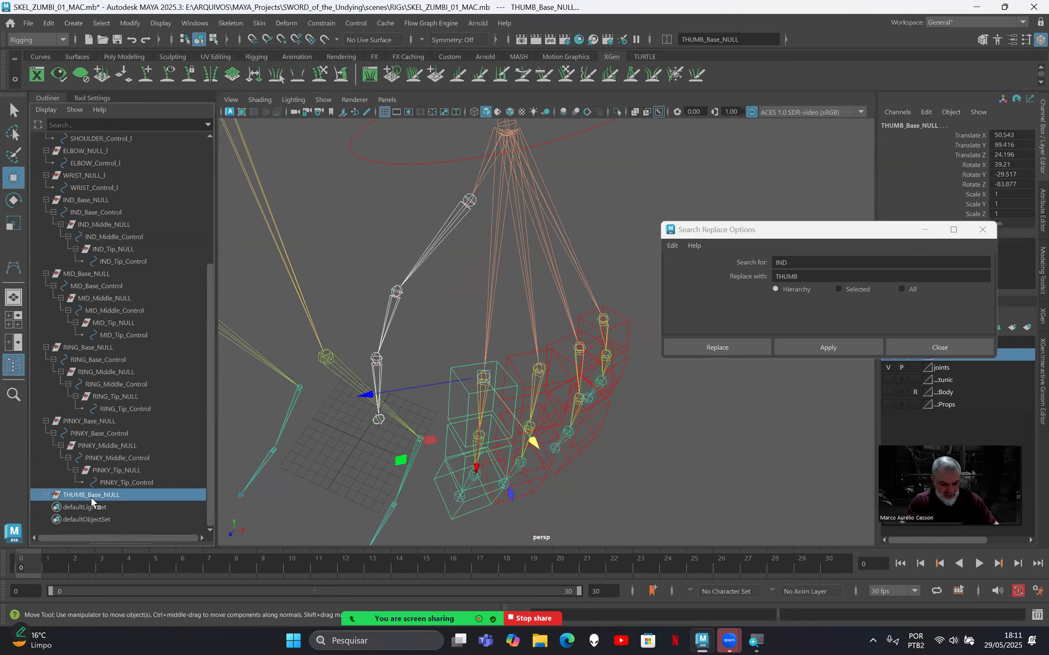
click(928, 346)
click(322, 25)
click(328, 56)
alt+drag(389, 315, 284, 370)
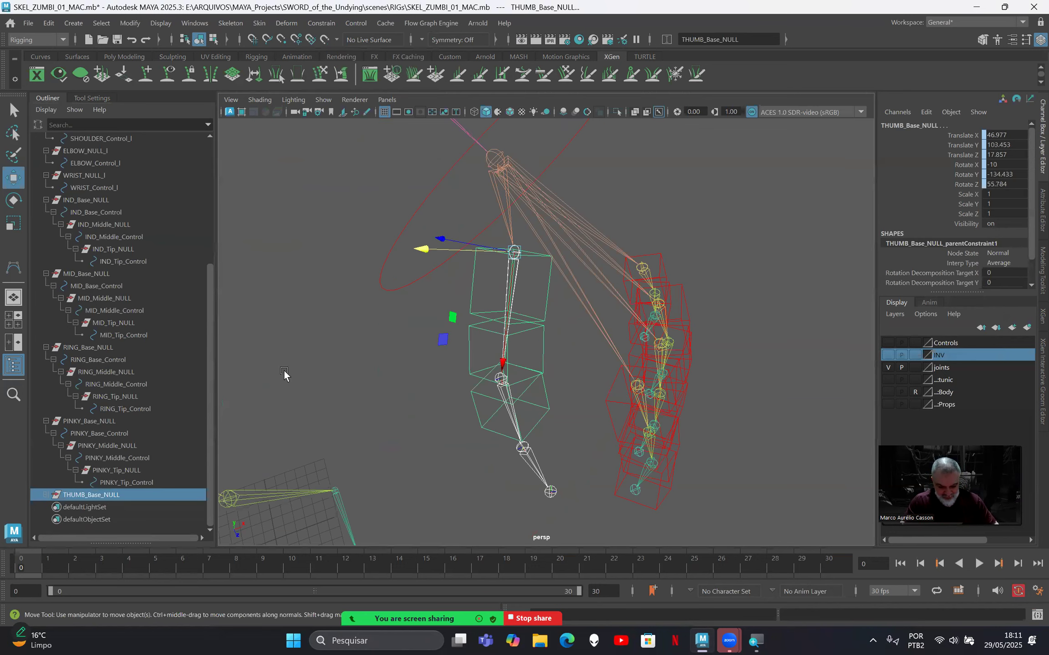
Delete the parent constraint under THUMB_Base_NULL.
click(45, 494)
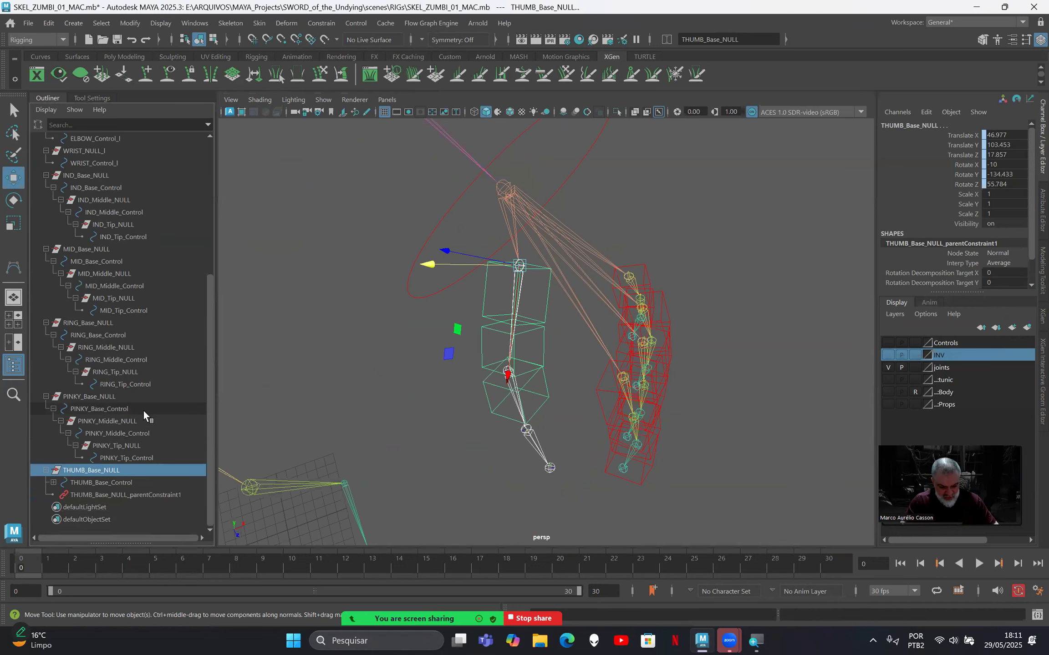
click(112, 497)
key(Delete)
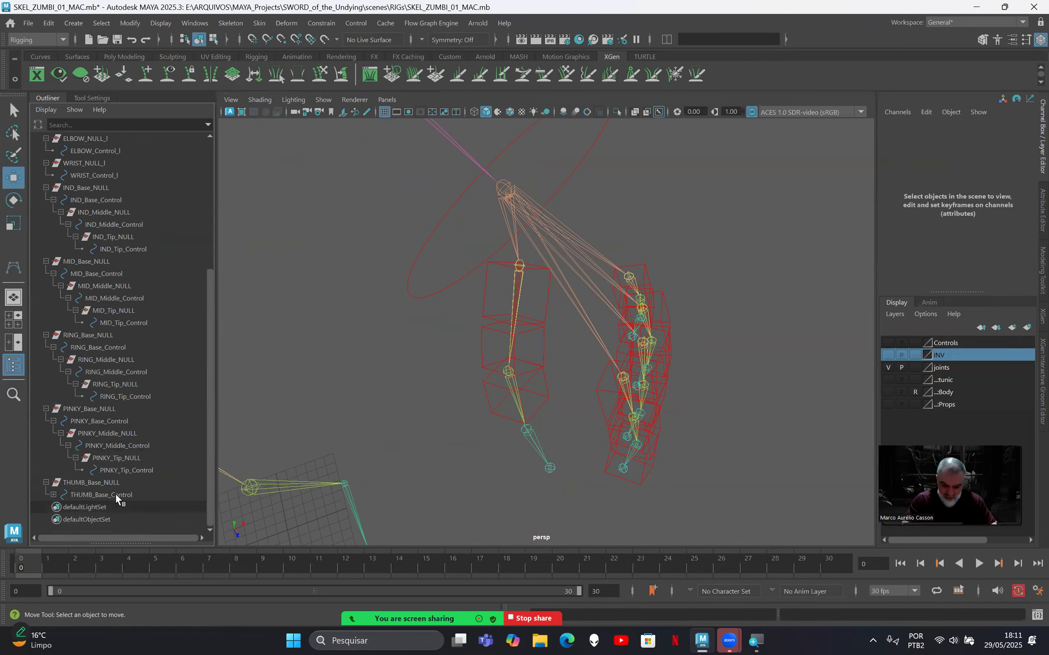
Parent-constrain THUMB_Middle_NULL to the thumb_l_2 joint.
scroll(414, 395, up, 3)
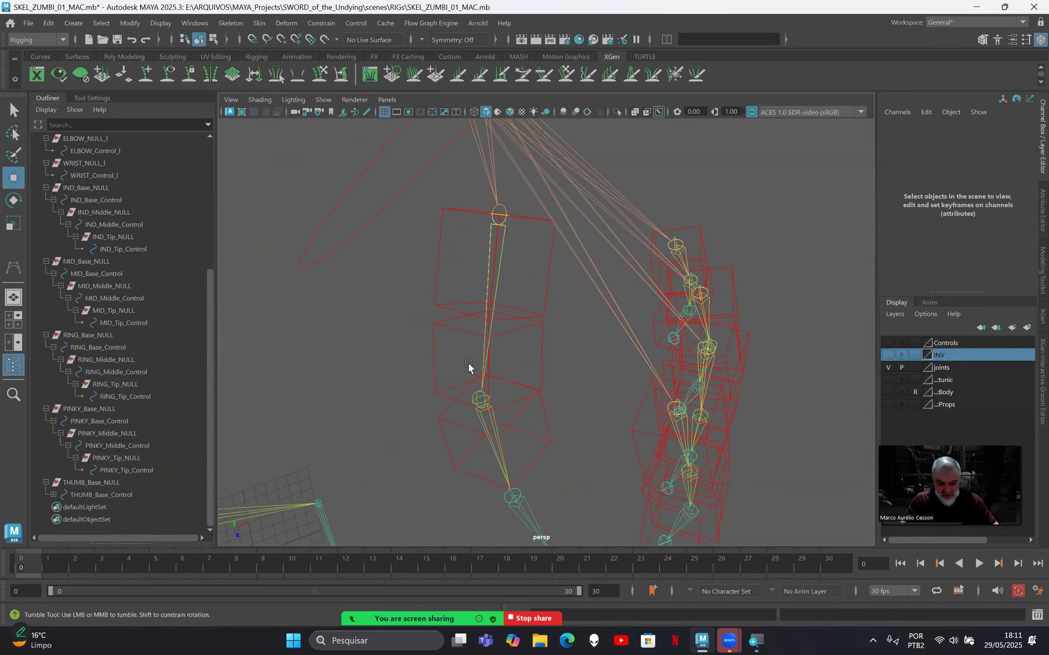
scroll(496, 360, up, 2)
click(509, 351)
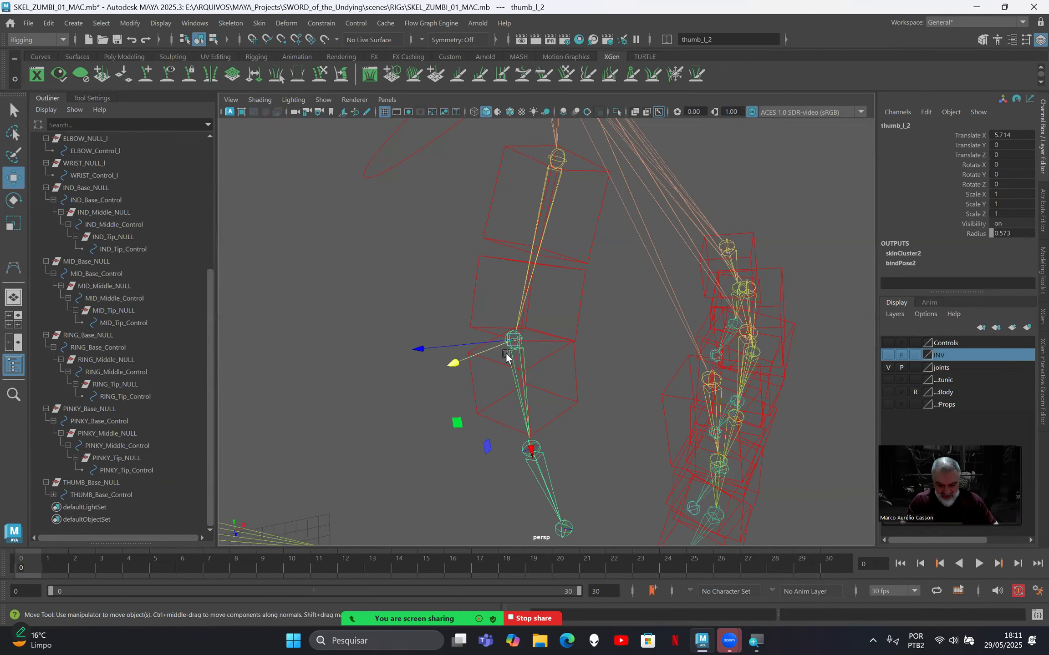
click(54, 494)
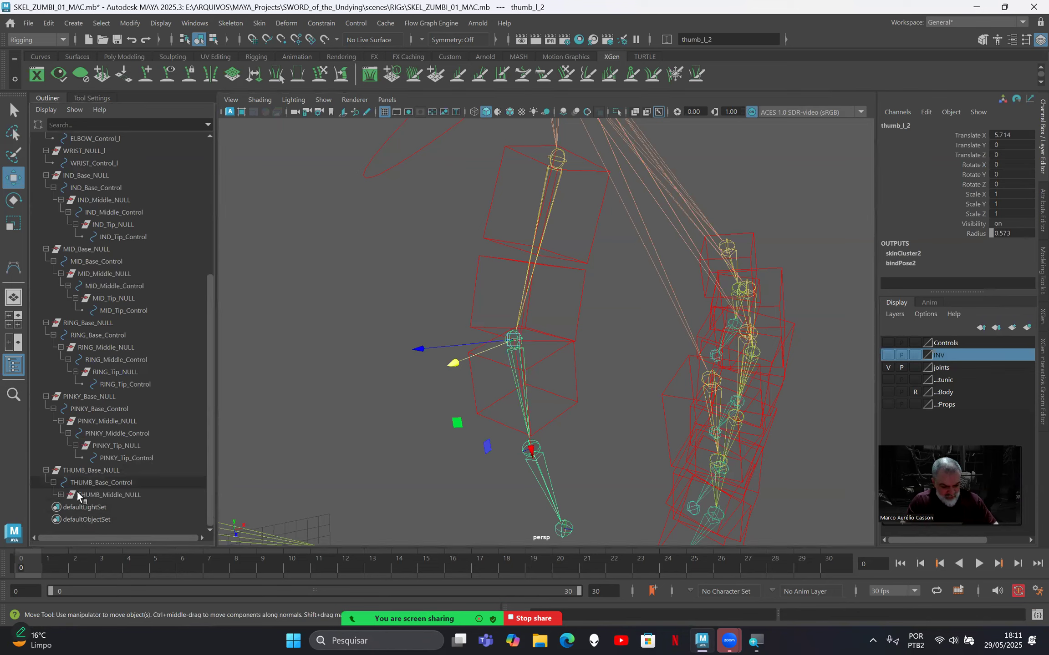
click(108, 495)
click(321, 23)
click(336, 63)
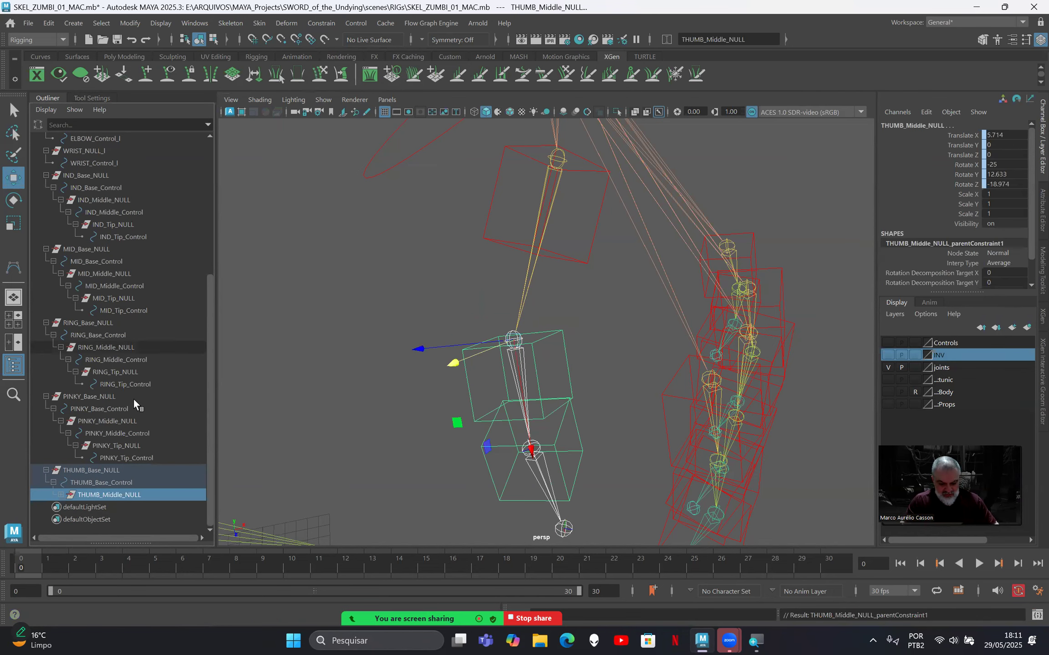
Delete the parent constraint under THUMB_Middle_NULL.
click(60, 495)
click(107, 496)
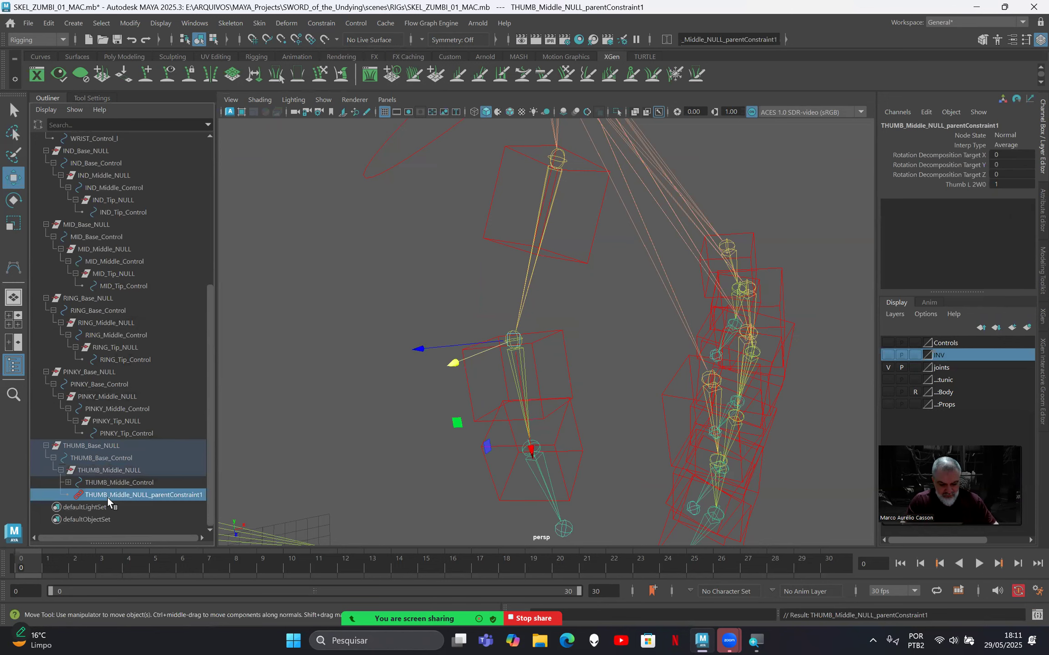
key(Delete)
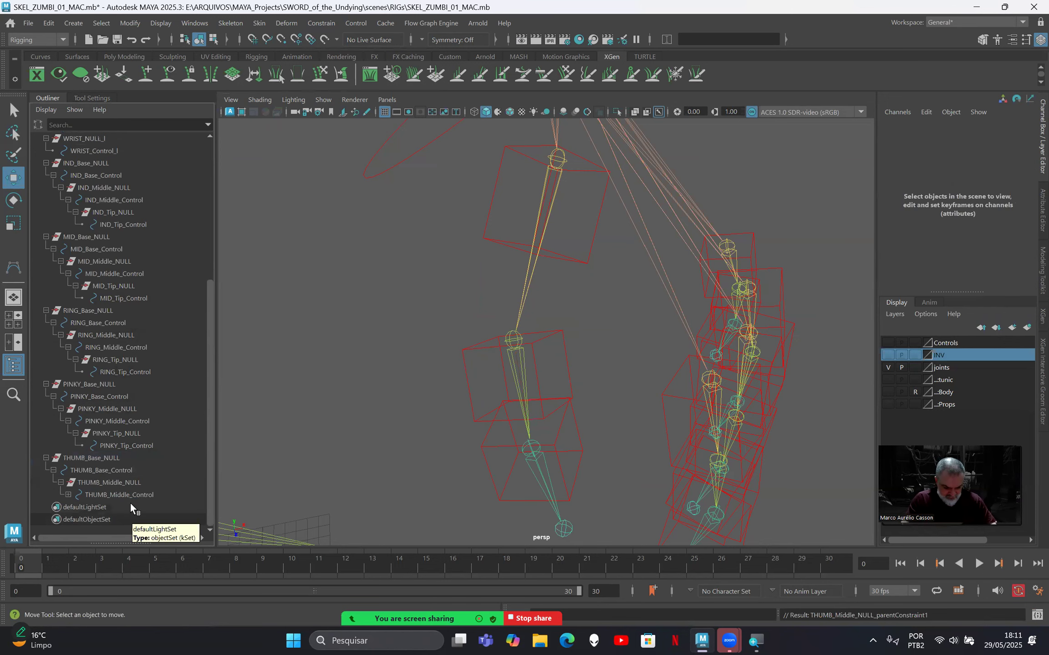
Parent-constrain THUMB_Tip_NULL to the thumb_l_3 joint.
scroll(113, 489, down, 1)
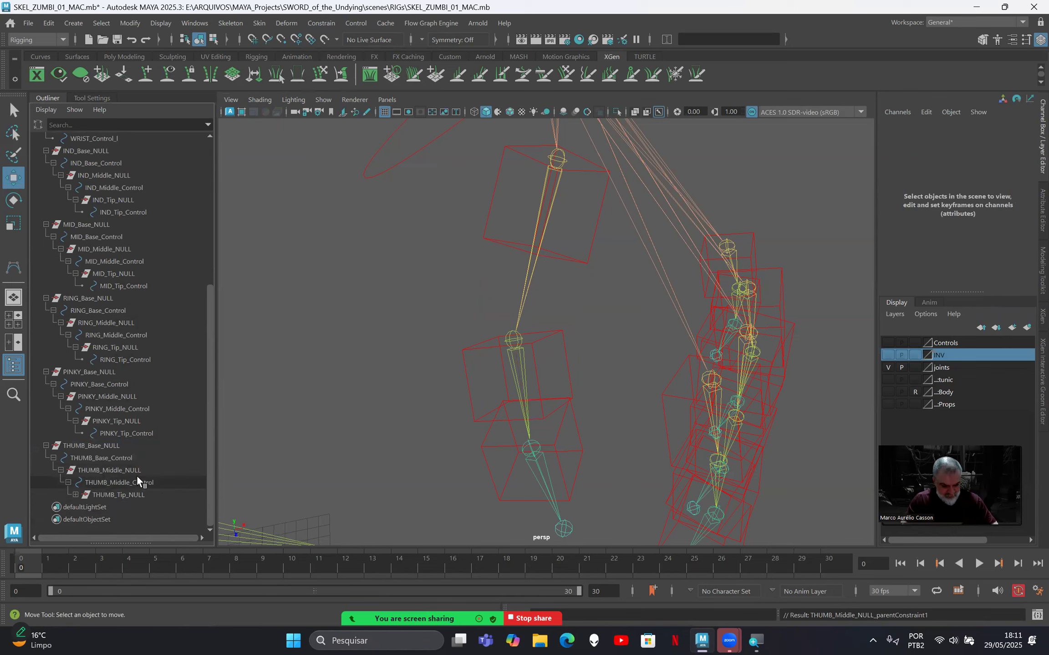
alt+drag(481, 477, 441, 468)
alt+middle_drag(441, 469, 470, 382)
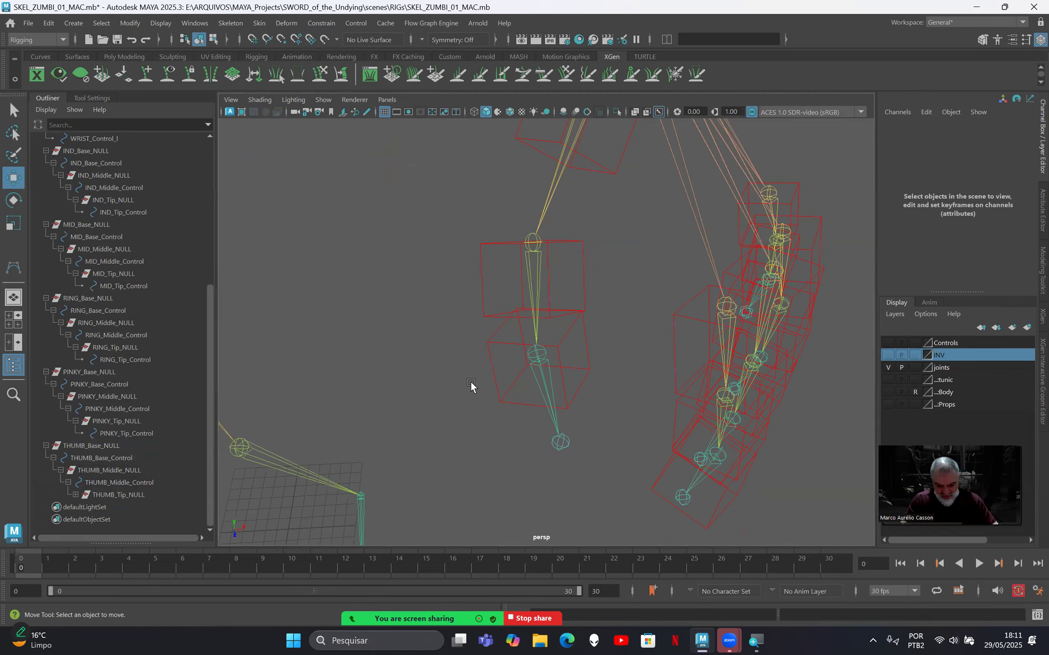
scroll(537, 389, up, 1)
click(539, 376)
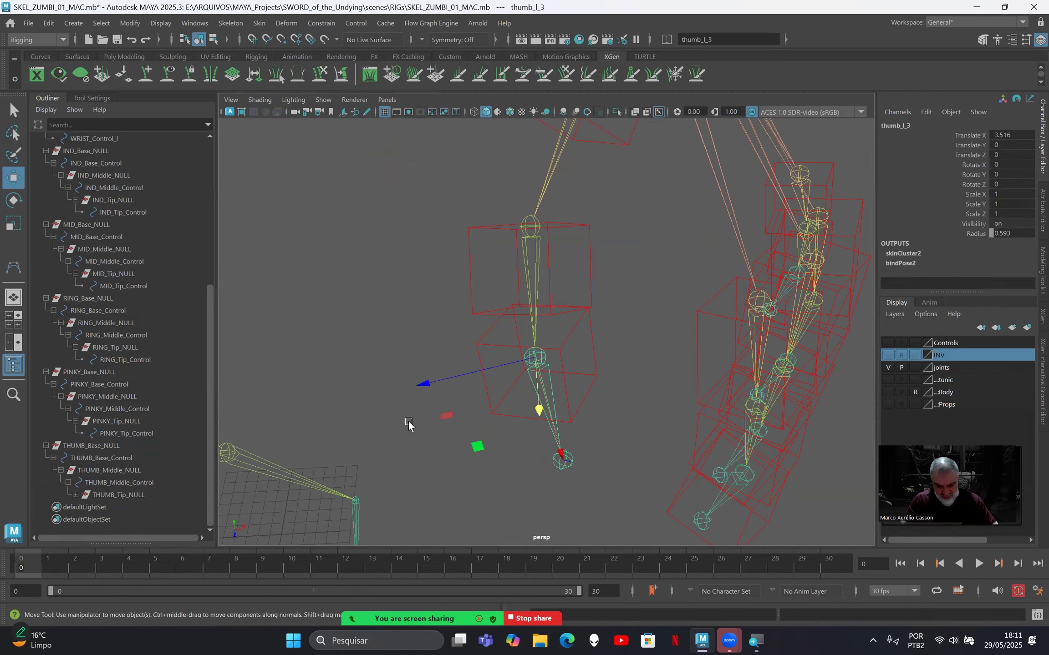
click(107, 495)
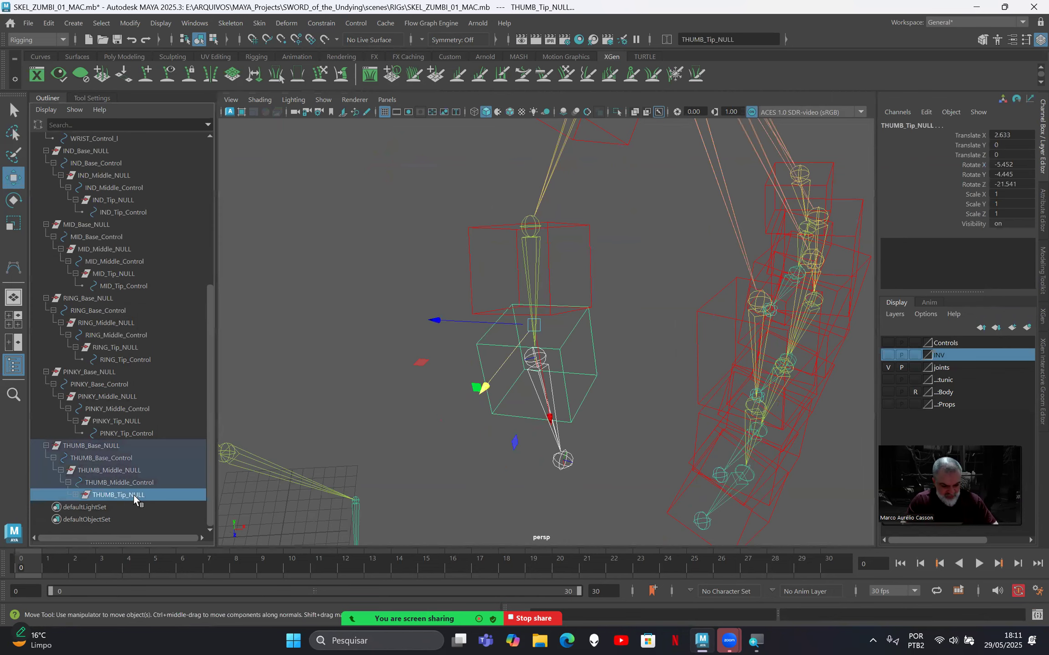
click(319, 24)
click(341, 60)
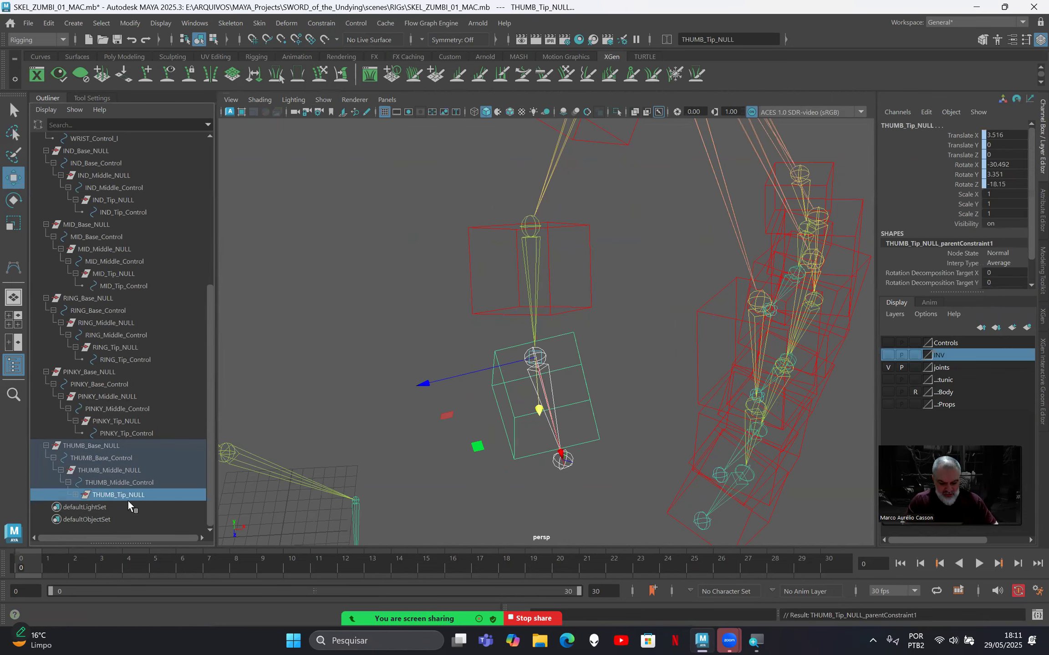
Delete the parent constraint under THUMB_Tip_NULL.
click(75, 495)
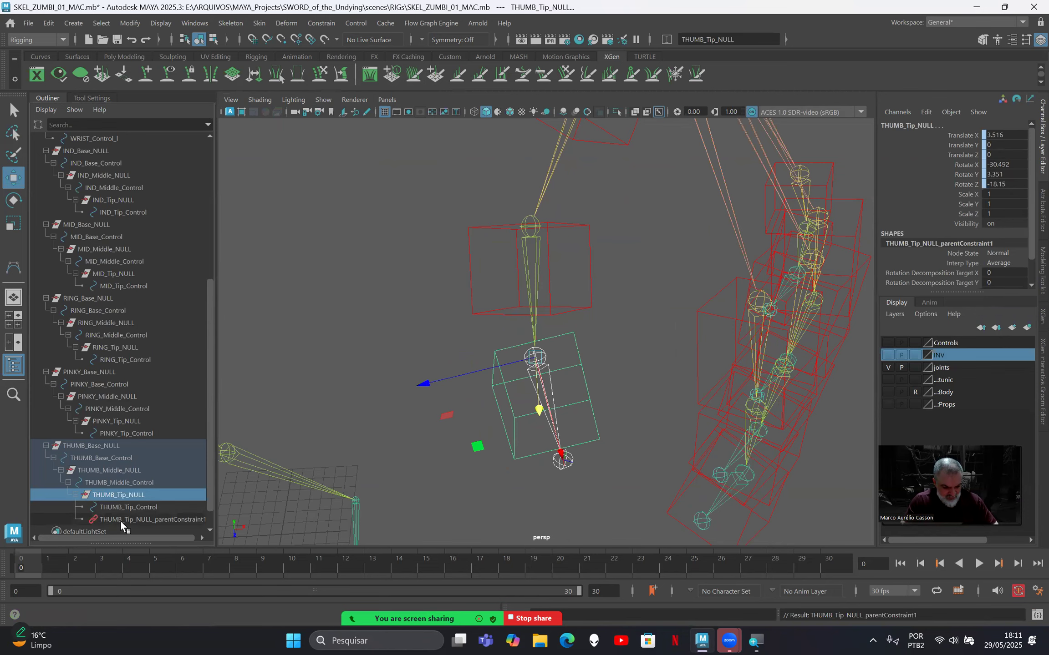
click(120, 521)
key(Delete)
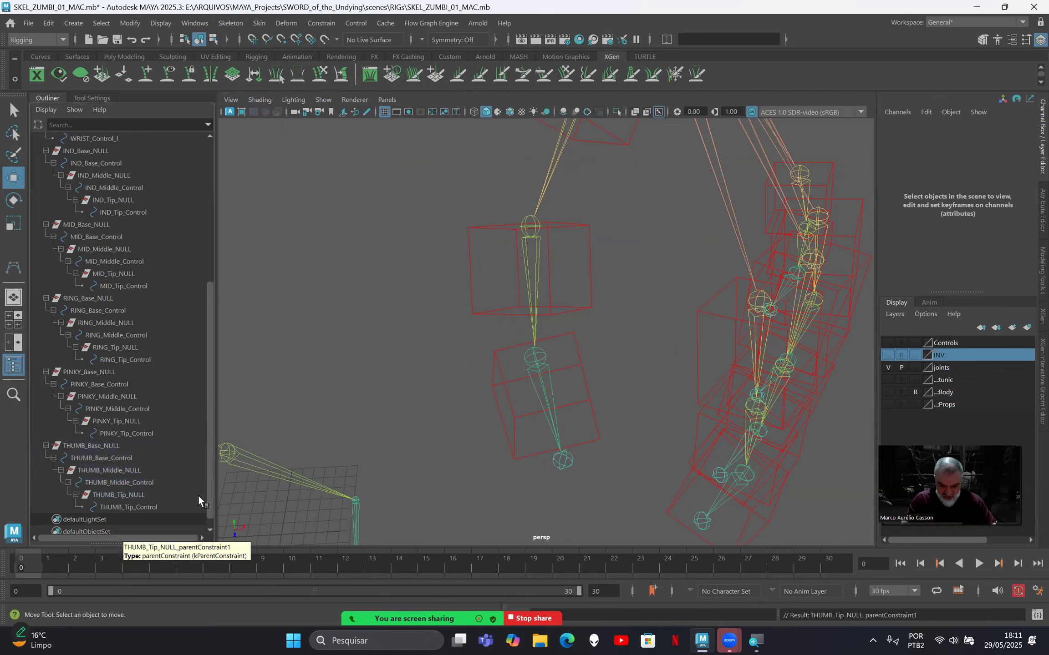
scroll(441, 392, down, 2)
alt+drag(498, 385, 476, 386)
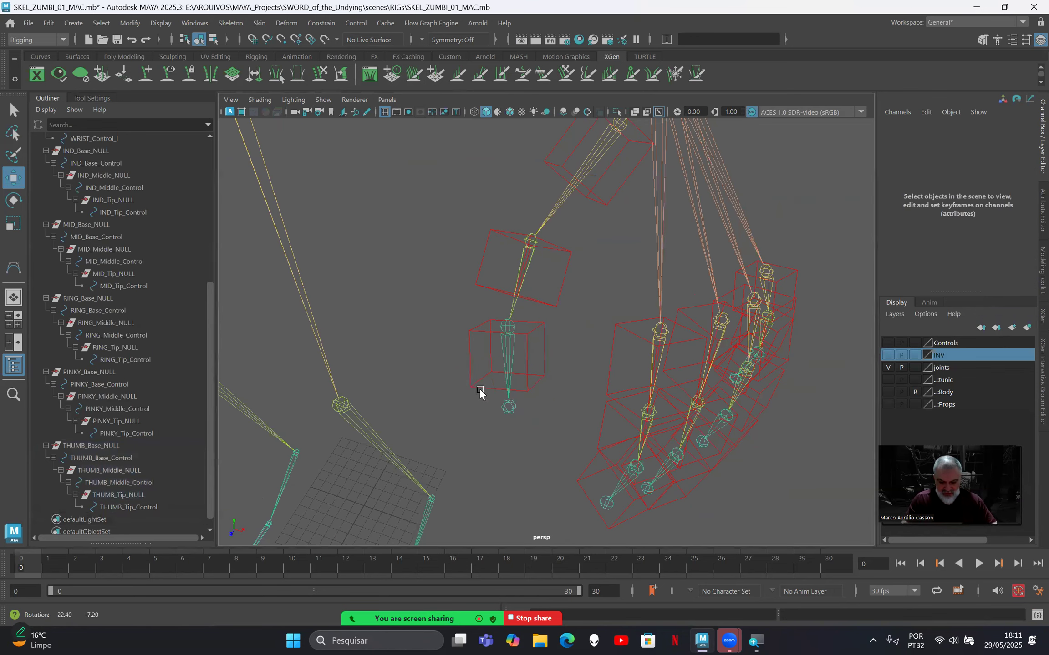
Set the joints display layer to Reference, and show the Body layer as Template.
click(914, 367)
click(914, 367)
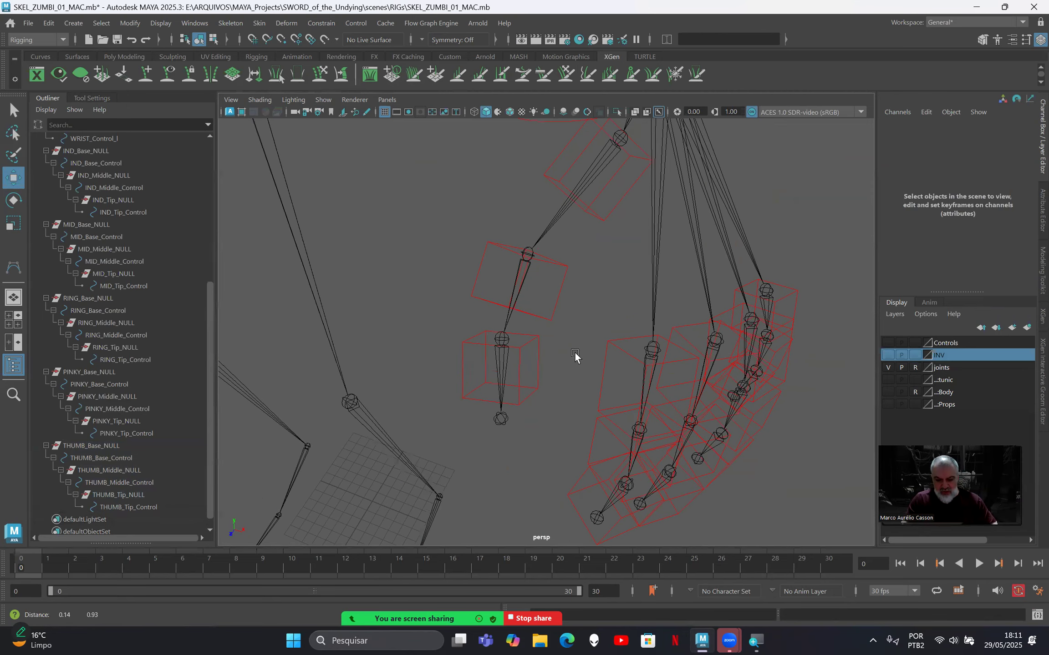
alt+middle_drag(575, 353, 581, 444)
click(889, 391)
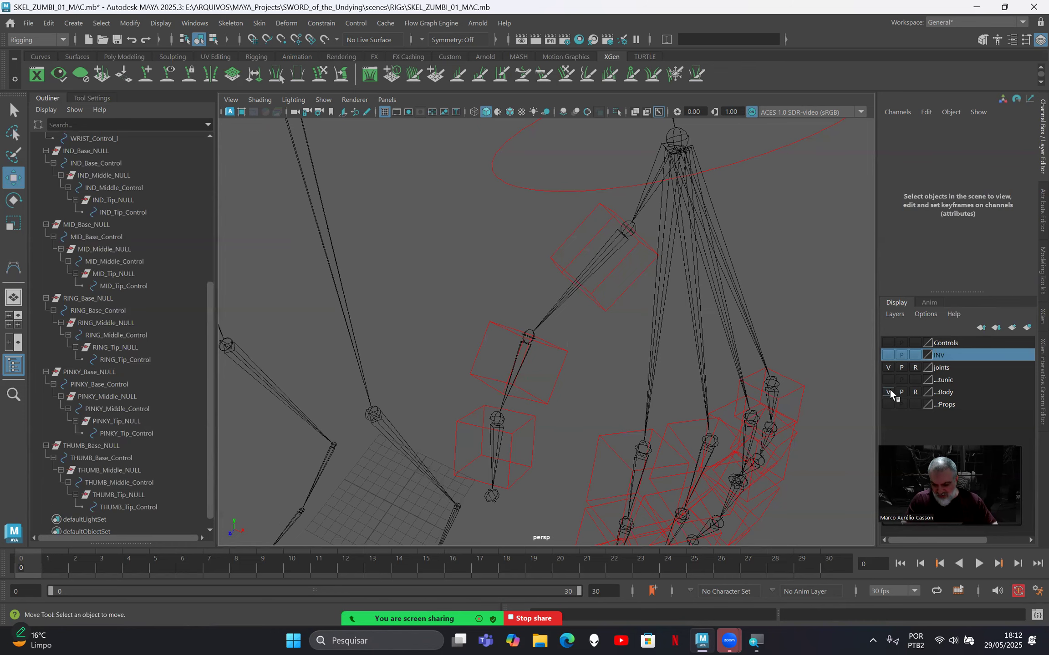
alt+drag(538, 334, 540, 299)
click(915, 392)
click(915, 392)
Select all the control vertices of THUMB_Base_Control and scale its box to fit around the base of the thumb mesh.
click(539, 299)
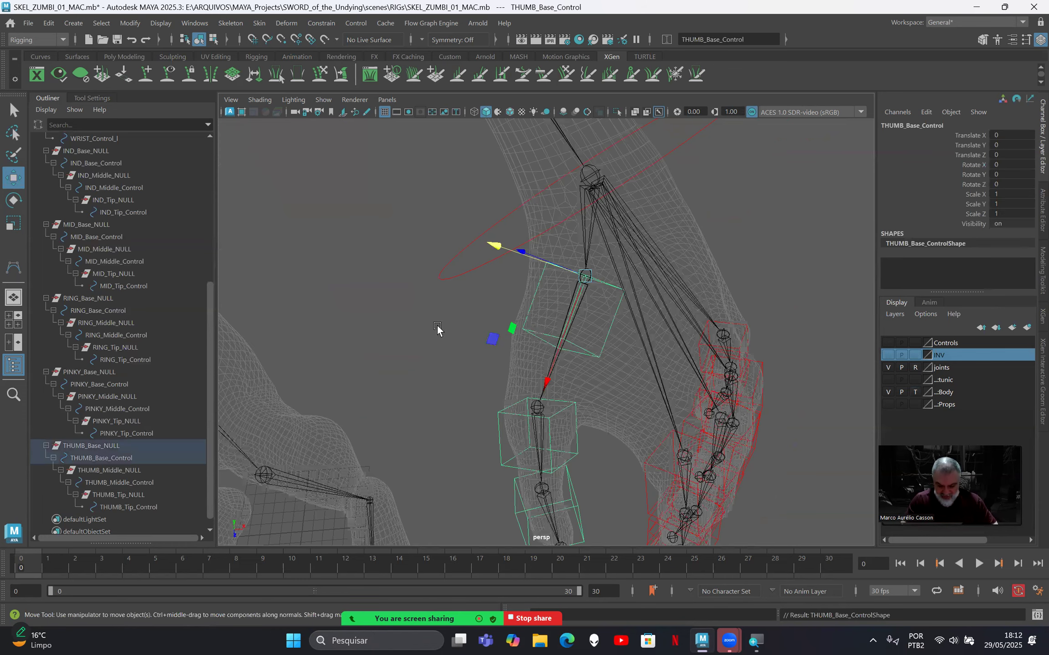
right_drag(411, 305, 338, 305)
alt+drag(410, 337, 452, 339)
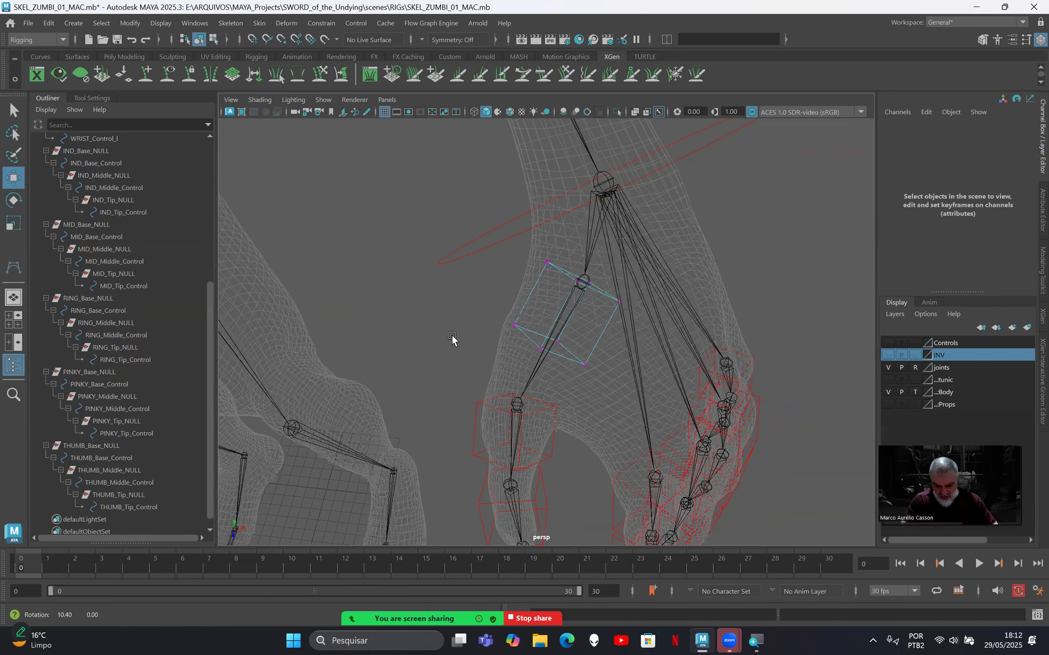
alt+drag(519, 321, 503, 234)
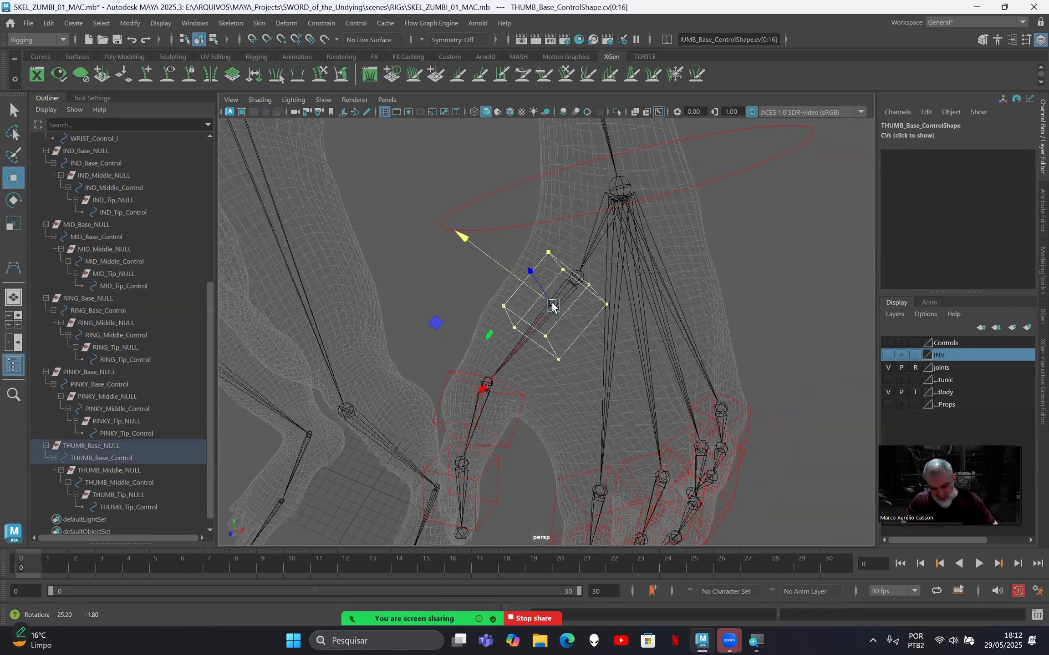
key(r)
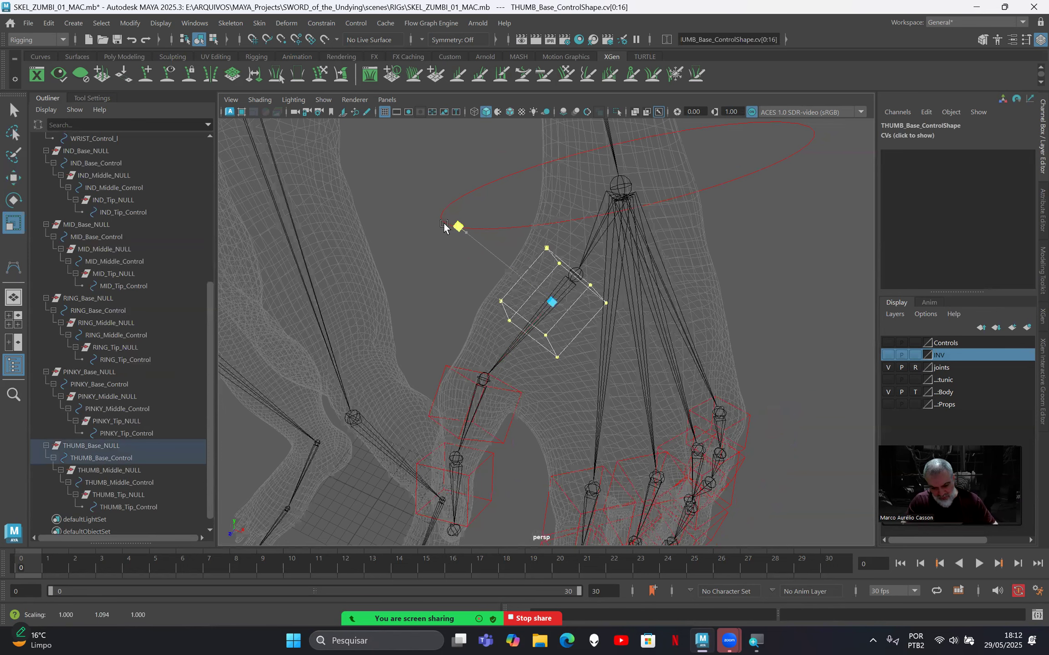
alt+drag(476, 255, 471, 258)
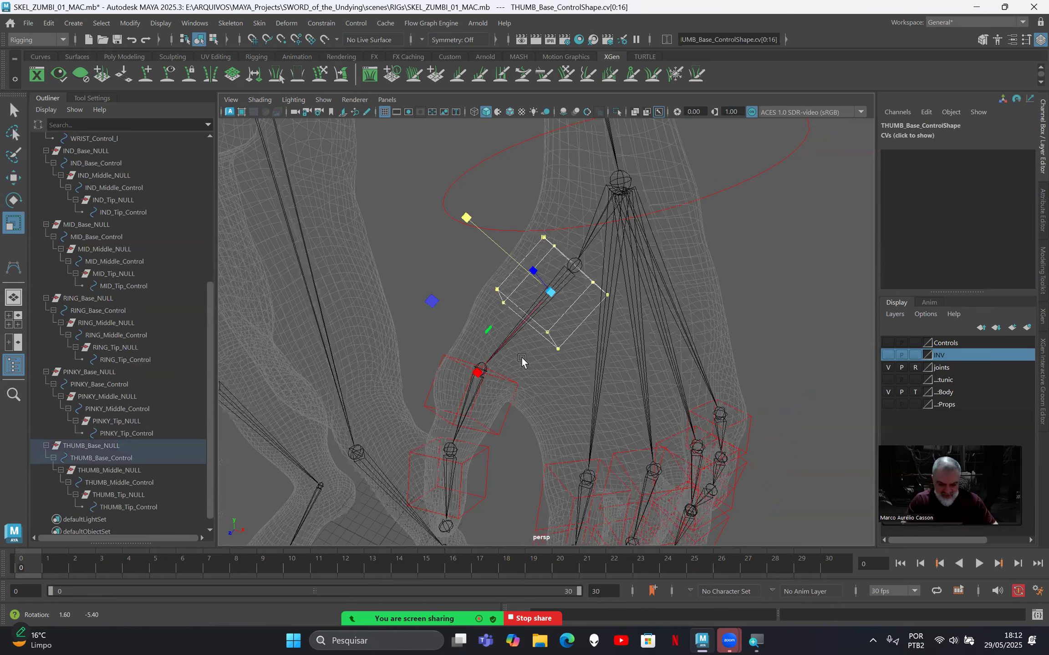
alt+drag(521, 357, 517, 195)
alt+drag(575, 252, 576, 278)
Reposition individual sides of the THUMB_Base_Control box by moving their control vertices so it surrounds the thumb base.
key(w)
drag(547, 289, 585, 331)
drag(549, 287, 518, 247)
drag(477, 343, 514, 336)
alt+drag(619, 435, 544, 320)
shift+drag(632, 373, 589, 441)
alt+drag(491, 346, 591, 355)
ctrl+drag(485, 374, 509, 411)
alt+drag(622, 398, 556, 421)
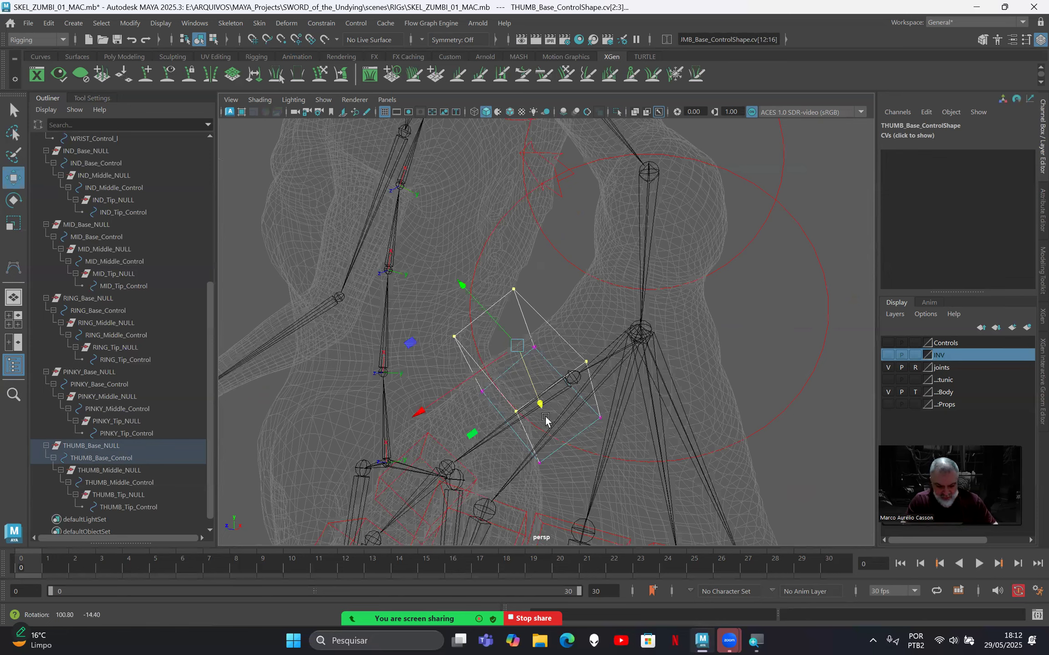
alt+drag(566, 360, 583, 408)
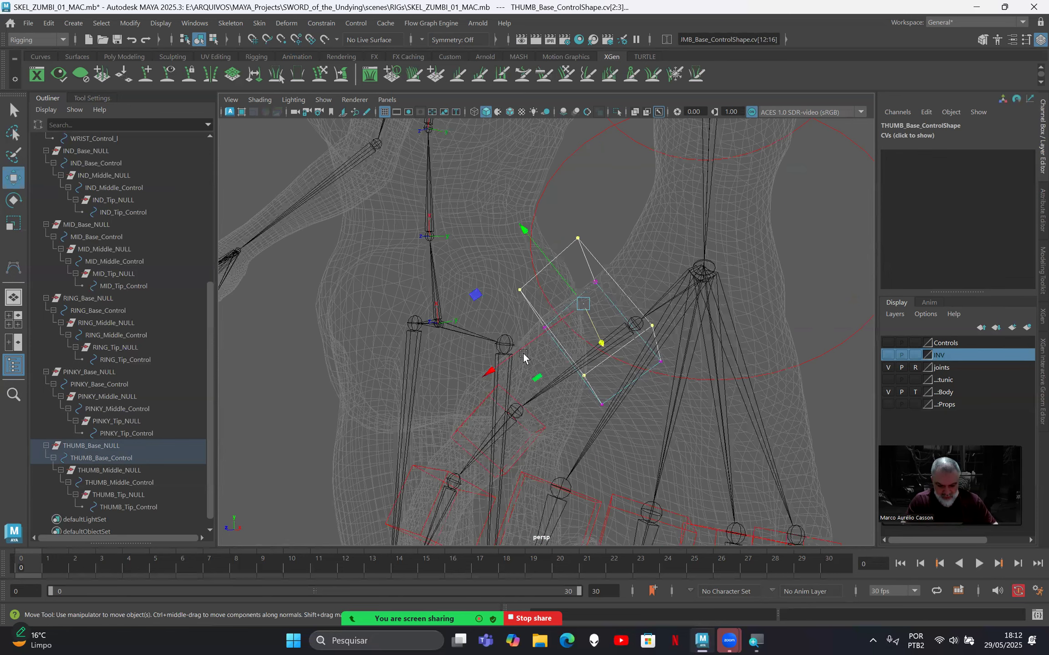
Move the lower-end control vertices of THUMB_Base_Control along the bone towards the middle thumb joint and align them across it.
alt+drag(523, 357, 542, 339)
drag(506, 288, 619, 421)
drag(546, 369, 508, 399)
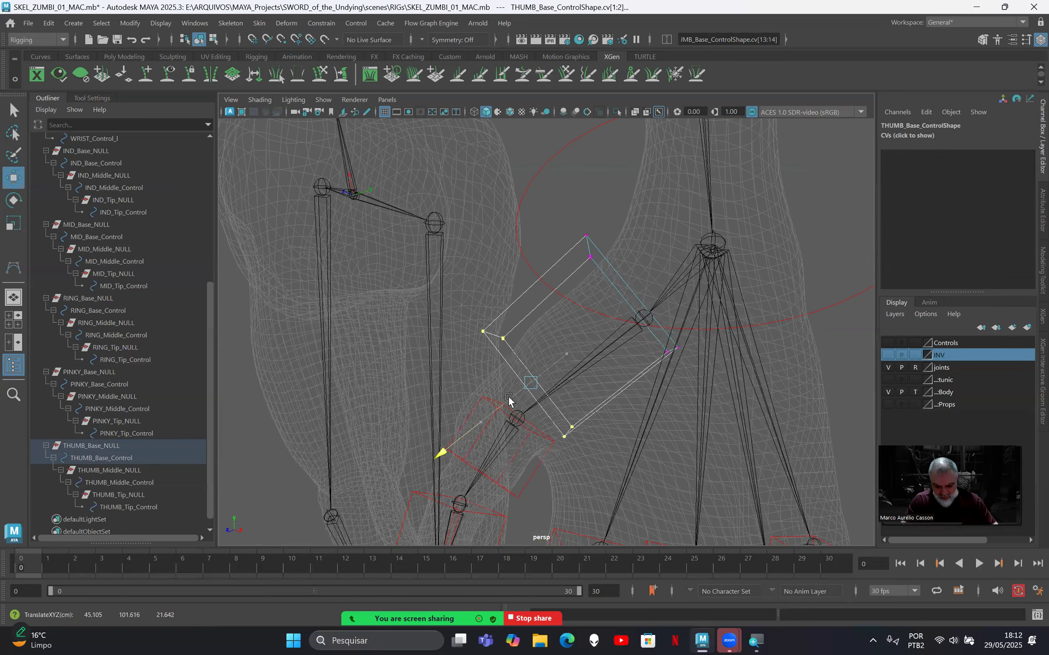
alt+drag(580, 416, 604, 405)
mouse_move(481, 283)
alt+mouse_down()
mouse_move(467, 271)
mouse_move(474, 286)
alt+mouse_up()
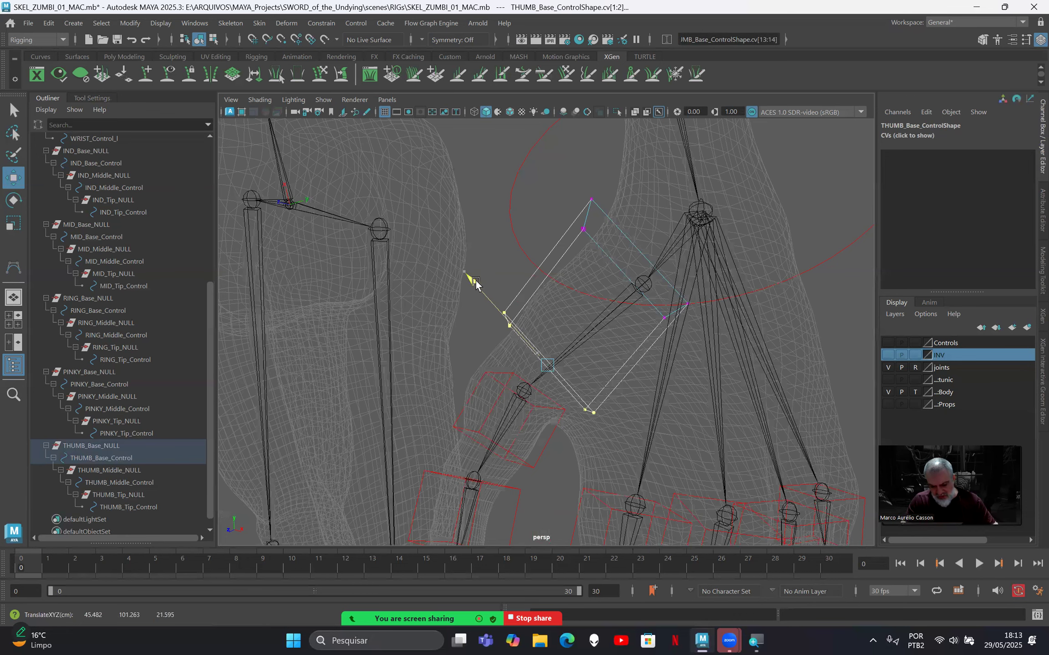
Scale the lower-end control vertices of THUMB_Base_Control to about 0.78 in Y and Z to taper the box.
key(r)
drag(543, 367, 523, 358)
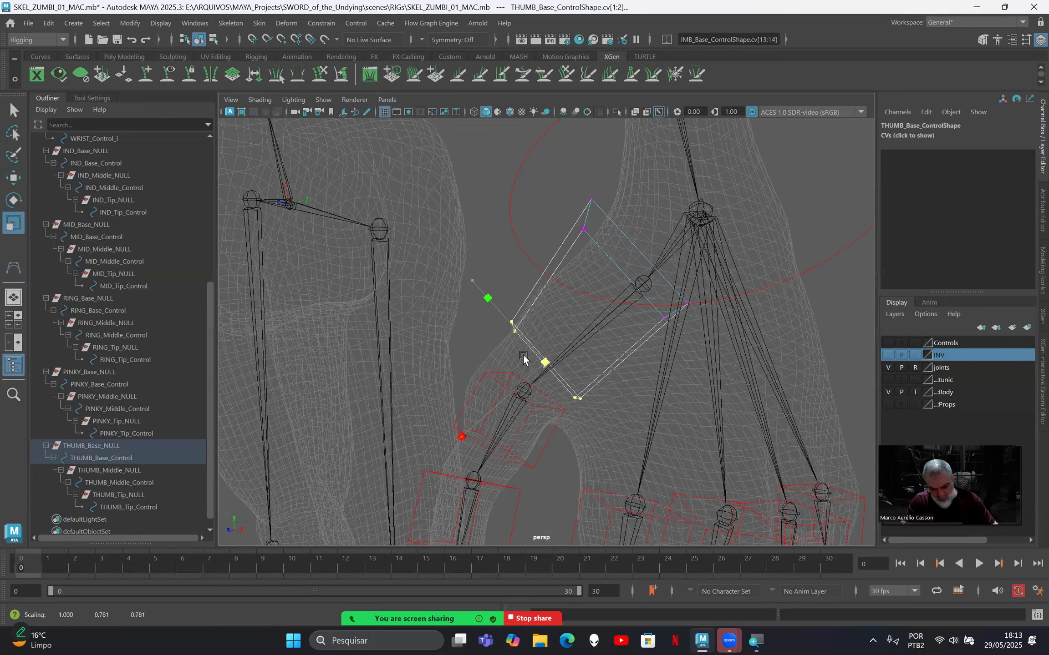
alt+drag(574, 397, 660, 387)
mouse_move(490, 385)
alt+mouse_down()
mouse_move(582, 369)
mouse_move(486, 380)
mouse_move(461, 364)
mouse_move(492, 389)
alt+mouse_up()
alt+middle_drag(492, 389, 511, 320)
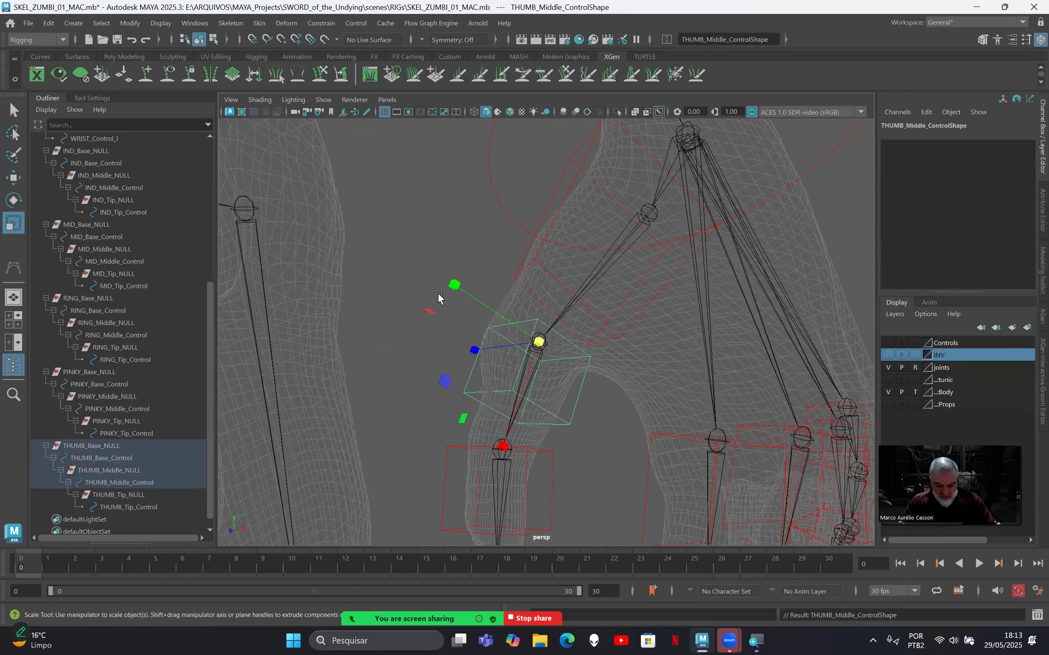
Select all the control vertices of THUMB_Middle_Control and scale its box around the middle thumb segment.
right_drag(419, 260, 354, 257)
drag(437, 298, 543, 424)
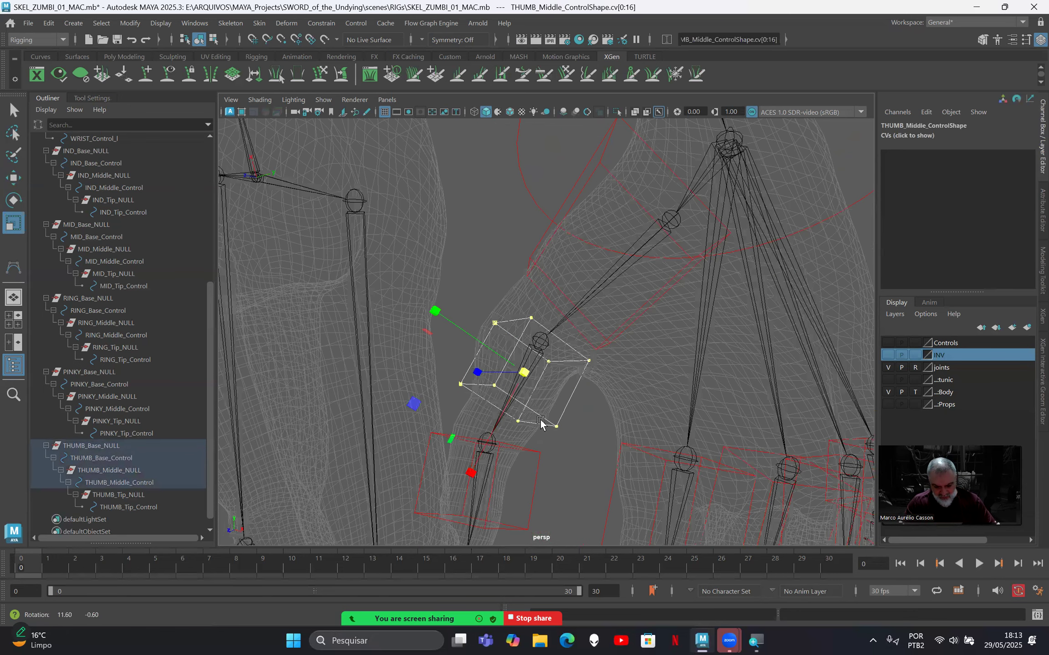
alt+drag(420, 292, 493, 398)
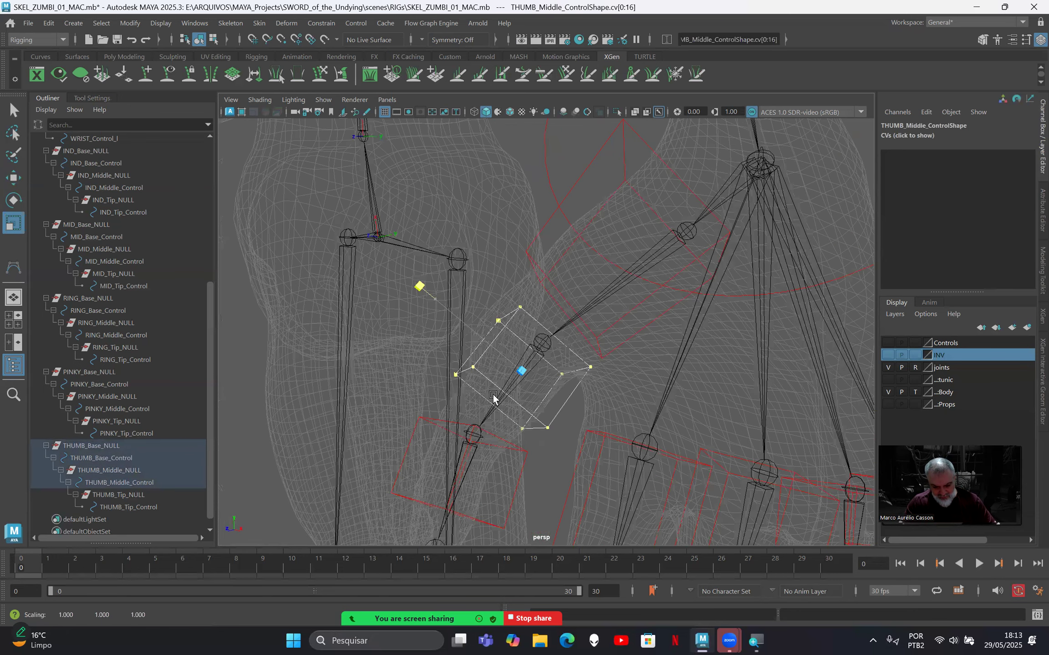
alt+drag(440, 432, 561, 454)
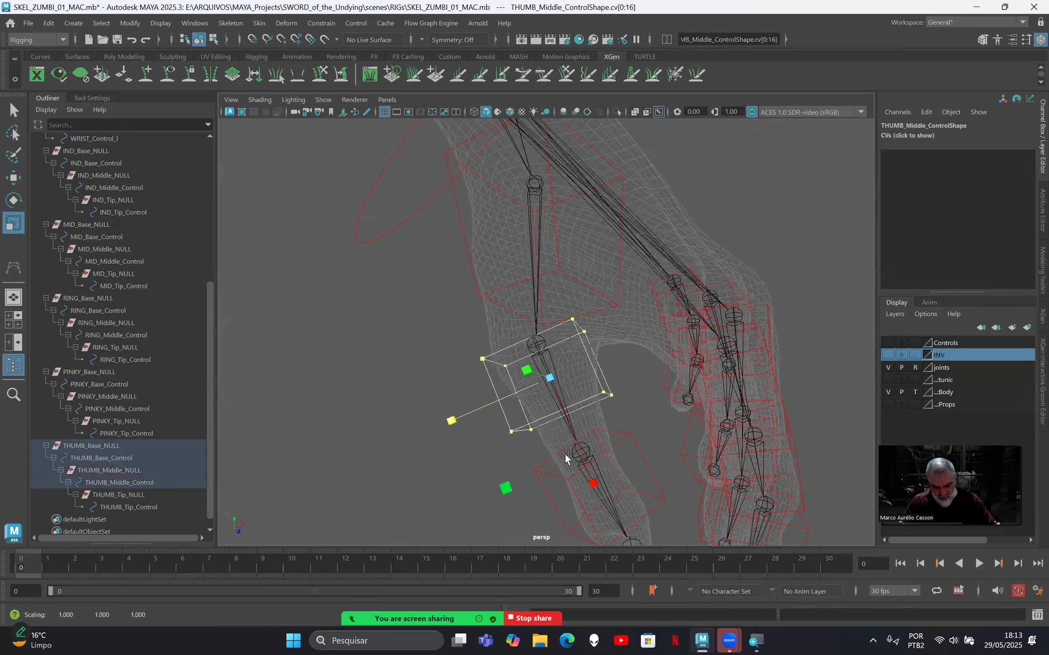
Move the lower-end control vertices of THUMB_Middle_Control along the bone to extend the box towards the thumb tip joint.
drag(643, 370, 581, 404)
shift+drag(516, 401, 589, 483)
key(w)
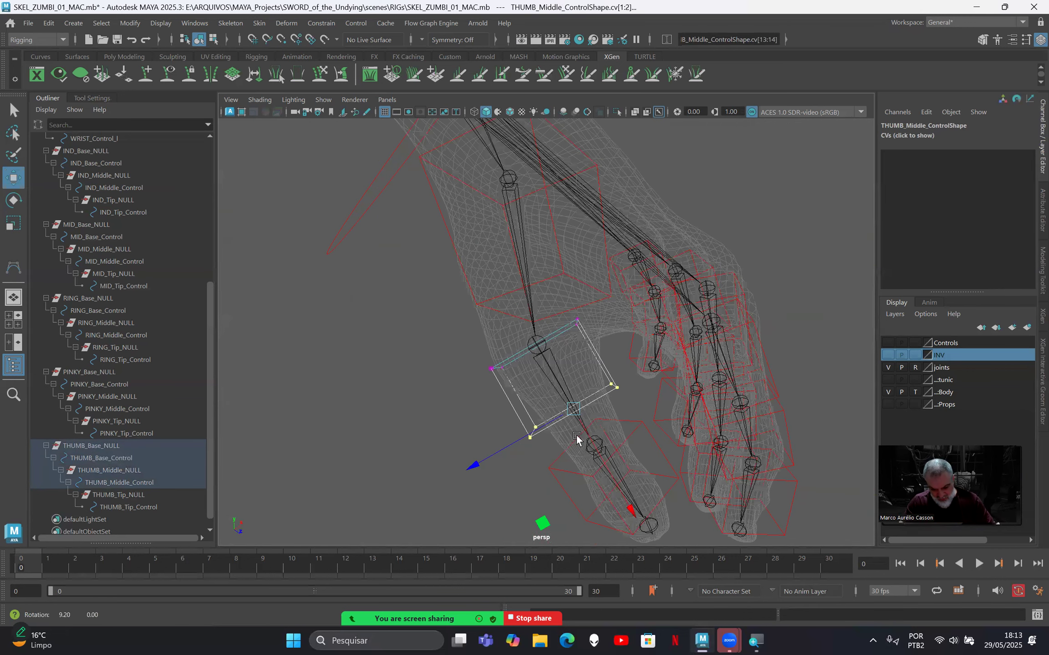
drag(571, 431, 591, 434)
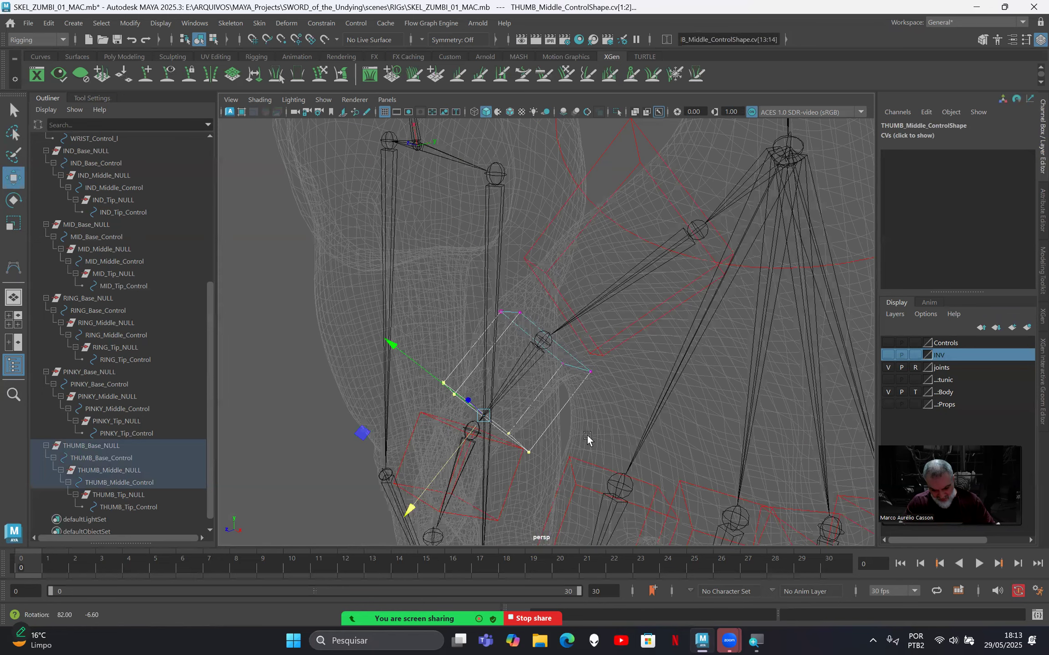
alt+drag(615, 346, 655, 466)
Move the lower-end control vertices of THUMB_Tip_Control along the bone so the box reaches the end of the thumb, and clear the selection.
click(629, 402)
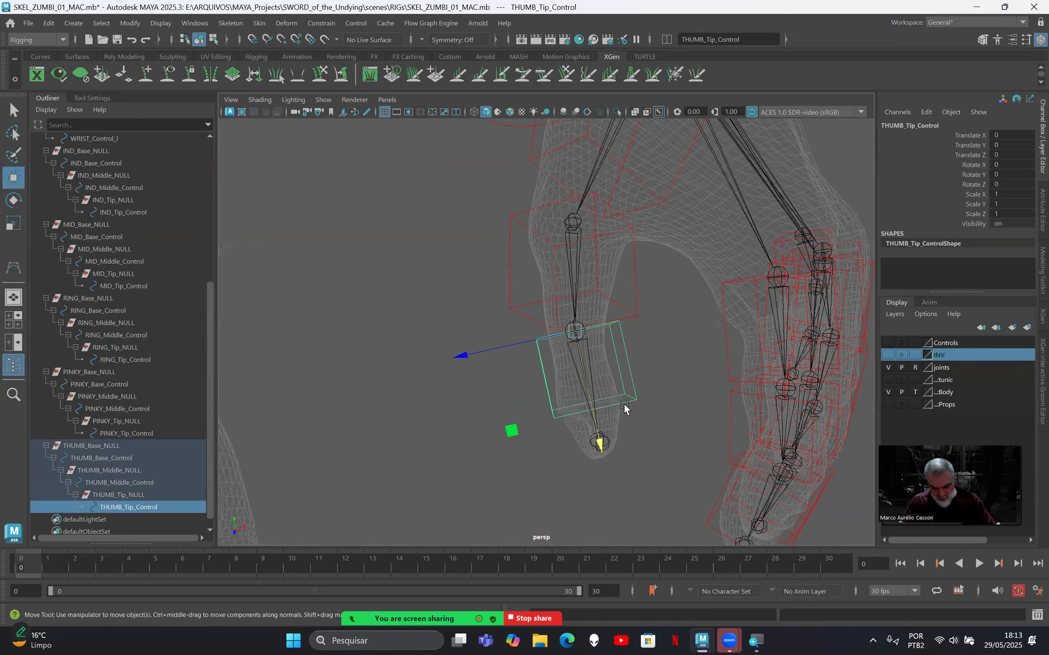
alt+drag(624, 408, 617, 404)
right_drag(526, 368, 460, 374)
drag(453, 376, 688, 476)
drag(577, 453, 592, 499)
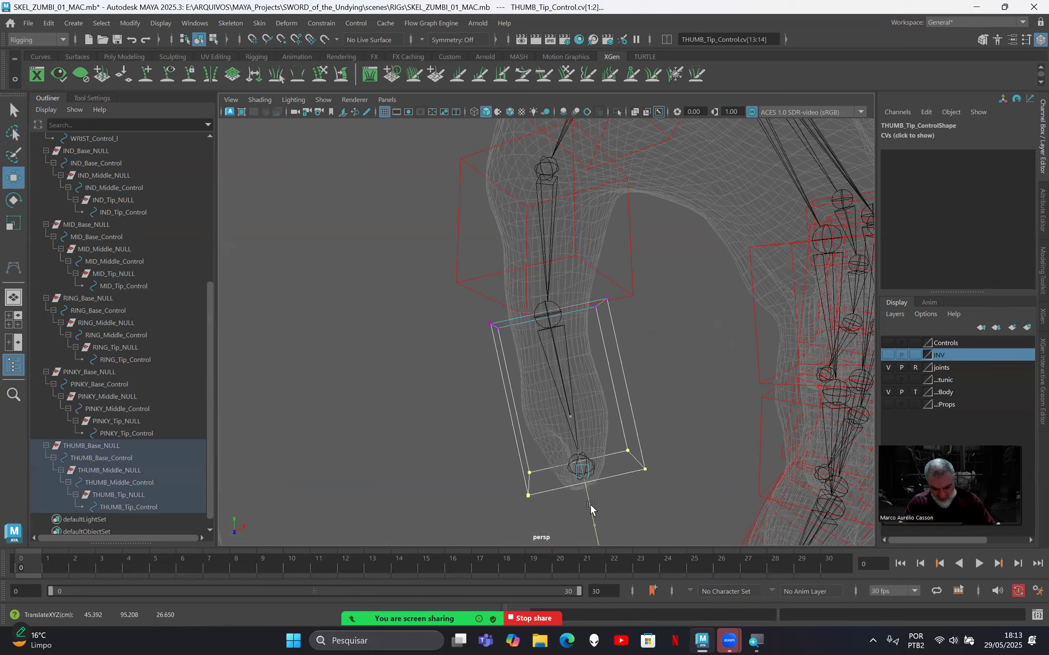
alt+drag(722, 470, 665, 438)
alt+drag(573, 429, 529, 355)
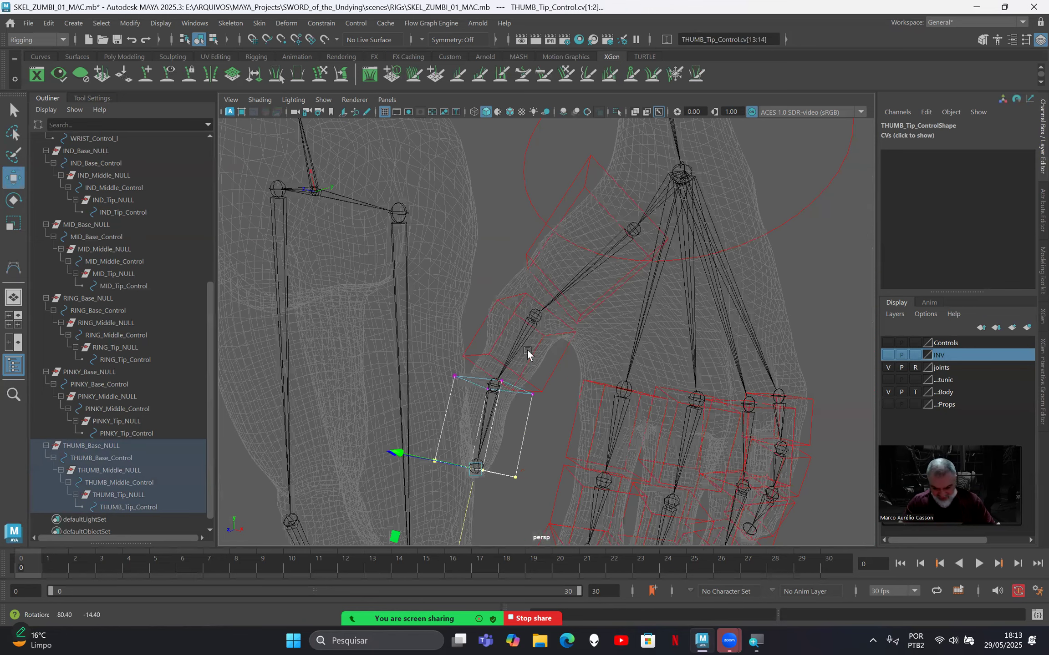
alt+drag(547, 397, 531, 423)
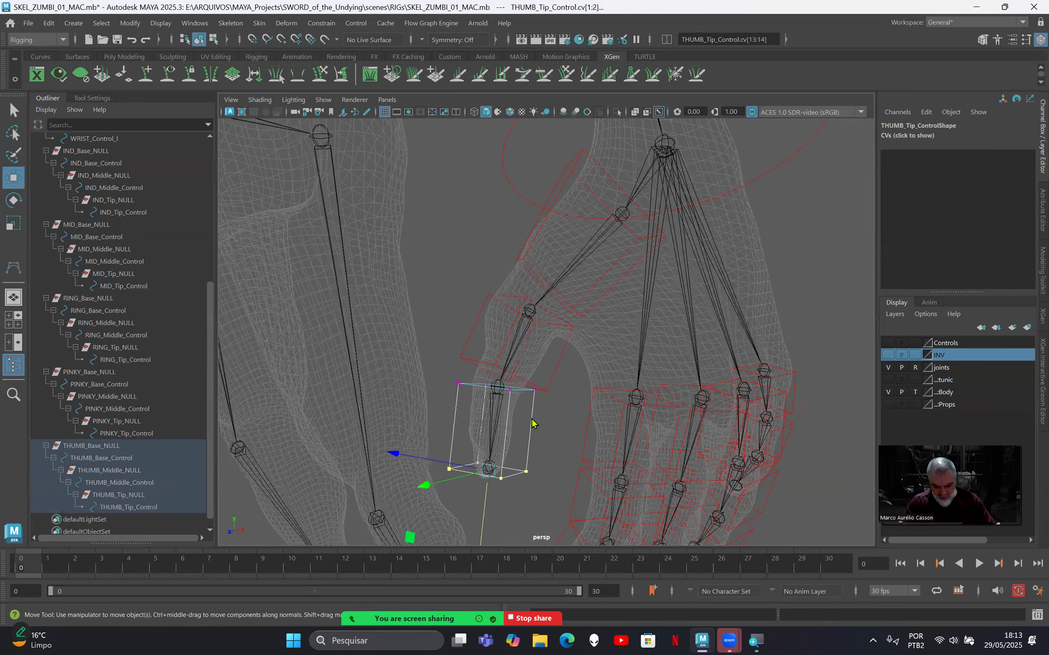
click(453, 294)
scroll(537, 381, down, 3)
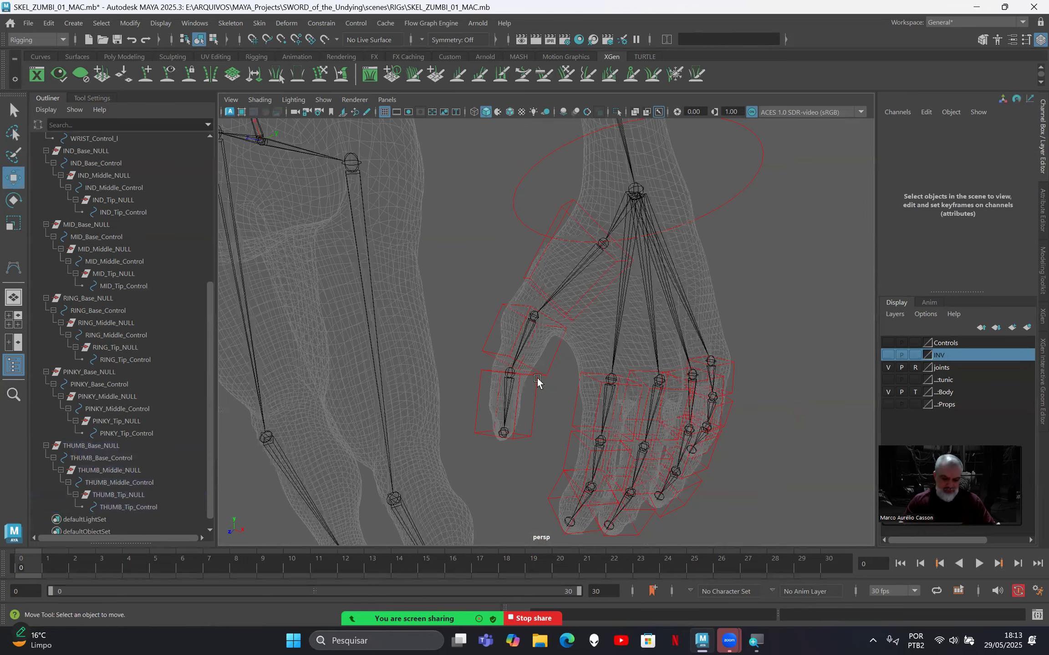
scroll(595, 389, down, 2)
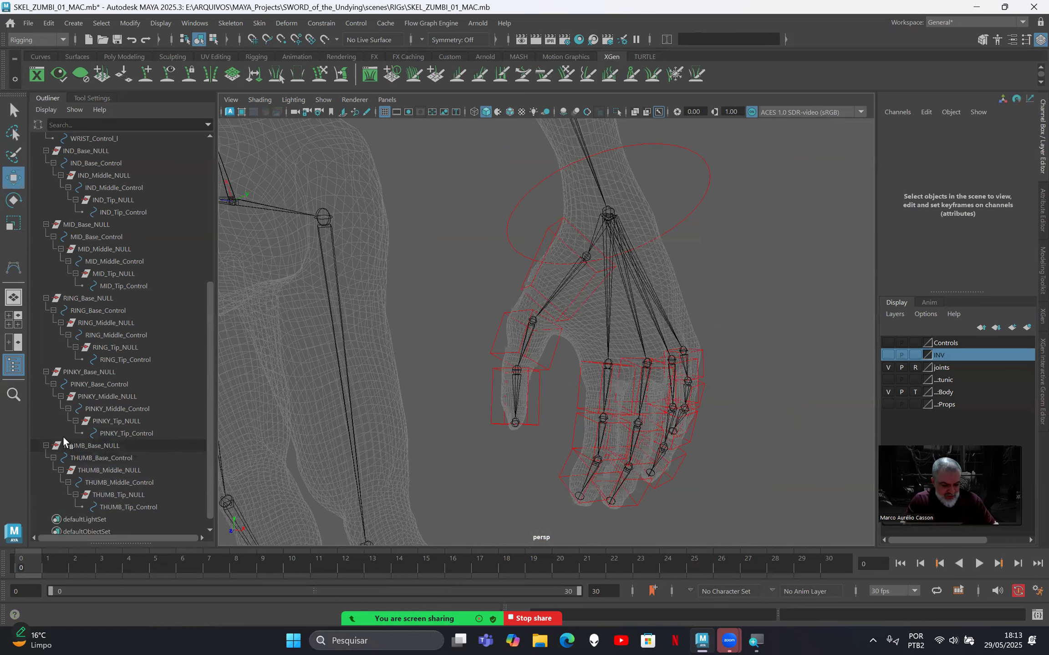
alt+drag(632, 310, 657, 319)
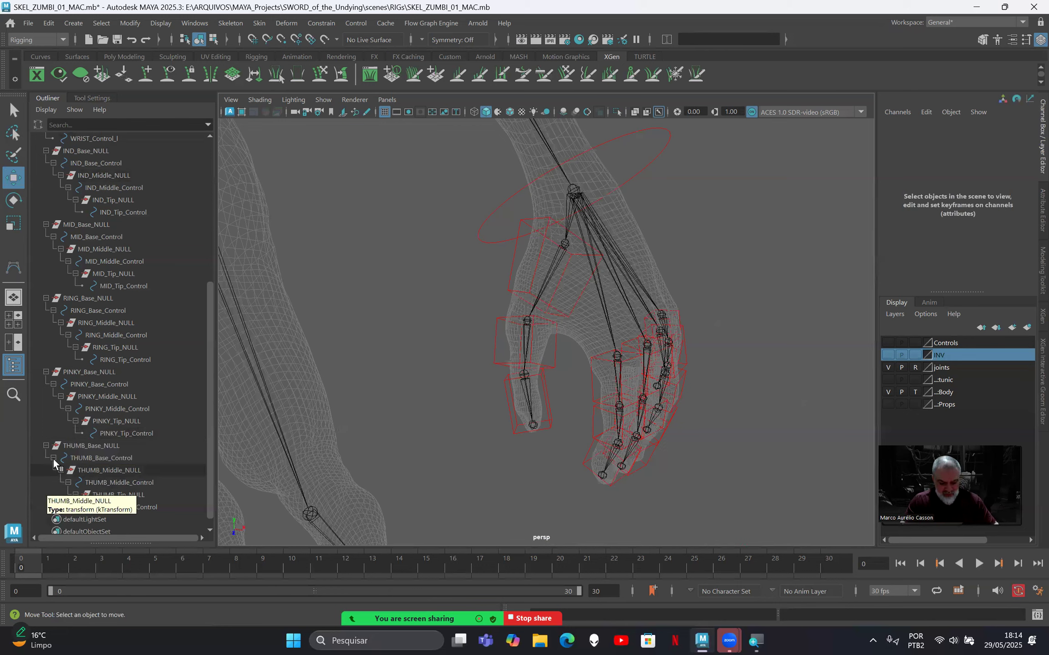
Collapse the THUMB, PINKY, RING, MID and IND base null hierarchies in the Outliner.
click(46, 445)
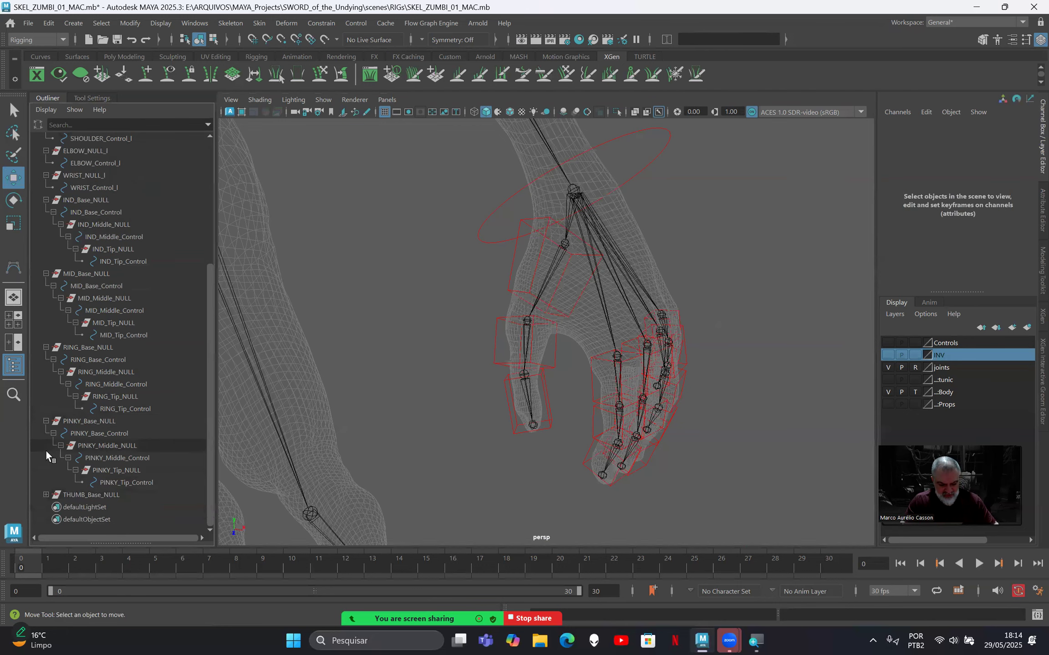
click(46, 421)
click(46, 409)
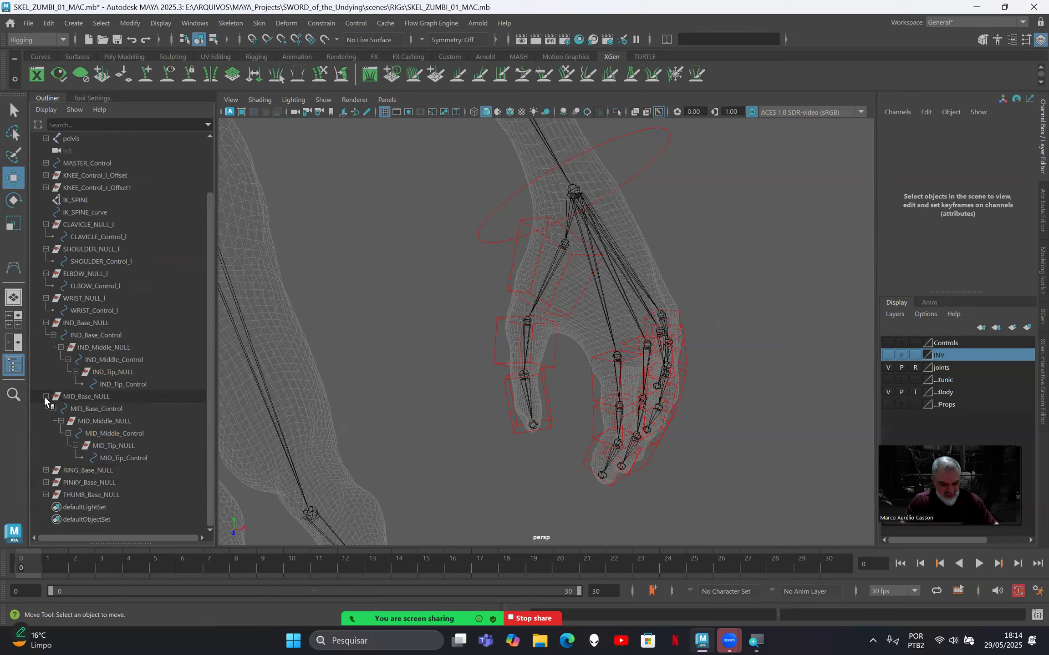
click(46, 396)
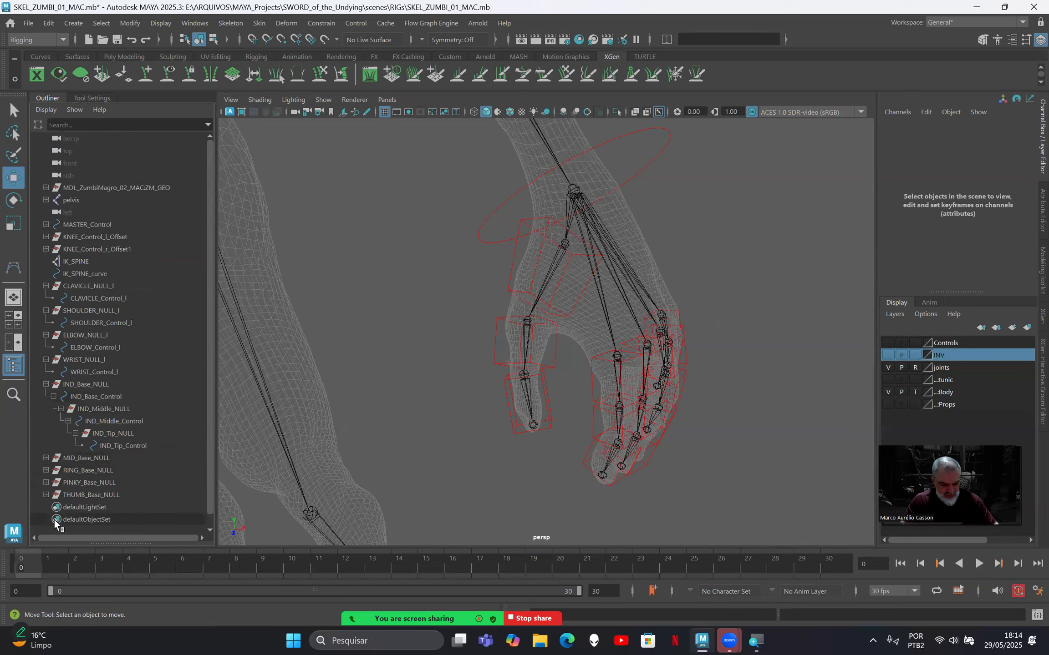
click(46, 384)
Reorder THUMB_Base_NULL in the Outliner so it sits directly above IND_Base_NULL.
click(86, 384)
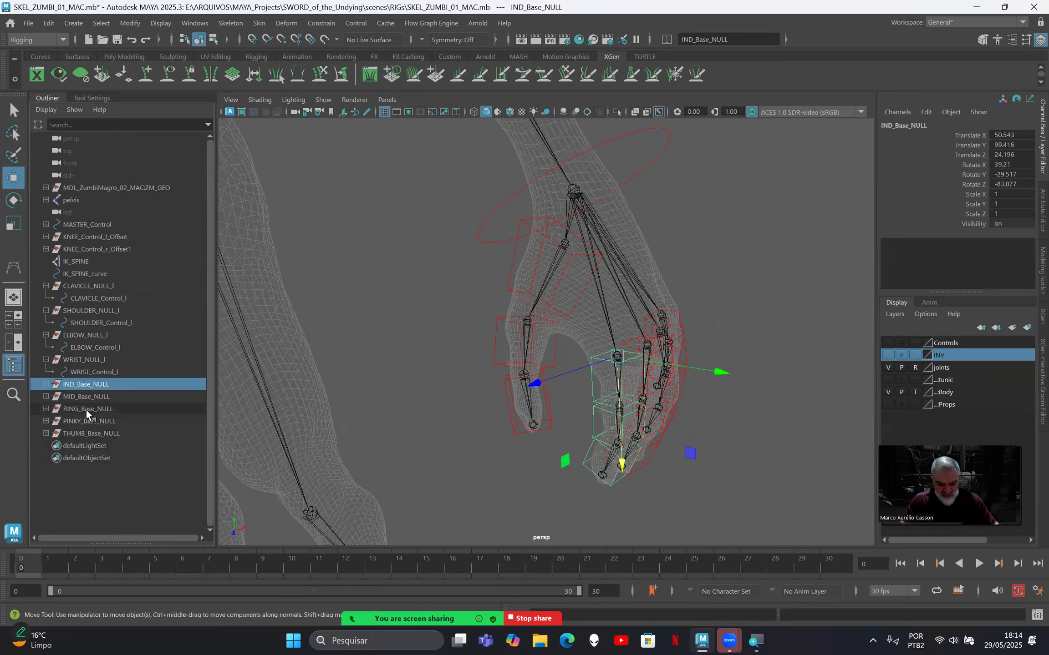
shift+click(86, 396)
shift+click(88, 408)
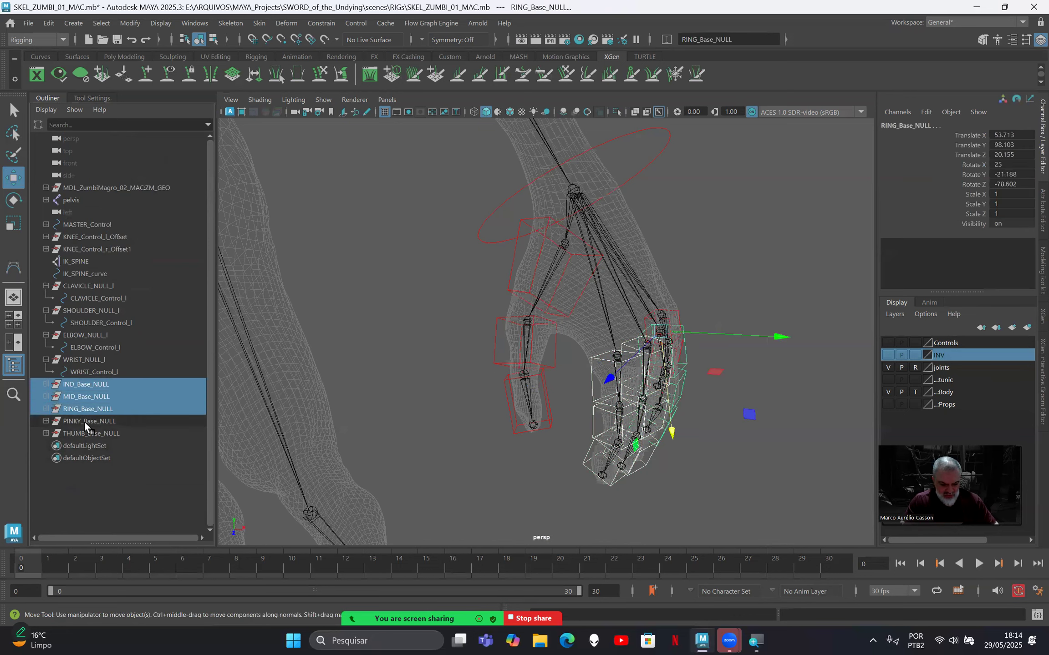
shift+click(86, 421)
click(91, 433)
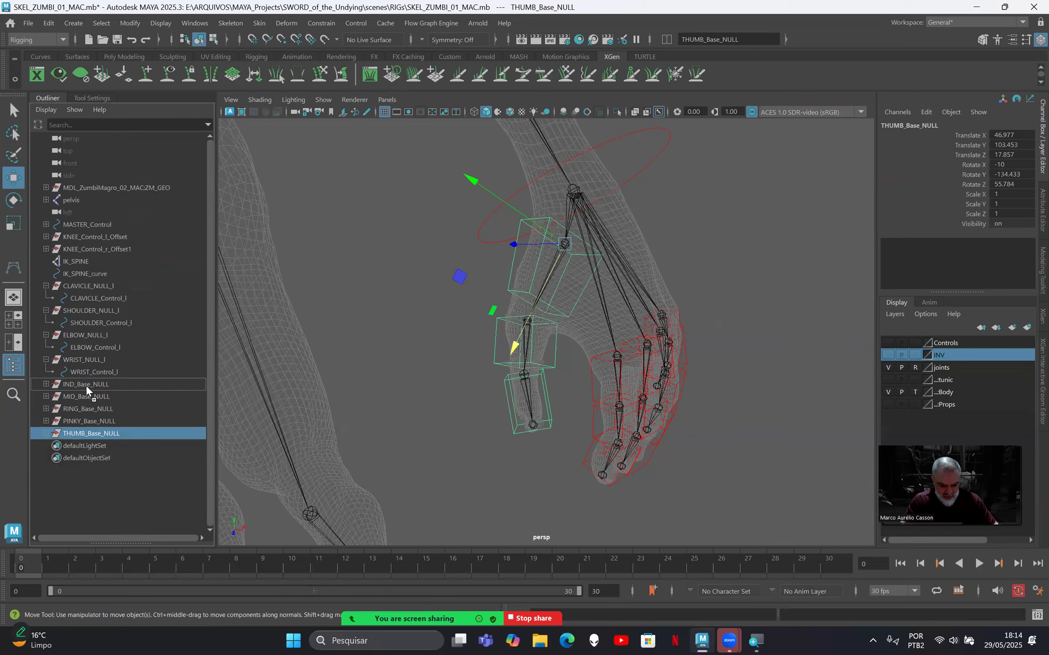
drag(86, 387, 91, 381)
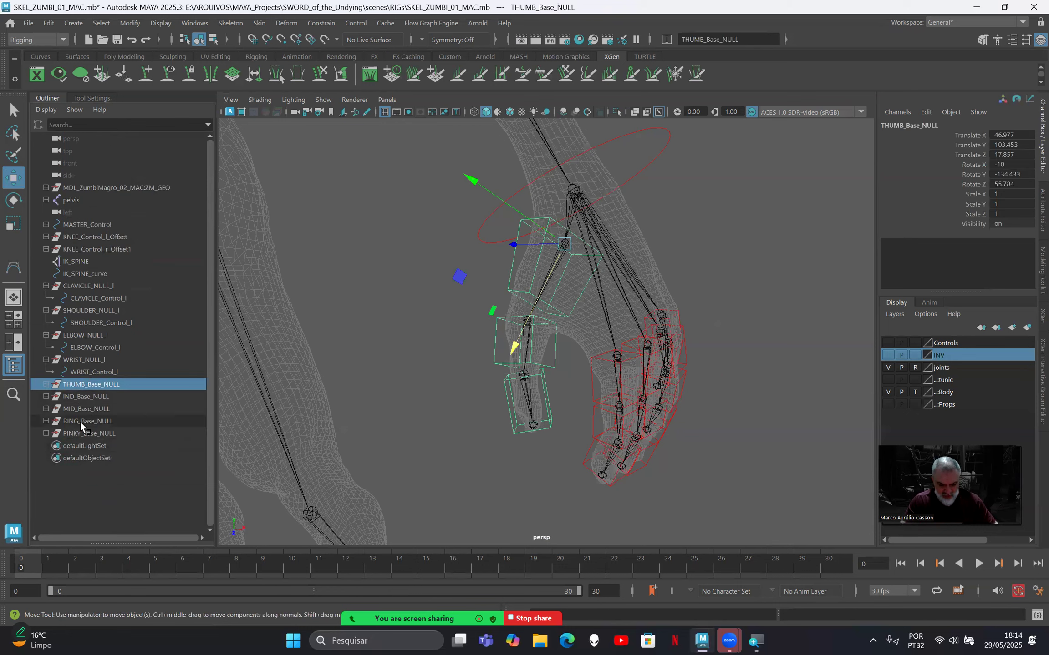
Parent THUMB_Base_NULL, IND_Base_NULL, MID_Base_NULL, RING_Base_NULL and PINKY_Base_NULL under WRIST_Control_l.
alt+drag(433, 363, 364, 390)
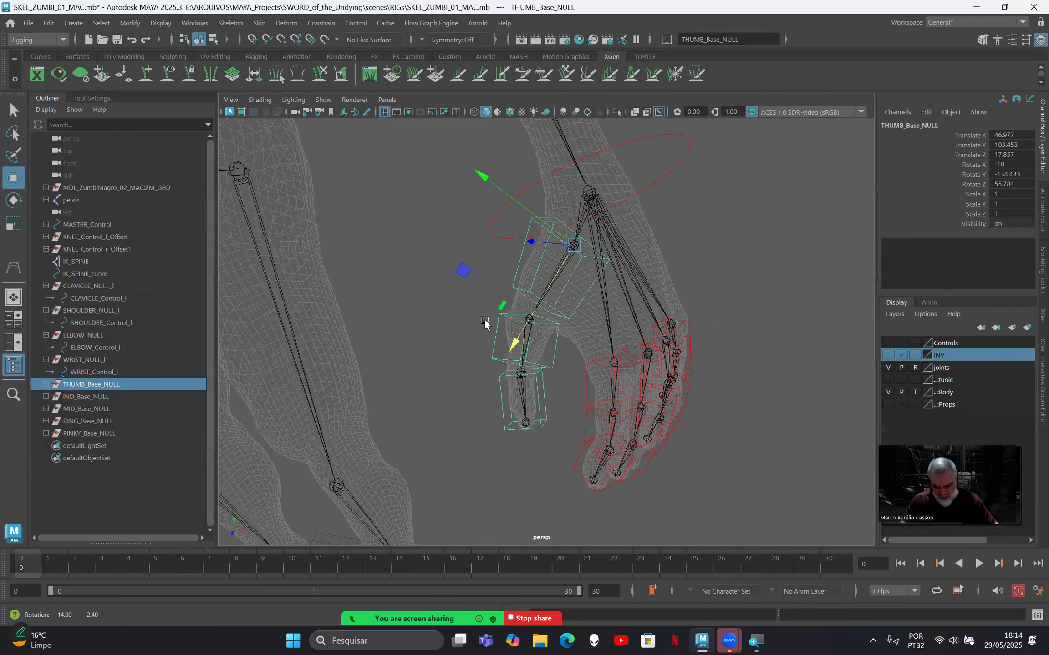
alt+drag(484, 323, 750, 444)
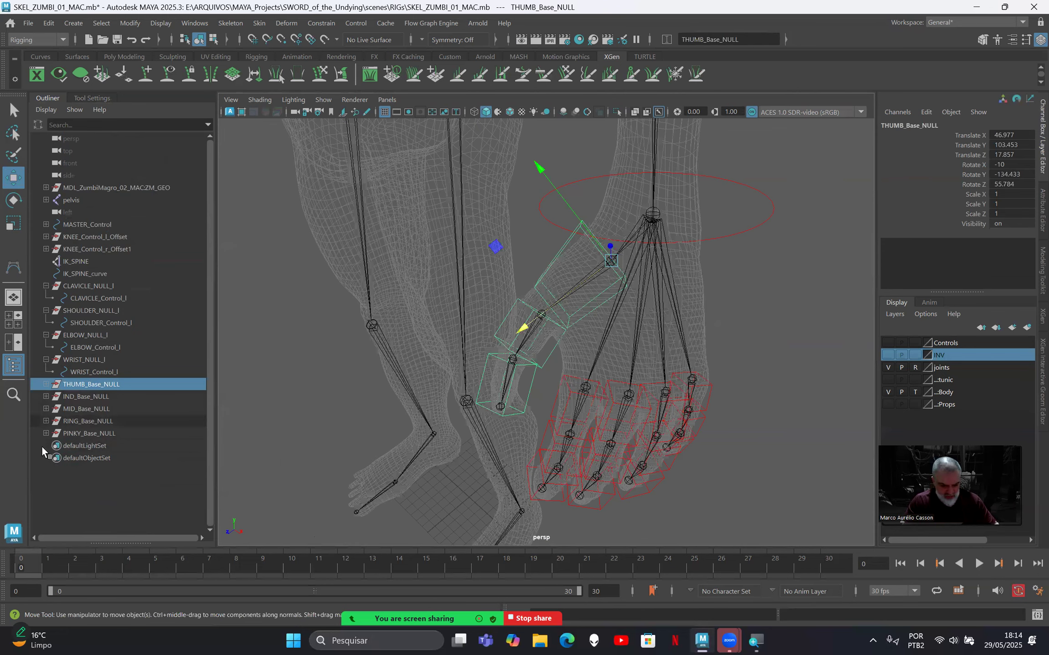
shift+click(91, 433)
ctrl+click(94, 372)
alt+drag(479, 281, 510, 281)
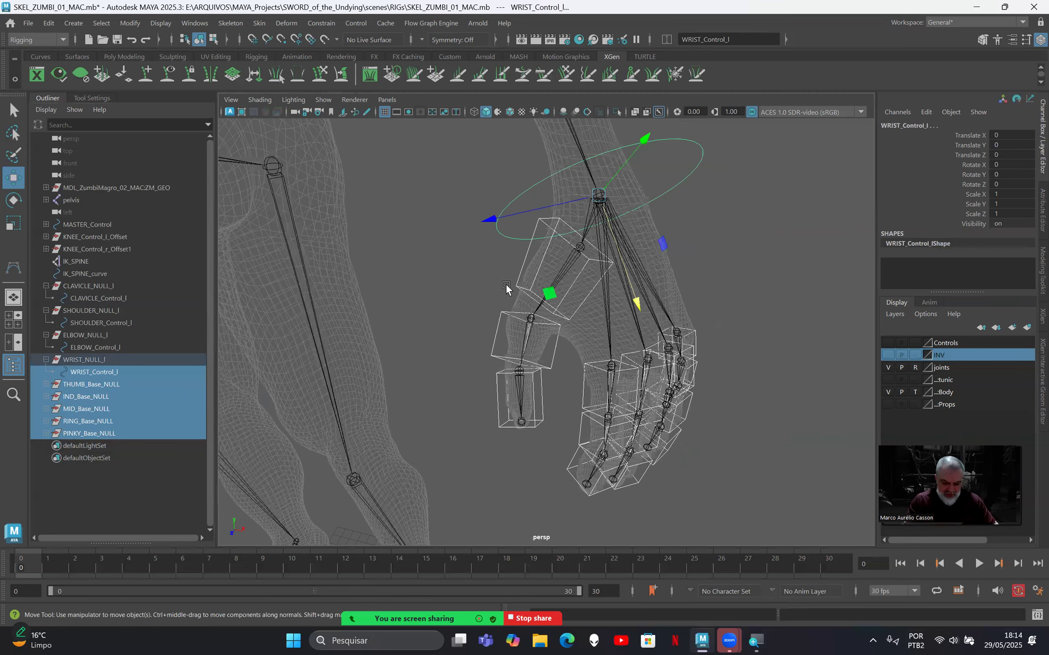
key(p)
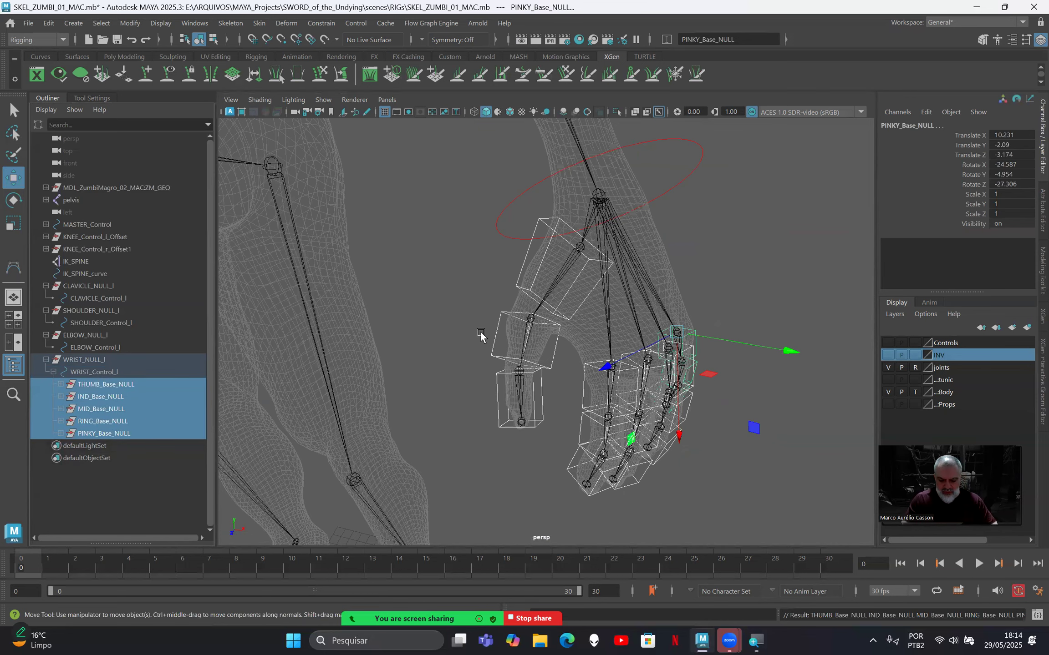
Parent WRIST_NULL_l under ELBOW_Control_l.
alt+drag(481, 335, 455, 325)
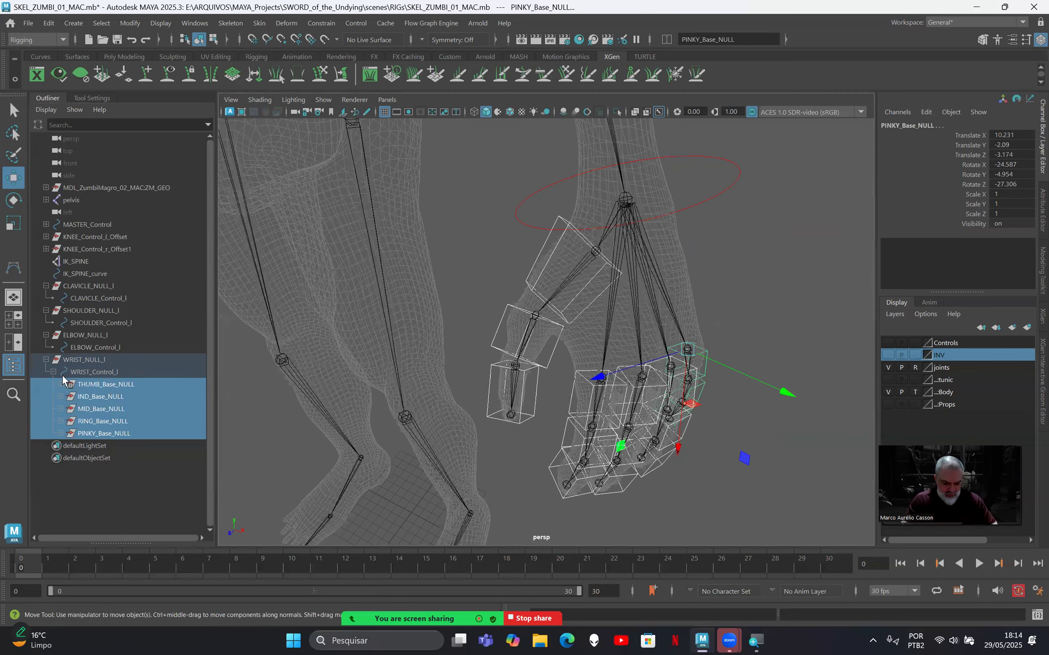
click(86, 360)
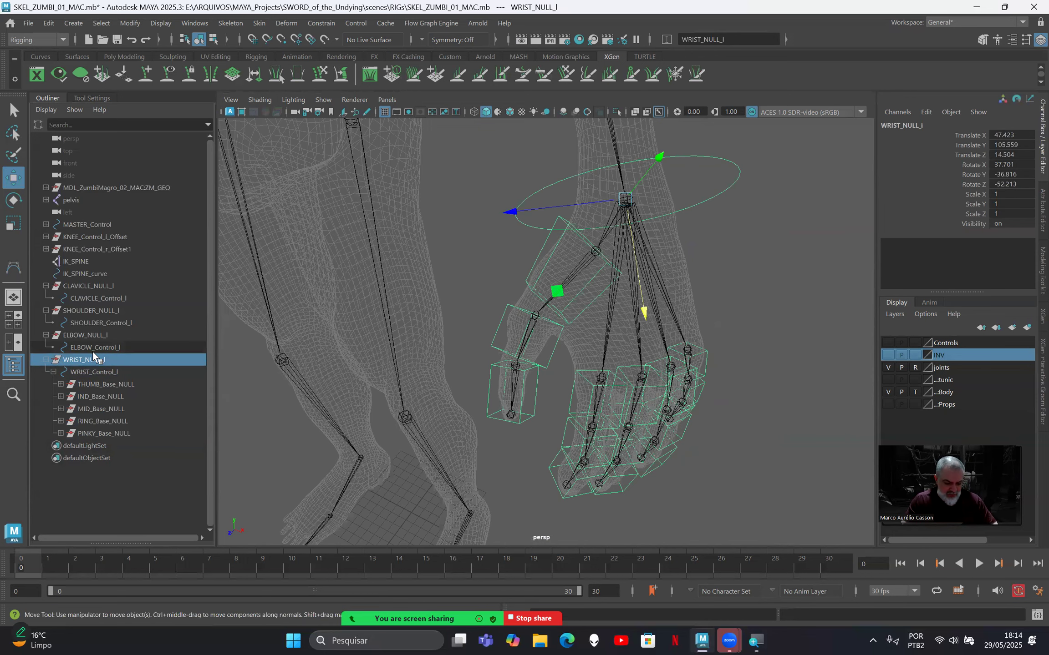
click(87, 348)
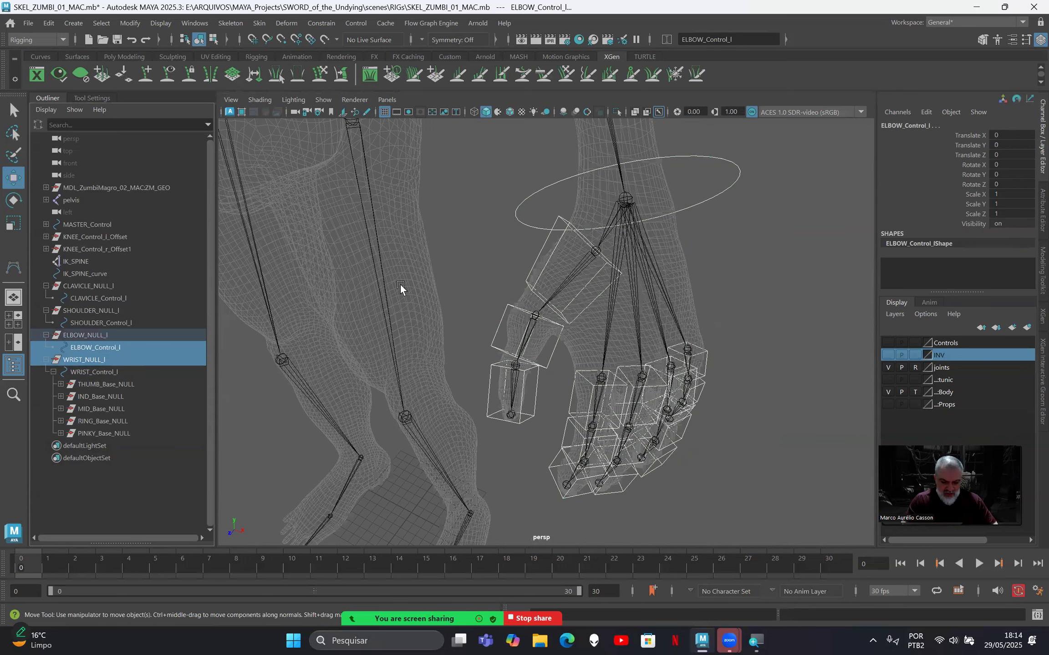
alt+middle_drag(508, 202, 514, 250)
alt+middle_drag(525, 341, 531, 423)
alt+right_drag(531, 364, 491, 302)
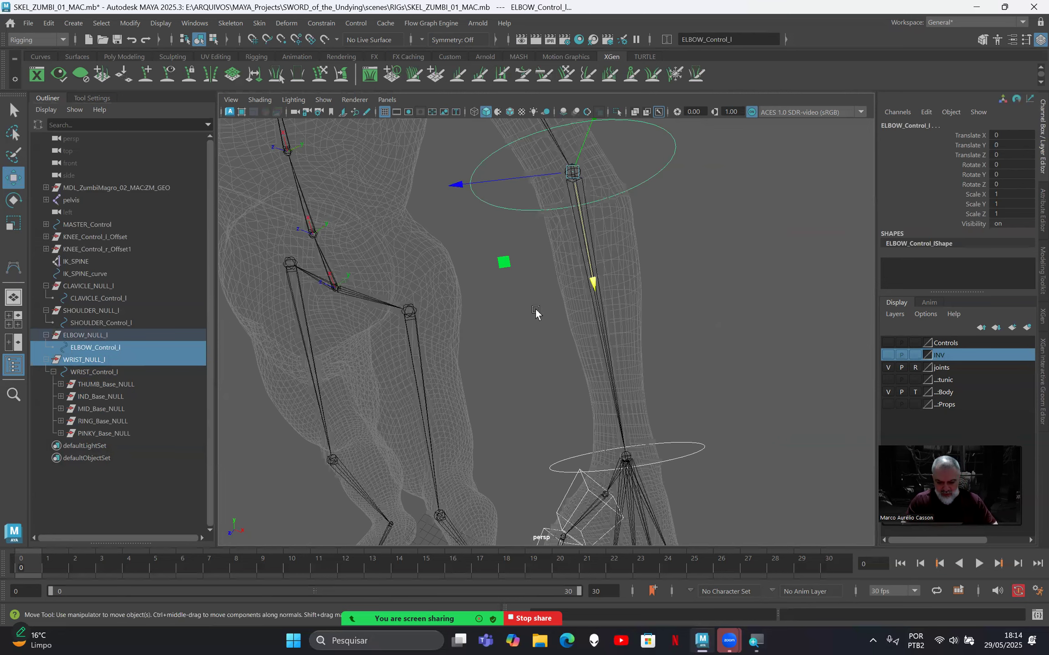
alt+drag(506, 247, 454, 213)
alt+drag(433, 291, 413, 284)
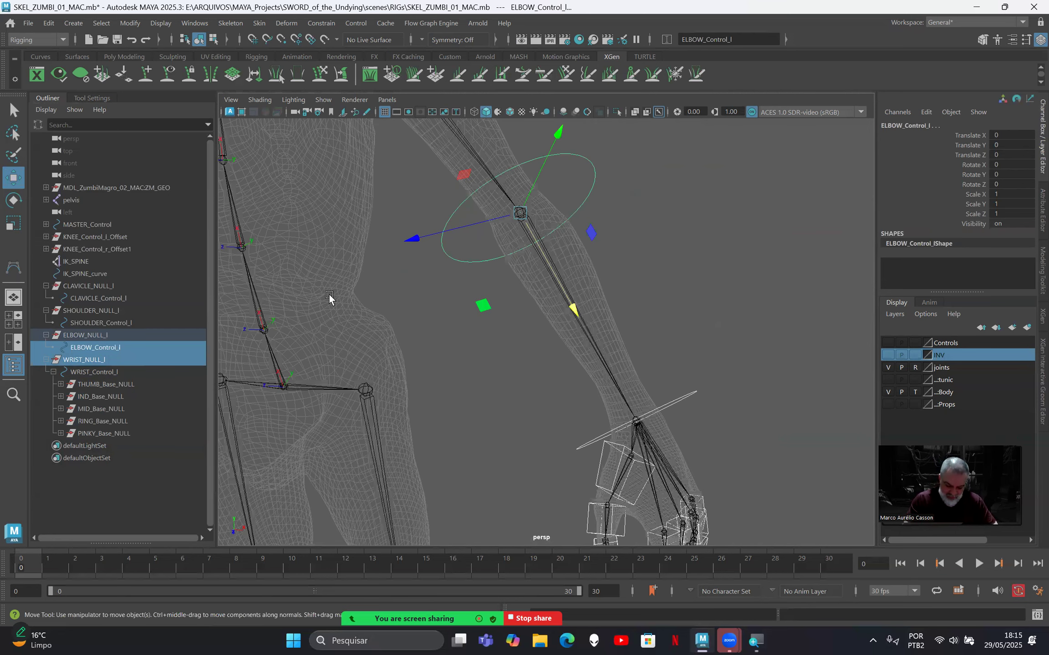
key(p)
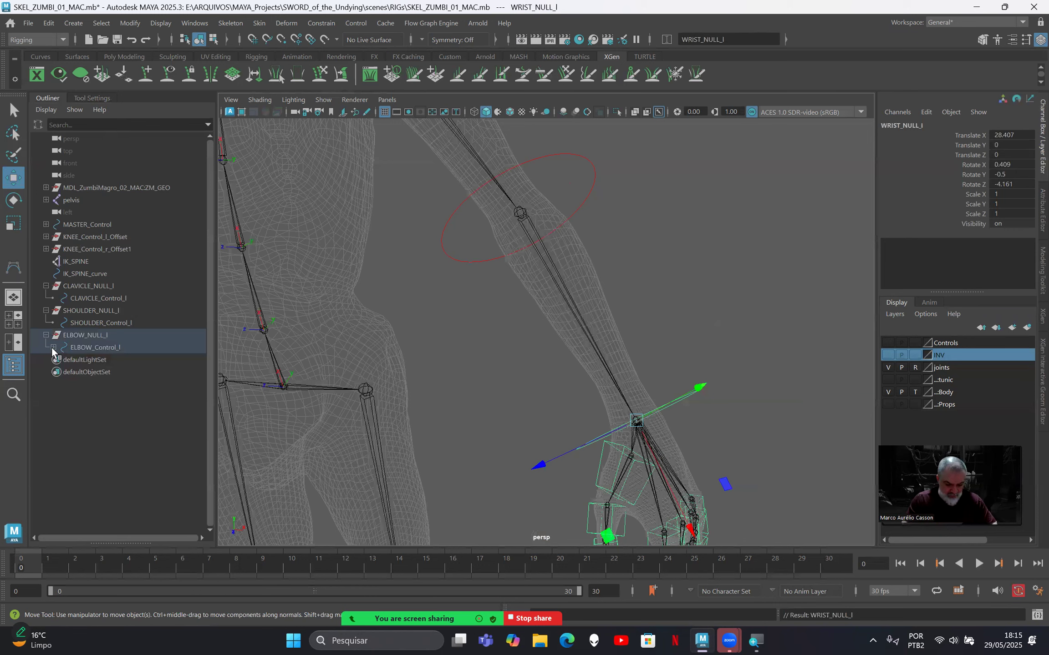
Expand ELBOW_Control_l, WRIST_NULL_l and WRIST_Control_l in the Outliner down to the finger base nulls.
click(54, 347)
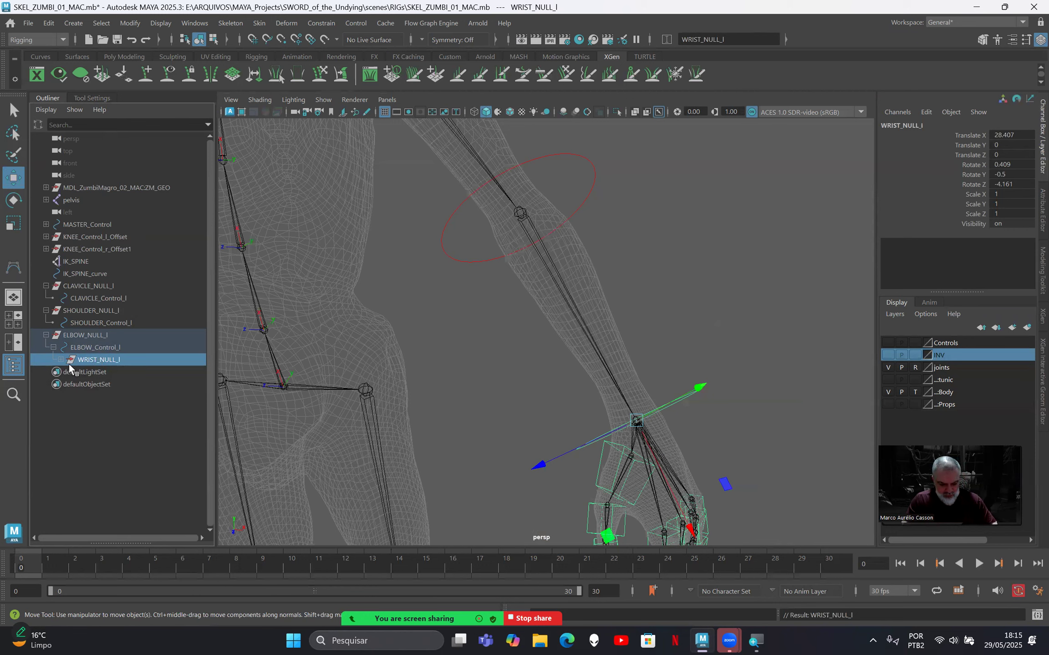
click(61, 360)
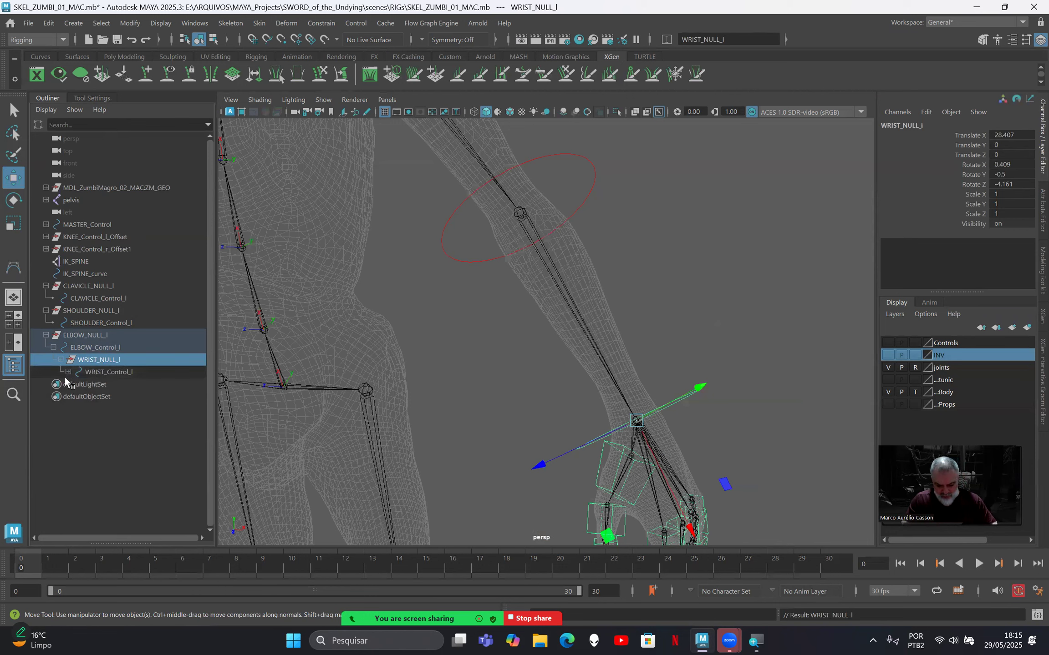
click(69, 373)
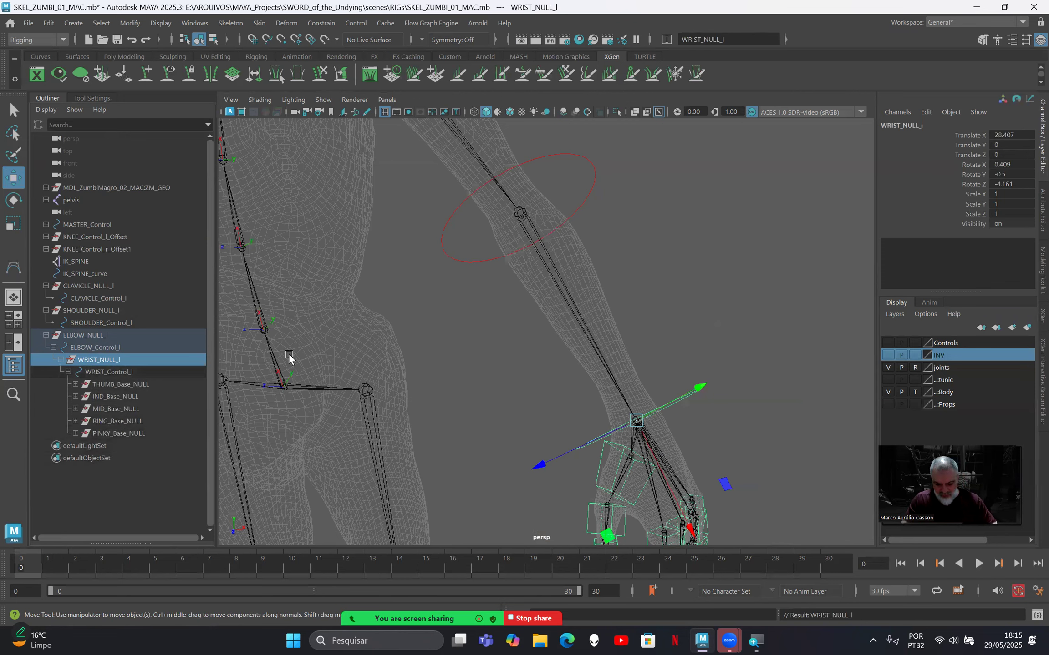
Parent ELBOW_NULL_l, with its wrist and finger hierarchy, under SHOULDER_Control_l.
alt+drag(439, 281, 473, 368)
click(85, 338)
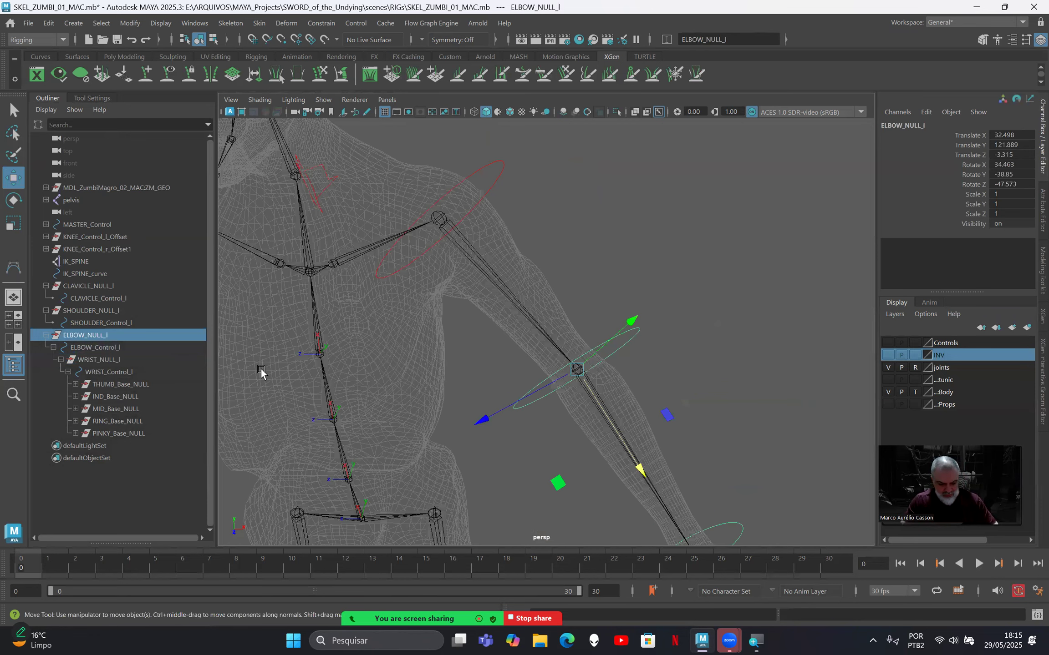
click(86, 324)
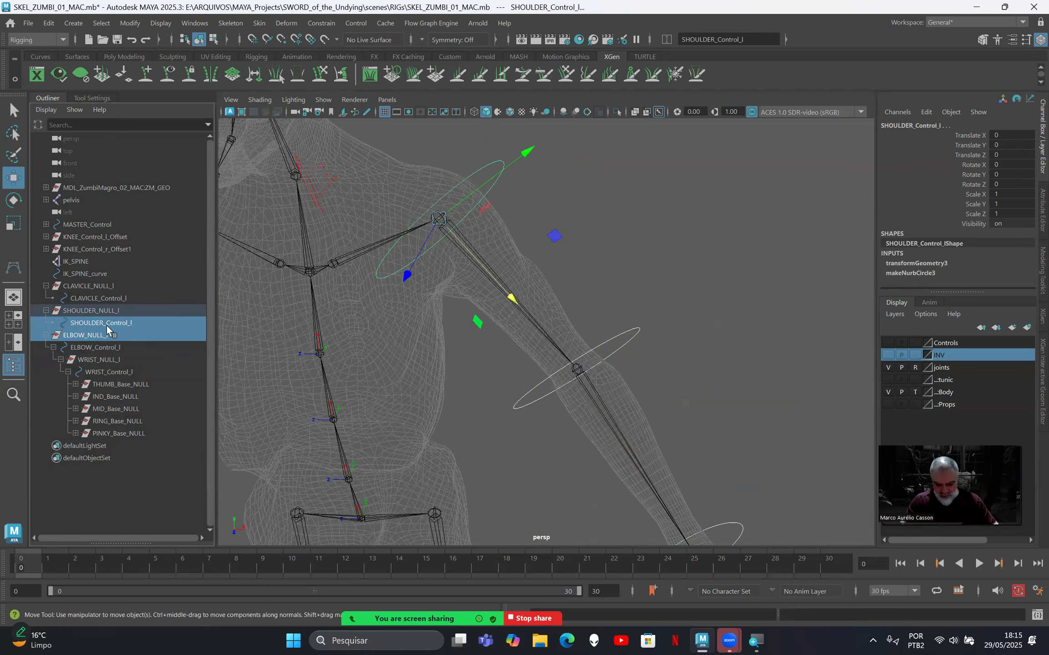
middle_drag(106, 328, 105, 325)
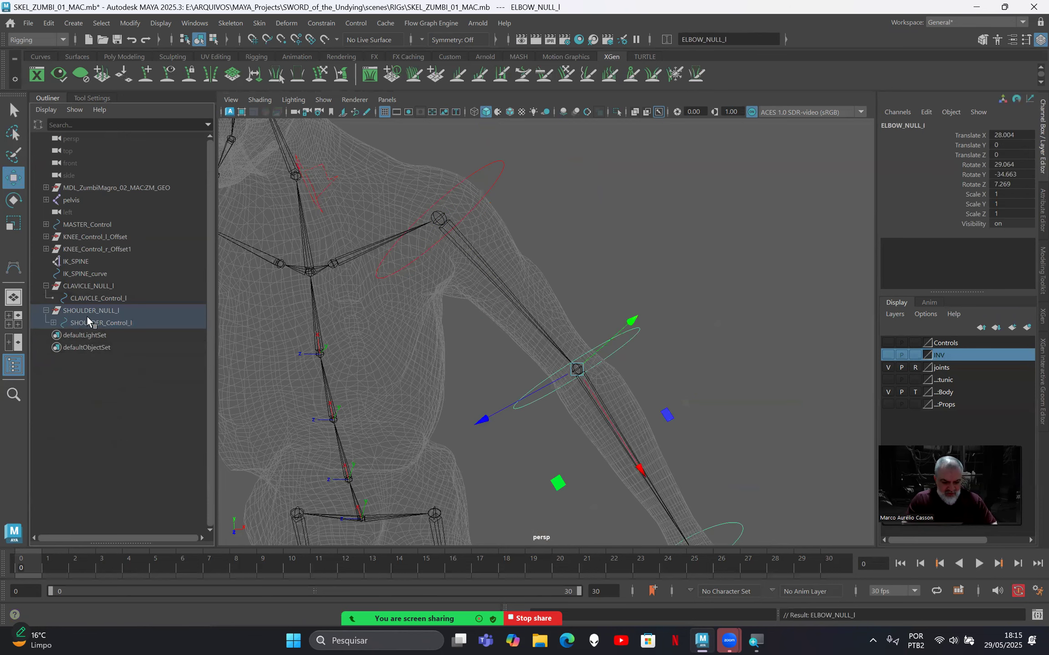
Parent SHOULDER_NULL_l under CLAVICLE_Control_l to complete the left arm control chain.
click(67, 311)
alt+middle_drag(377, 180, 495, 267)
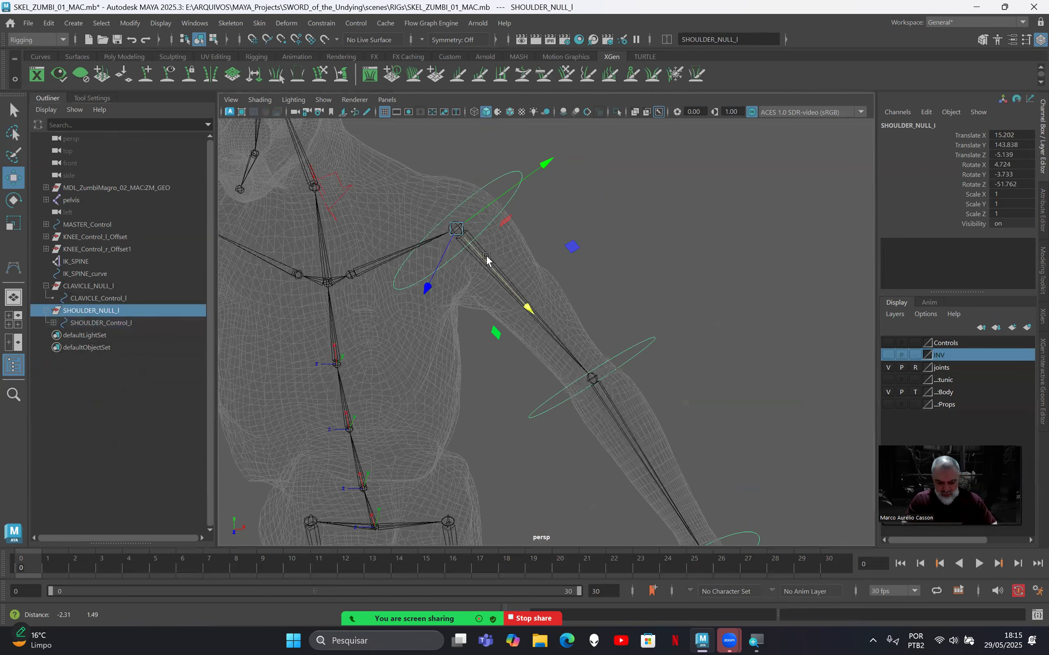
ctrl+click(104, 299)
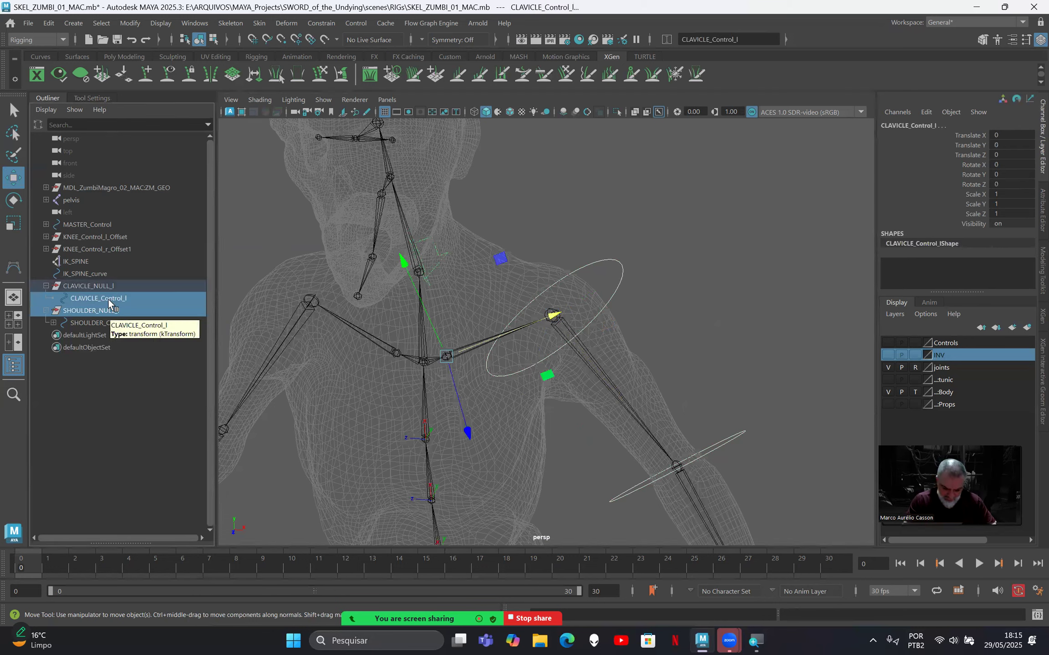
key(p)
Test the arm hierarchy by rotating CLAVICLE_NULL_l about its Z axis, and undo the rotation.
click(98, 286)
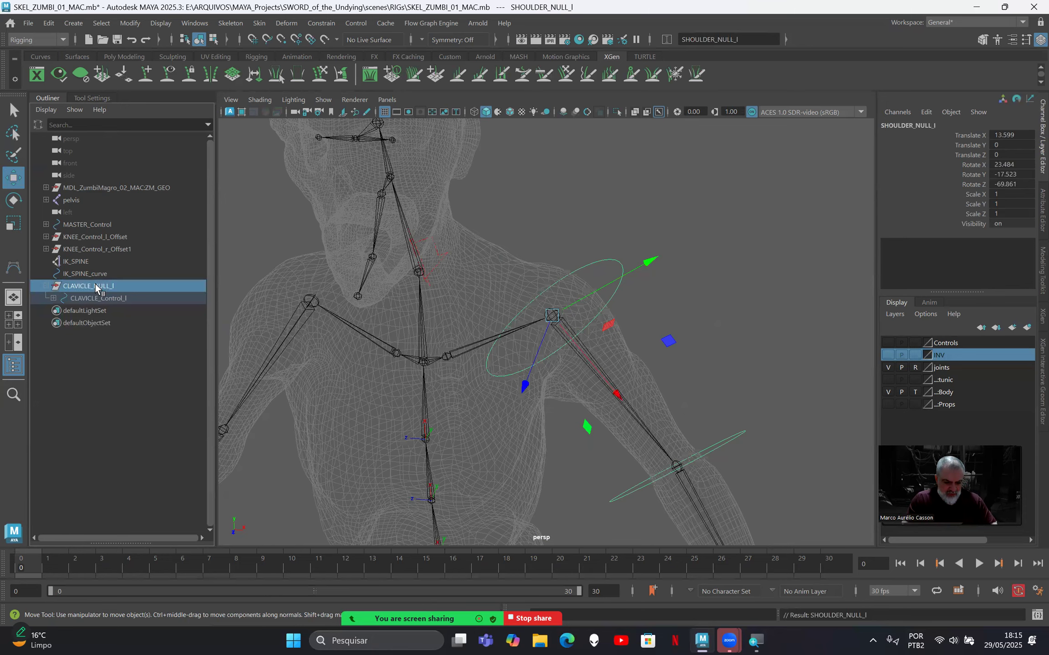
scroll(465, 374, down, 1)
scroll(484, 416, down, 4)
alt+drag(484, 417, 478, 390)
key(e)
drag(428, 250, 480, 279)
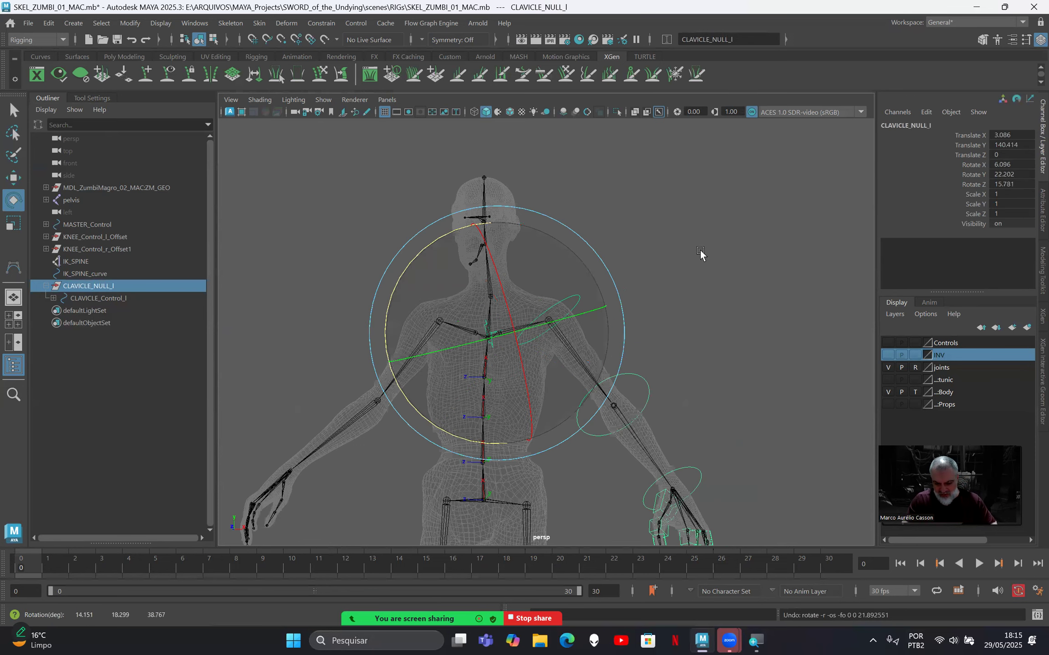
Test the shoulder by rotating SHOULDER_Control_l about its Z axis, and undo the rotation.
click(569, 274)
click(580, 307)
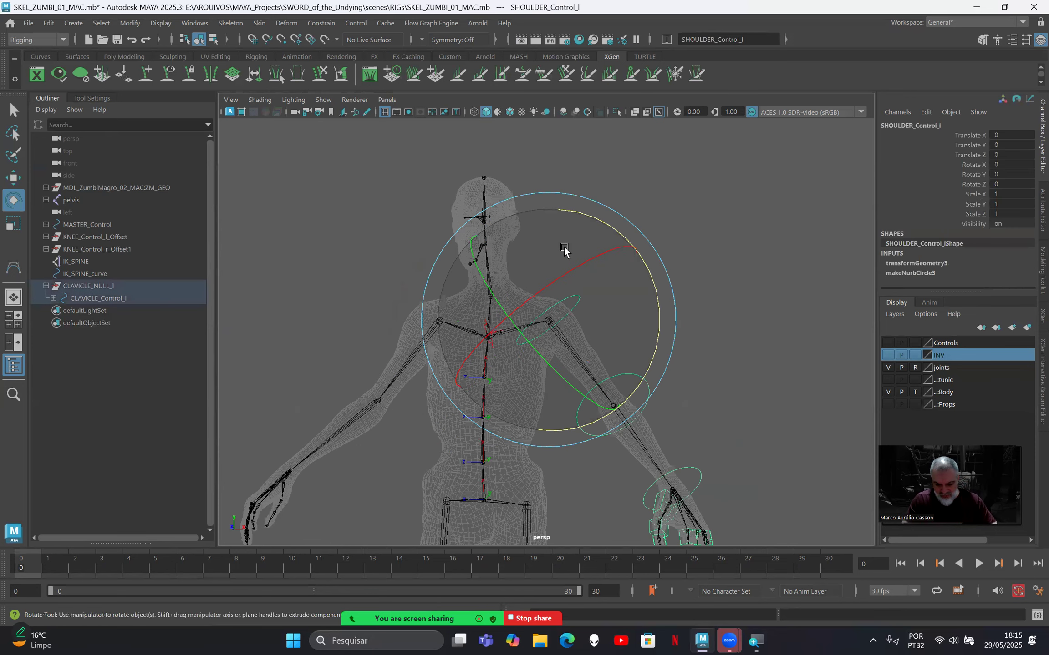
drag(630, 236, 559, 245)
key(ctrl+z)
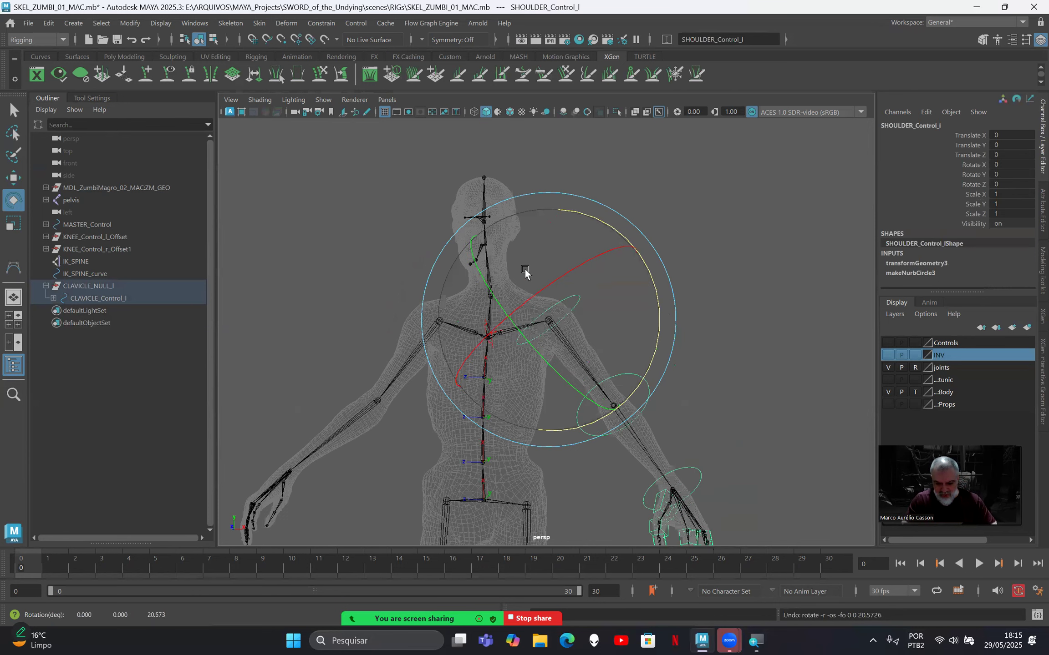
Select CLAVICLE_Control_l and set the joints layer to normal display so its joints are selectable.
alt+drag(373, 359, 440, 428)
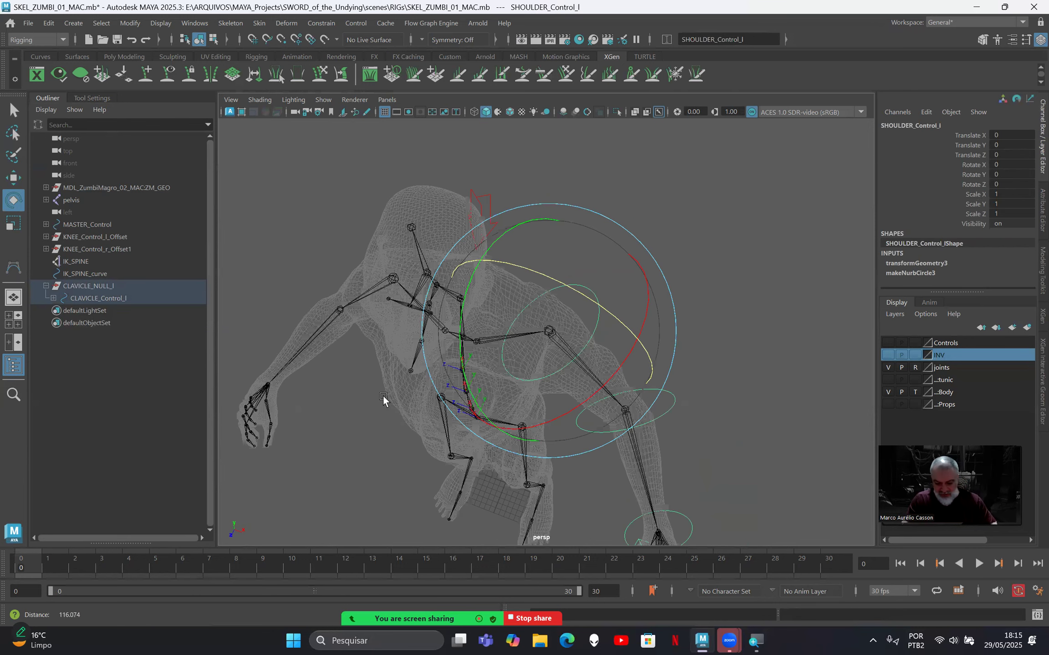
alt+drag(382, 396, 382, 358)
alt+drag(480, 387, 622, 371)
key(q)
alt+drag(482, 331, 497, 256)
click(486, 344)
alt+drag(473, 357, 509, 351)
click(915, 367)
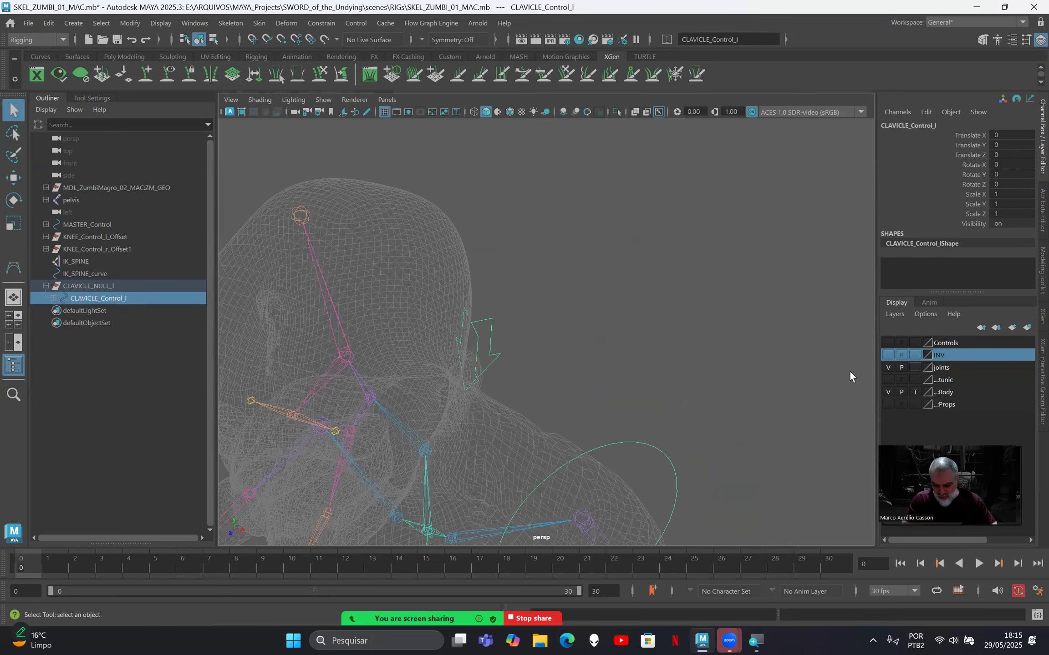
alt+drag(850, 374, 519, 376)
mouse_move(641, 348)
alt+mouse_down()
mouse_move(501, 348)
mouse_move(475, 354)
mouse_move(518, 373)
mouse_move(471, 377)
alt+mouse_up()
click(471, 377)
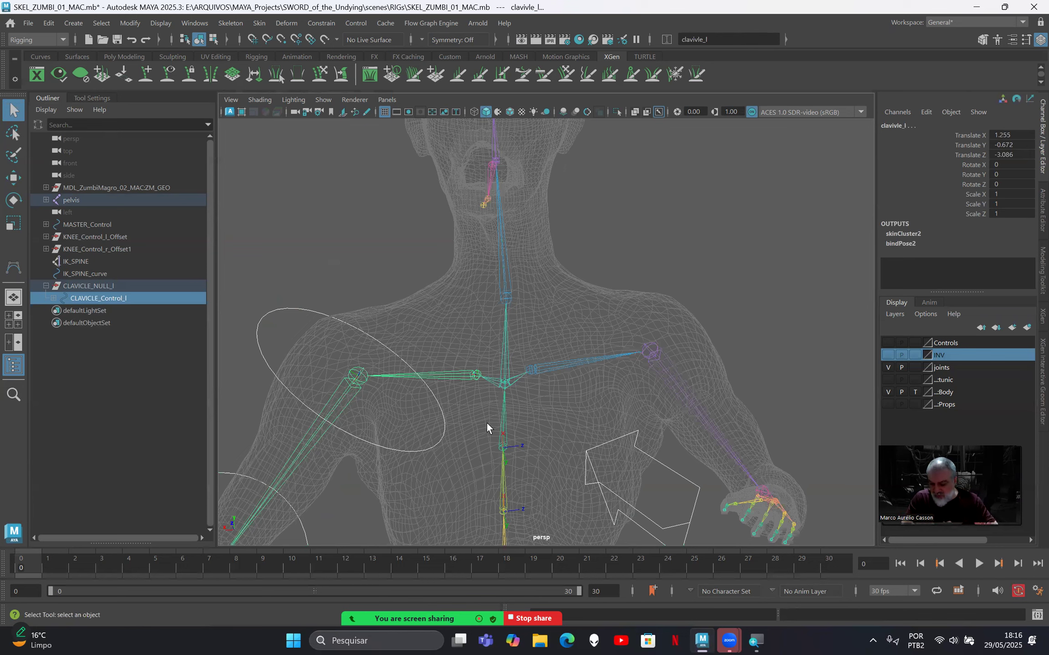
click(308, 246)
Parent-constrain the left clavicle joint to CLAVICLE_Control_l with Maintain offset on, all translate and rotate axes, and weight 1.
alt+drag(515, 421, 572, 442)
alt+drag(694, 362, 701, 400)
drag(674, 344, 756, 469)
alt+drag(666, 472, 606, 447)
alt+drag(485, 354, 485, 354)
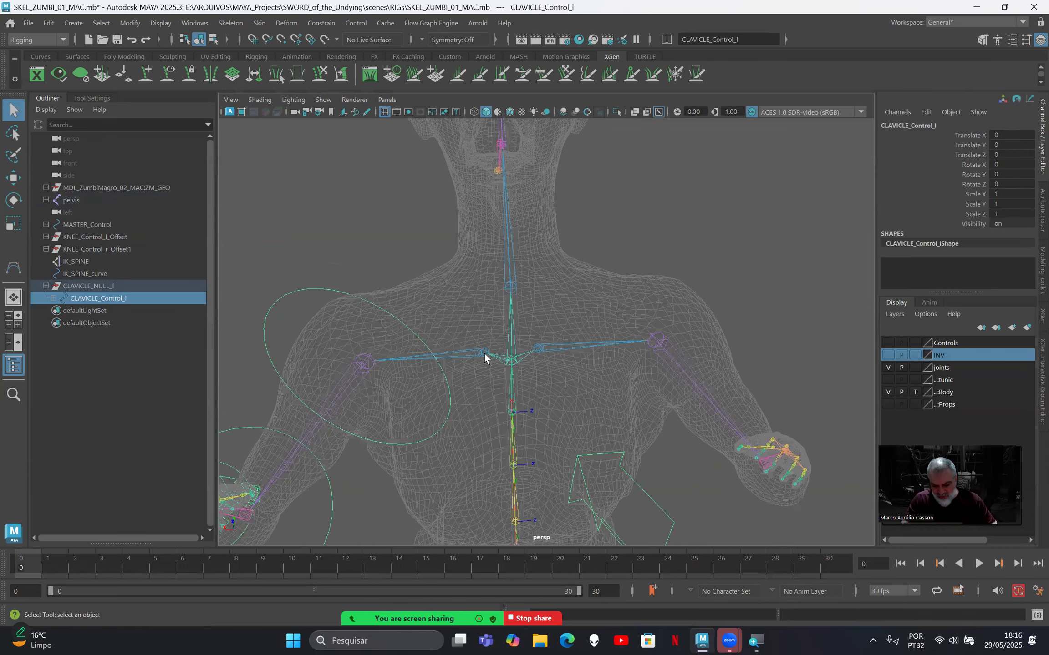
click(509, 386)
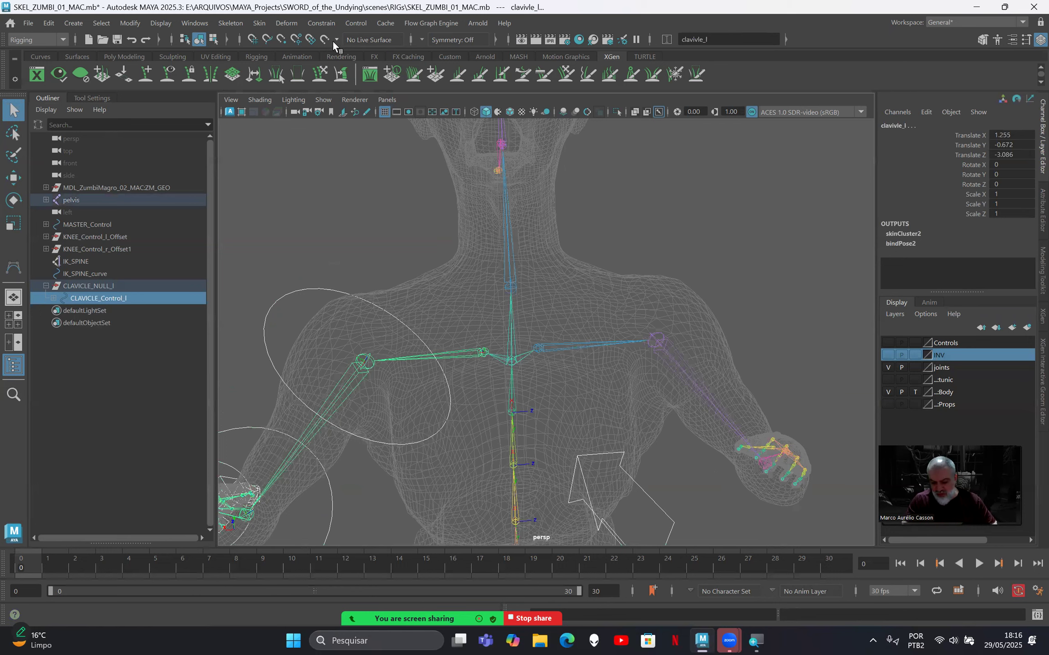
click(319, 26)
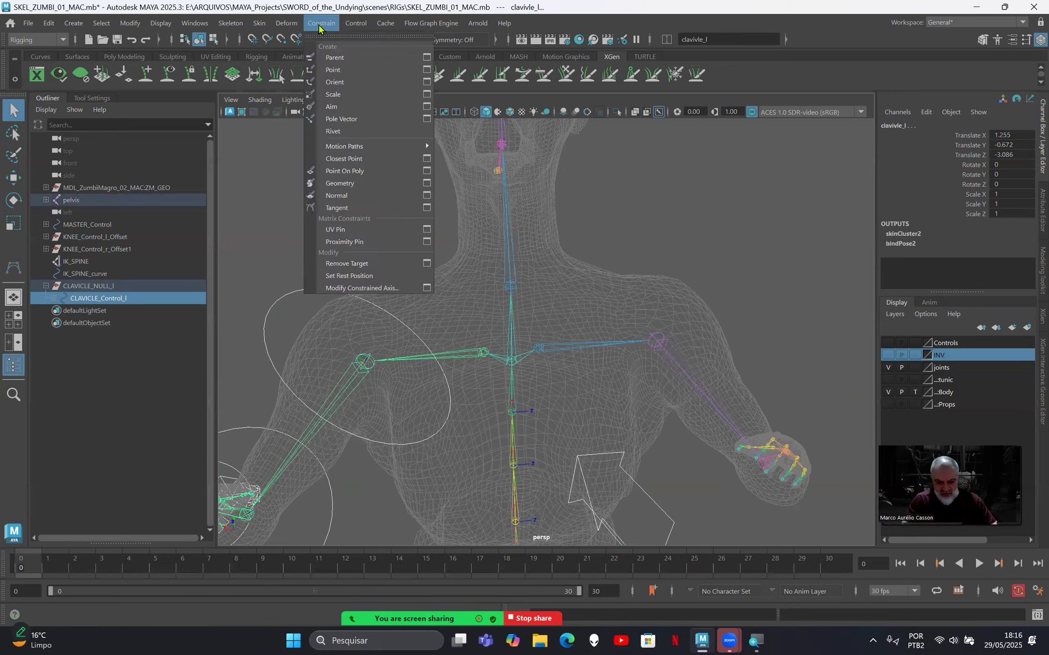
click(427, 58)
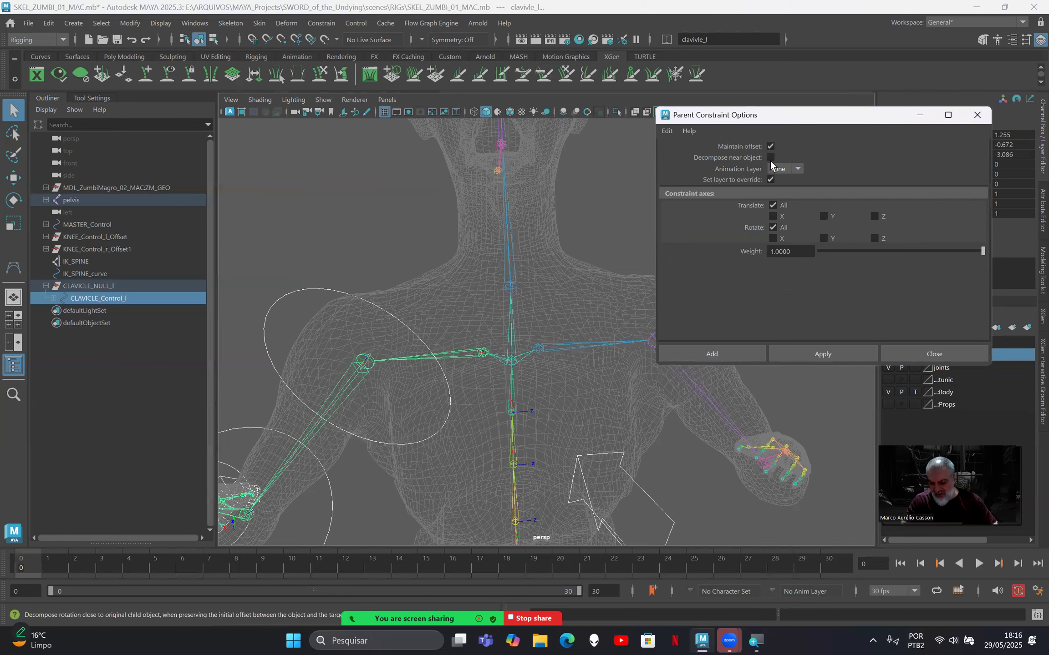
click(814, 357)
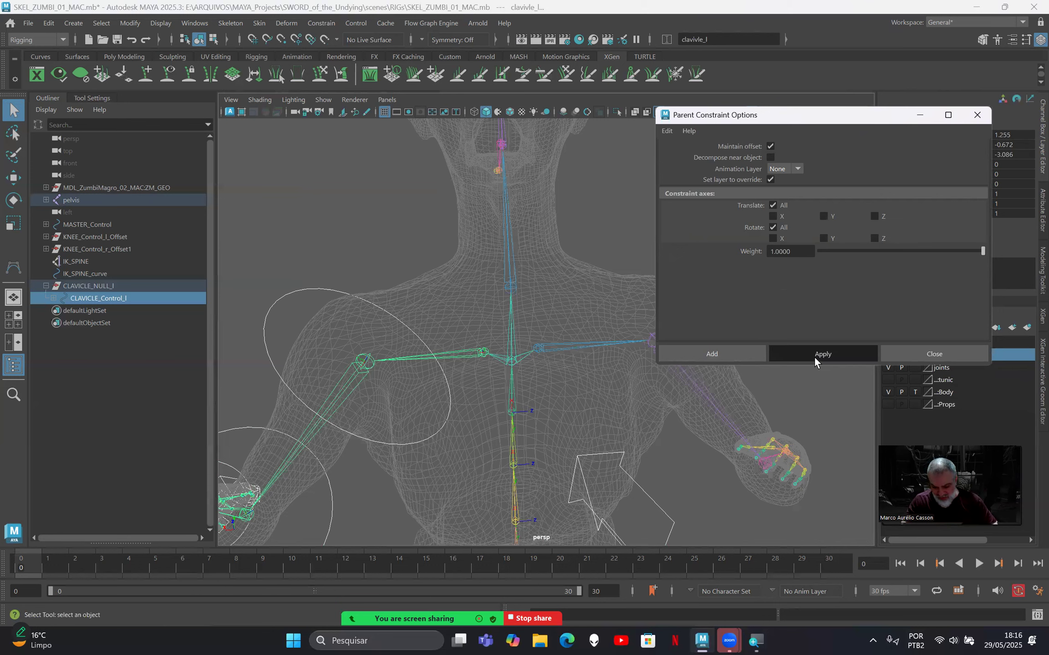
scroll(478, 331, down, 2)
alt+drag(366, 384, 418, 336)
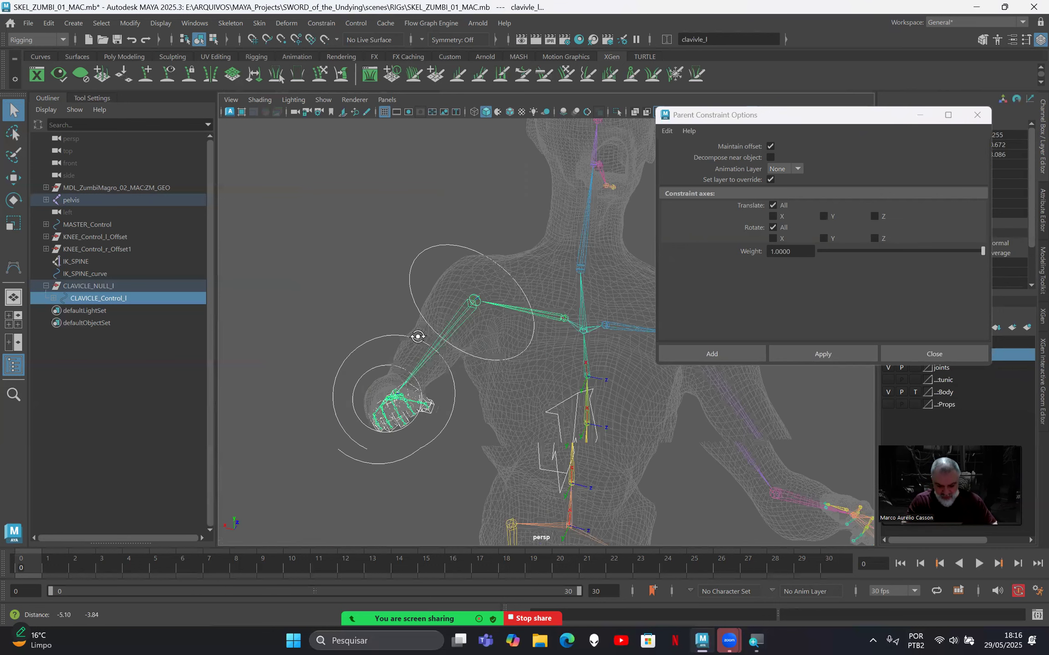
click(934, 354)
Parent-constrain the shoulder_l joint to SHOULDER_Control_l.
scroll(501, 318, up, 5)
alt+middle_drag(455, 273, 514, 333)
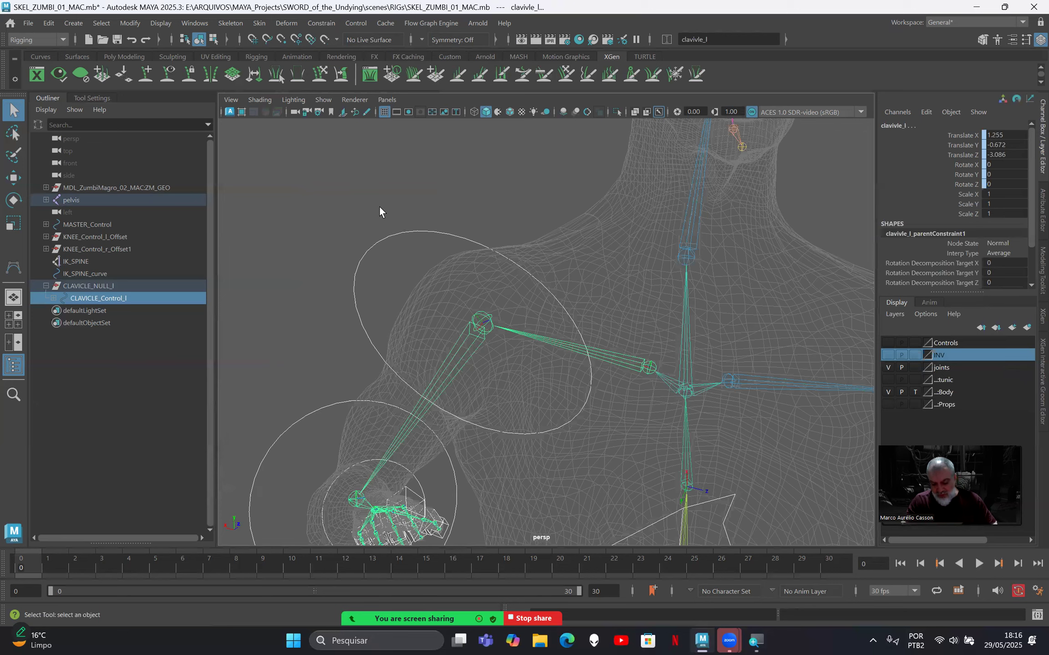
click(390, 195)
drag(406, 248, 403, 248)
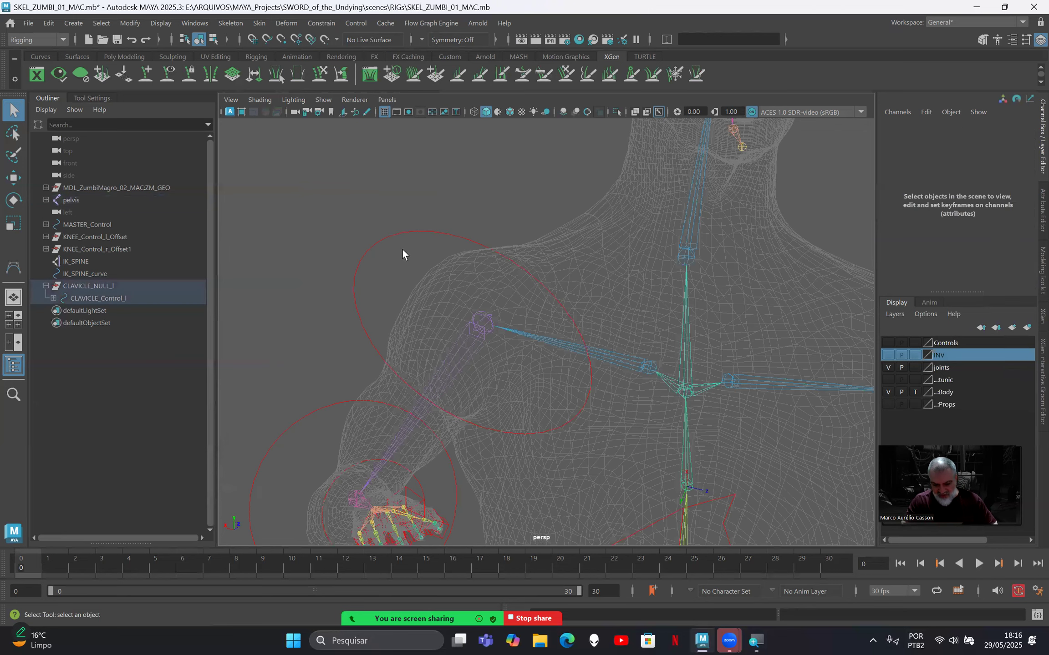
click(478, 333)
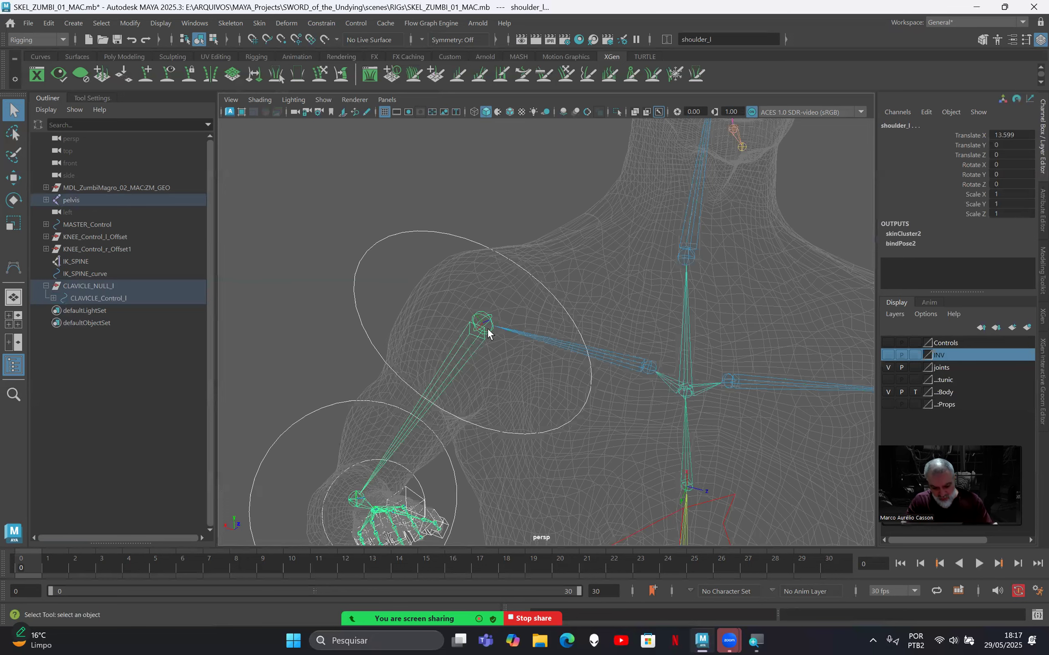
alt+middle_drag(351, 387, 544, 221)
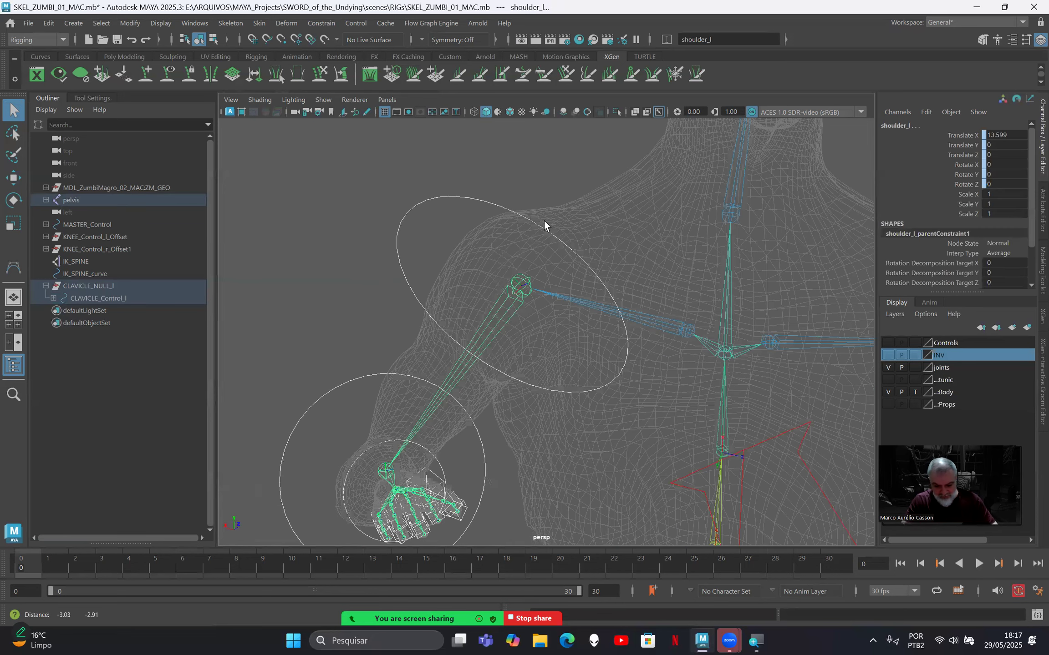
Parent-constrain the elbow_l joint to ELBOW_Control_l.
alt+middle_drag(432, 388, 884, 346)
alt+middle_drag(633, 371, 525, 323)
click(544, 348)
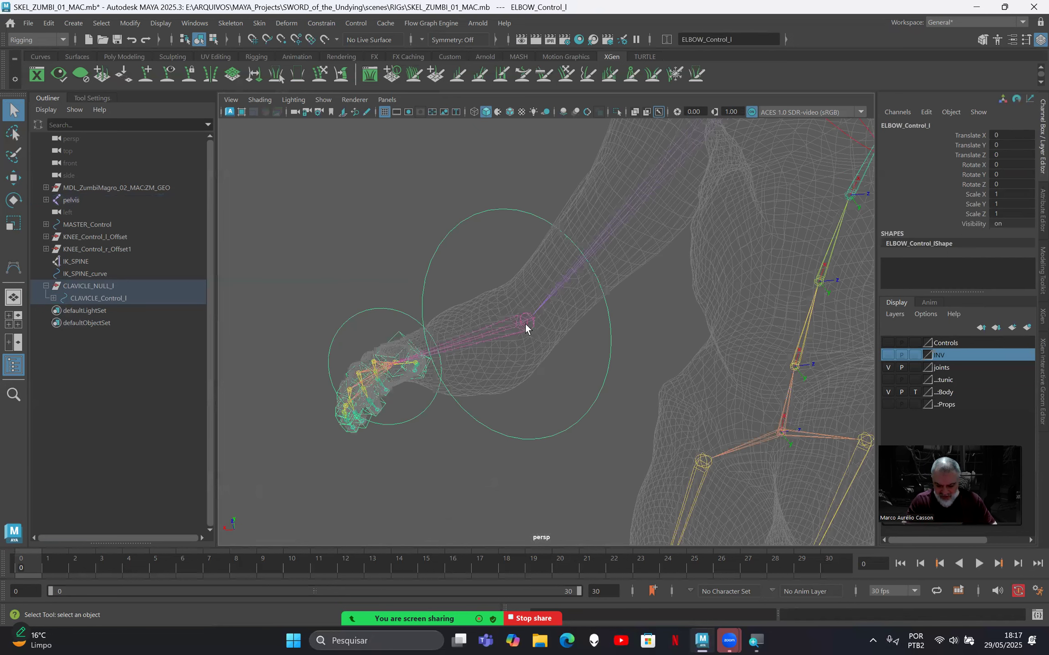
shift+click(490, 331)
key(g)
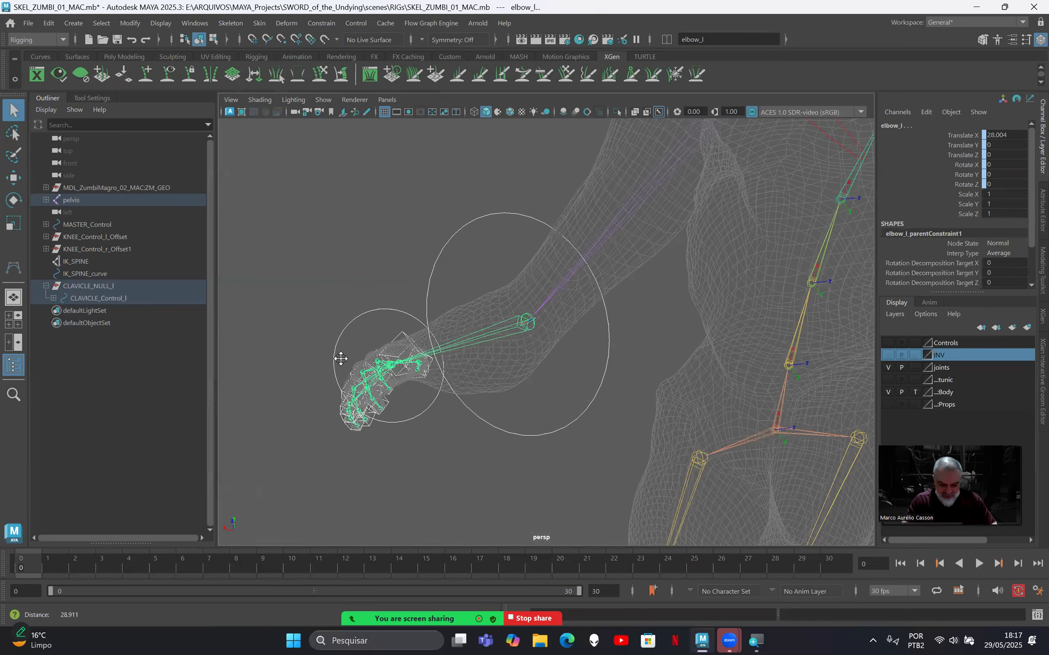
Parent-constrain the wrist_l joint to WRIST_Control_l.
alt+drag(339, 358, 484, 316)
alt+middle_drag(484, 317, 481, 316)
drag(470, 319, 600, 385)
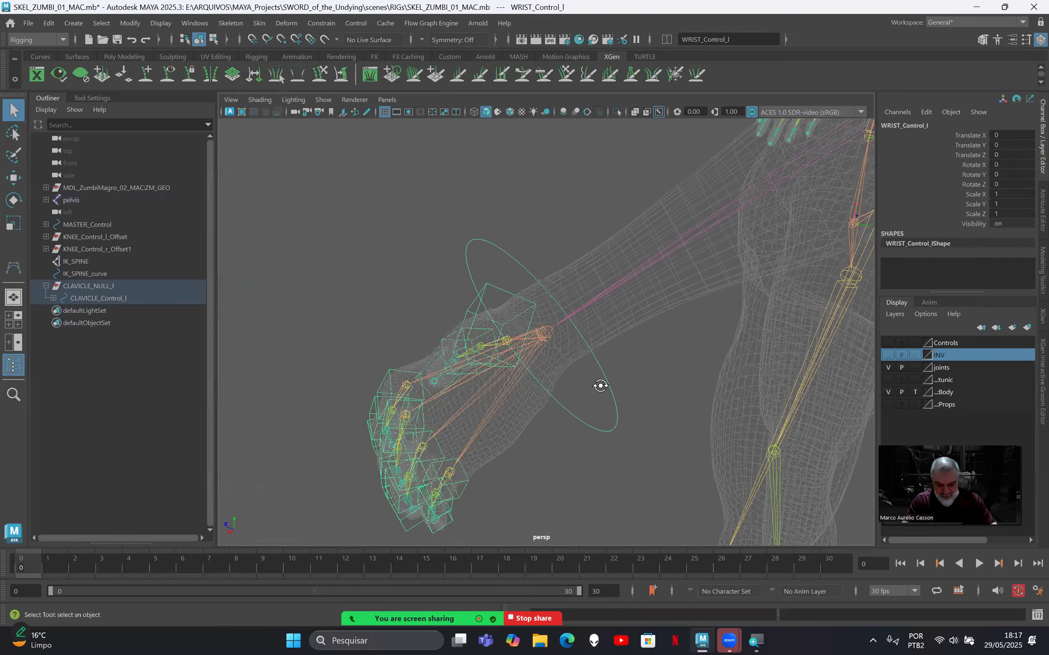
alt+drag(556, 330, 564, 361)
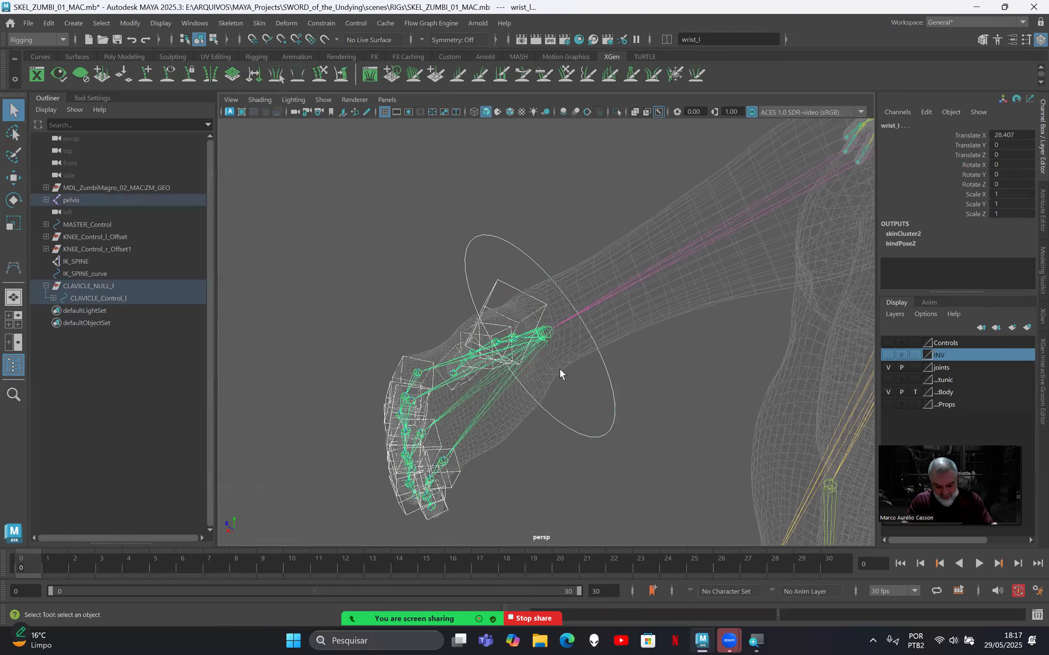
Parent-constrain the pinky_l_6 joint at the base of the left little finger to its box control.
alt+drag(487, 438, 478, 390)
alt+middle_drag(477, 390, 438, 218)
alt+middle_drag(461, 349, 506, 406)
alt+right_drag(506, 406, 516, 381)
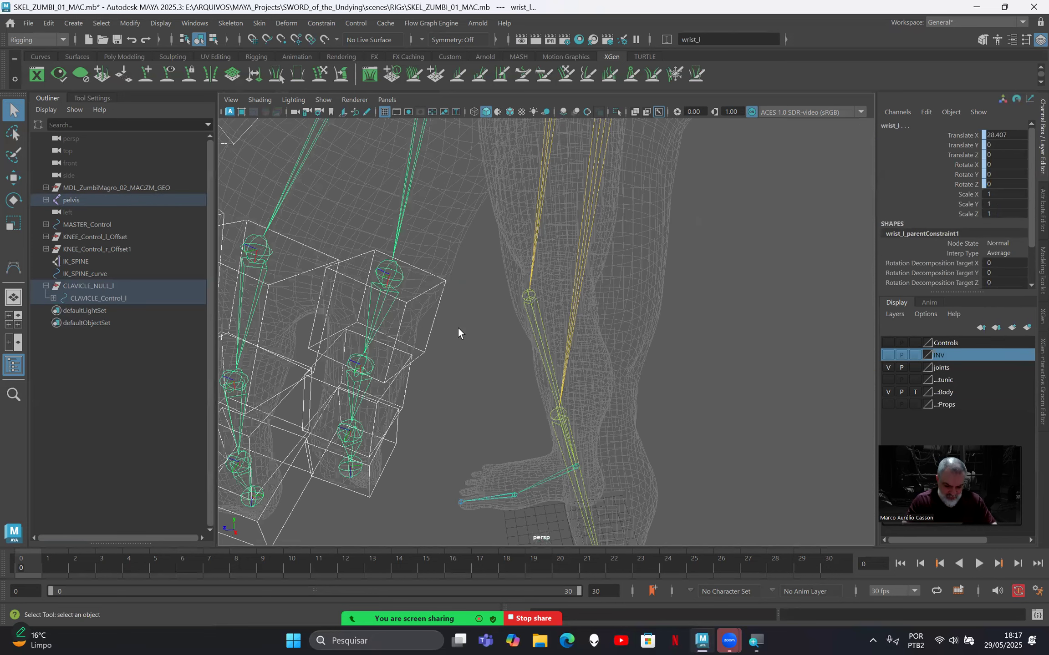
shift+click(399, 272)
key(g)
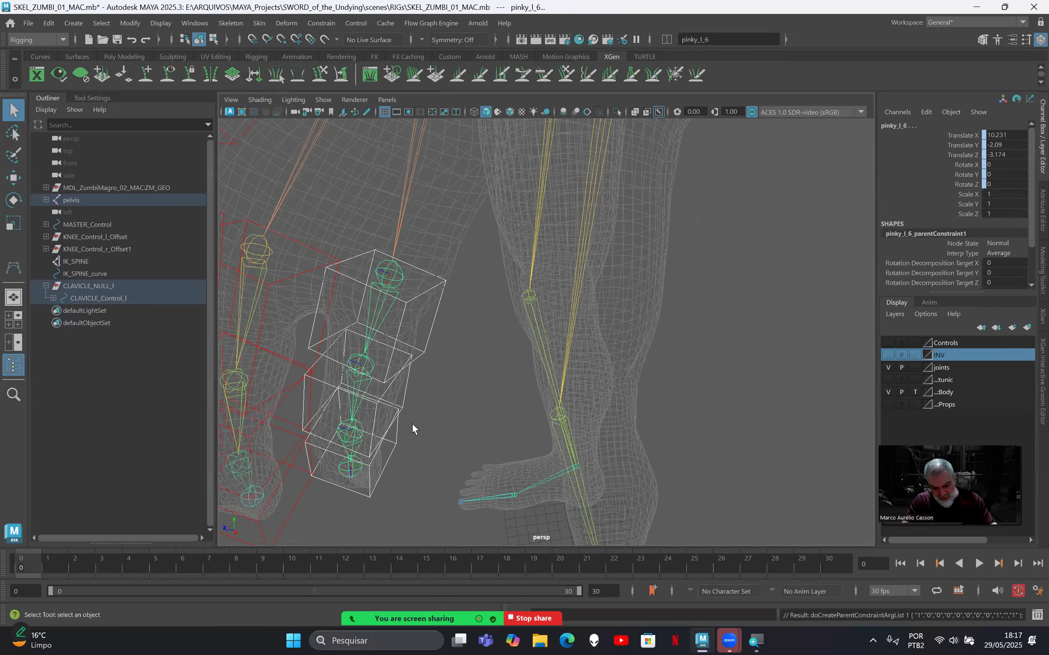
Parent-constrain the pinky_l_2 joint to PINKY_Middle_Control.
click(399, 392)
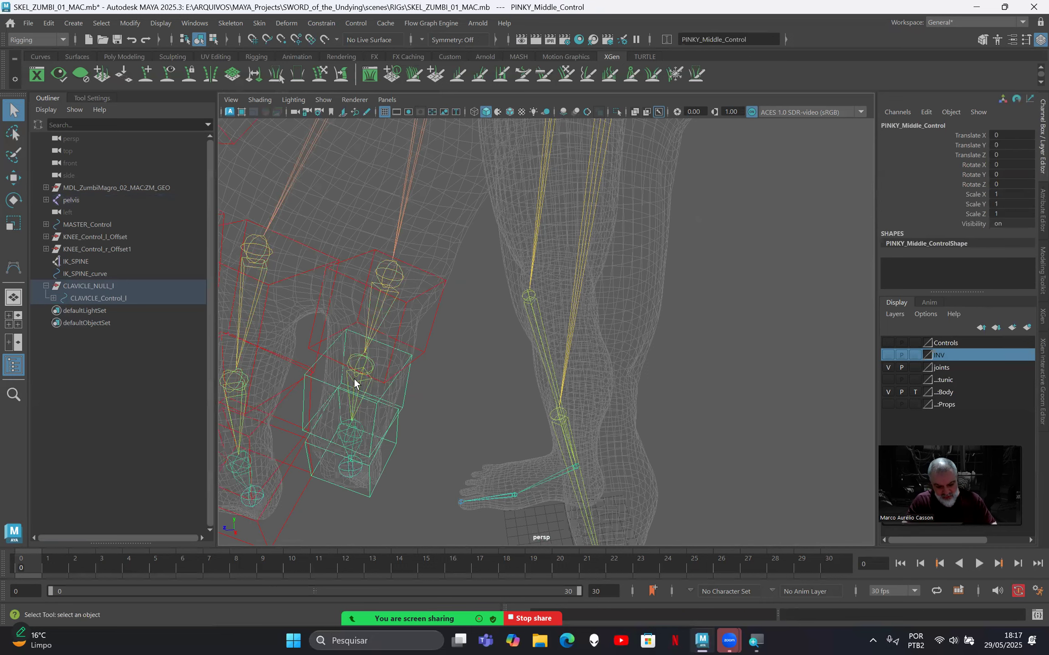
shift+click(355, 409)
alt+drag(354, 409, 363, 397)
key(g)
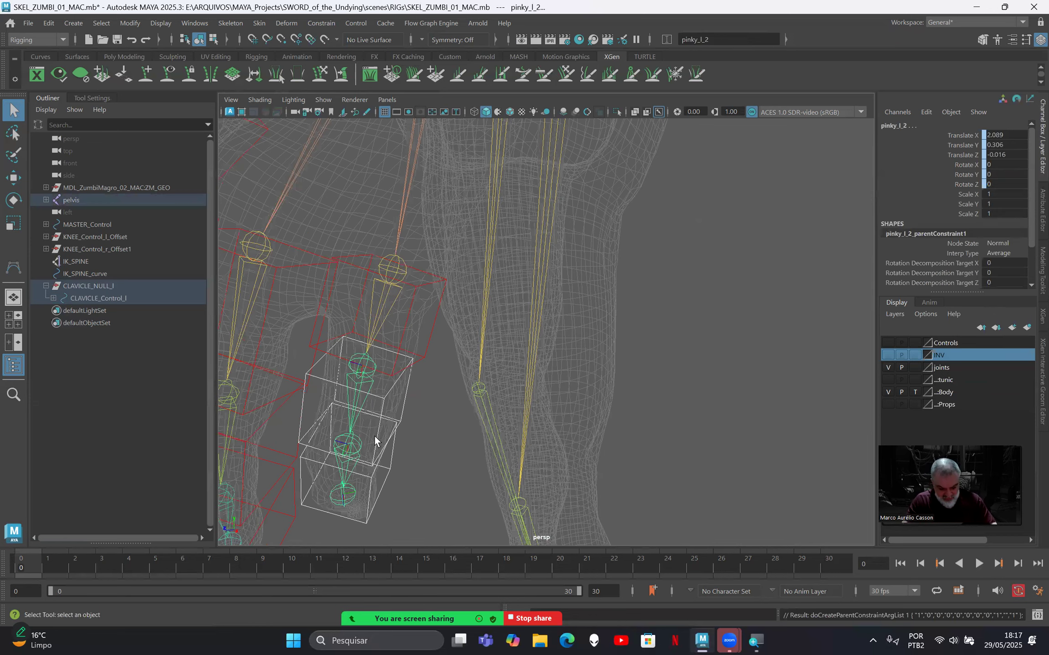
Parent-constrain the pinky_l_3 joint to PINKY_Tip_Control.
alt+drag(489, 448, 447, 377)
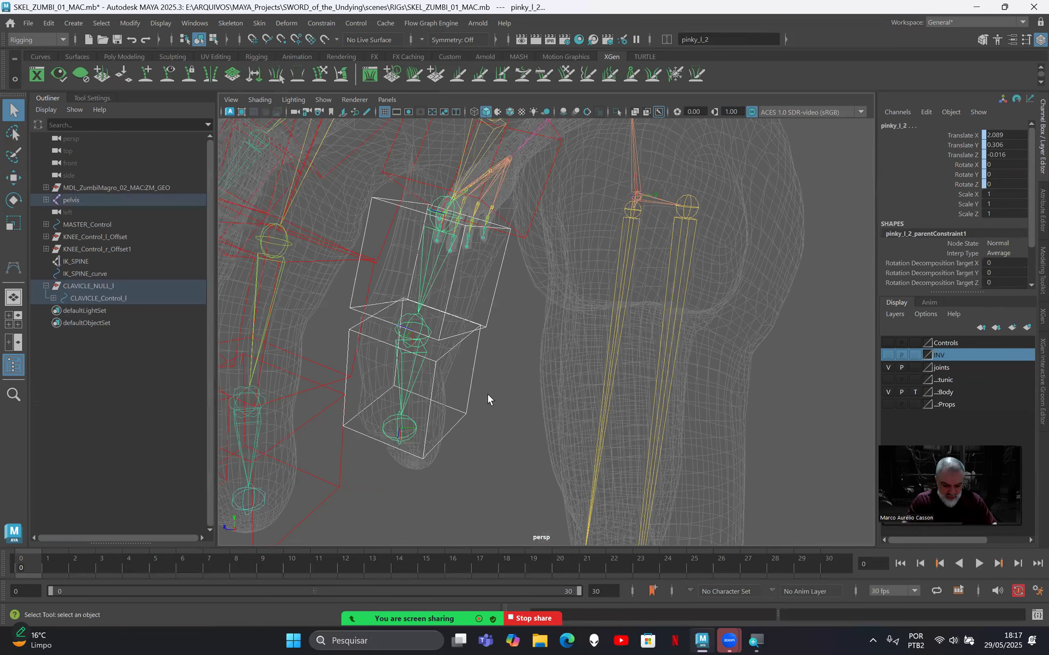
click(417, 375)
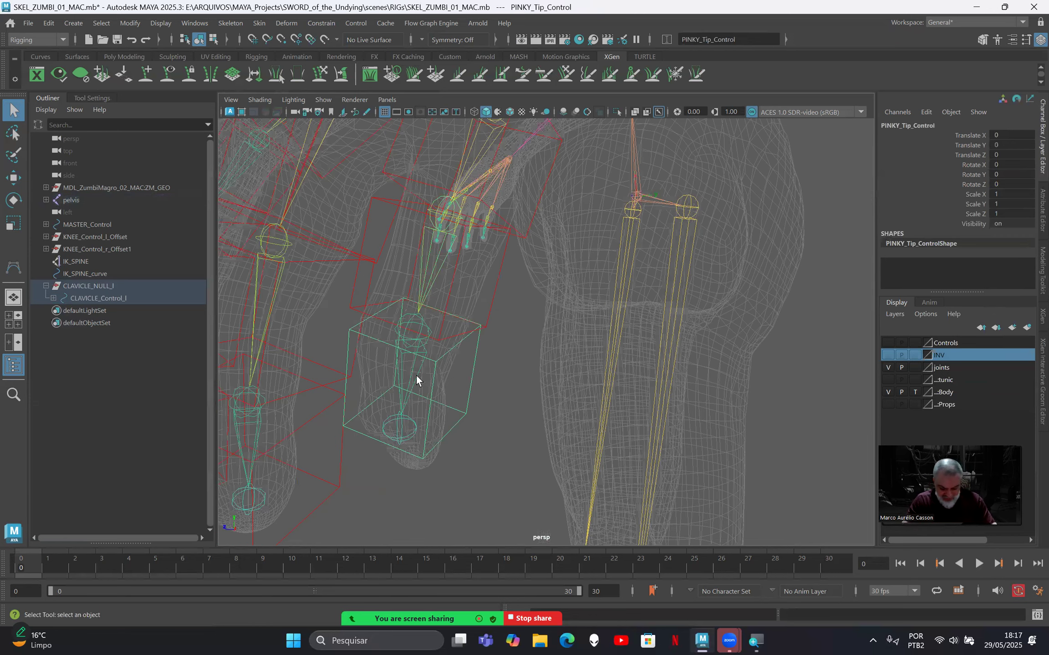
shift+click(416, 375)
key(g)
Parent-constrain the ring_l_2 joint to RING_Middle_Control.
scroll(471, 240, down, 1)
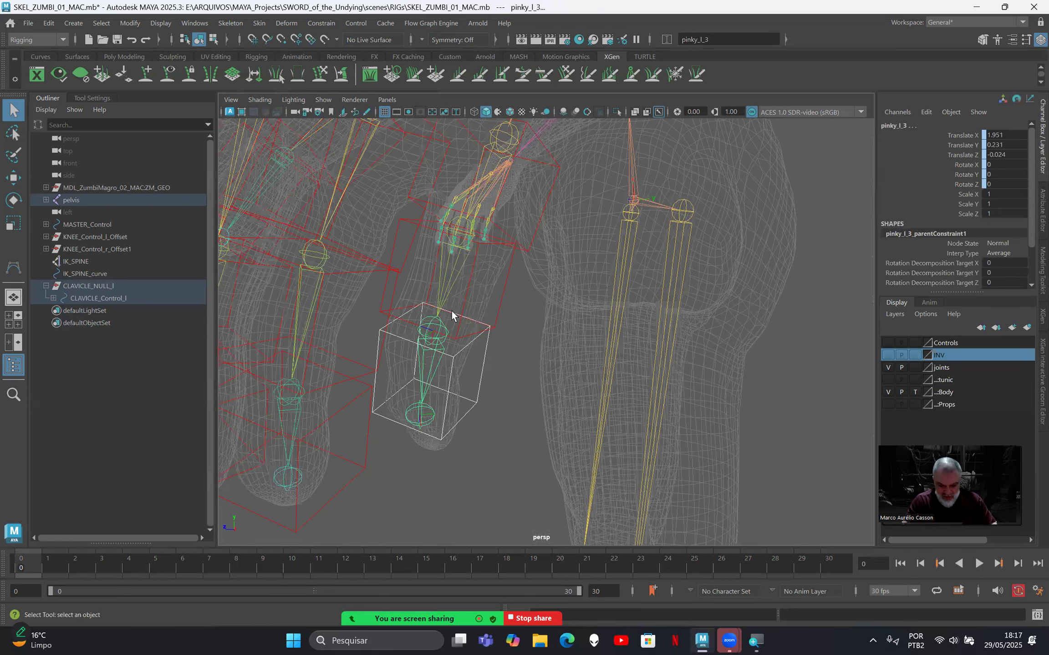
scroll(466, 294, down, 2)
click(442, 440)
alt+drag(439, 439, 453, 452)
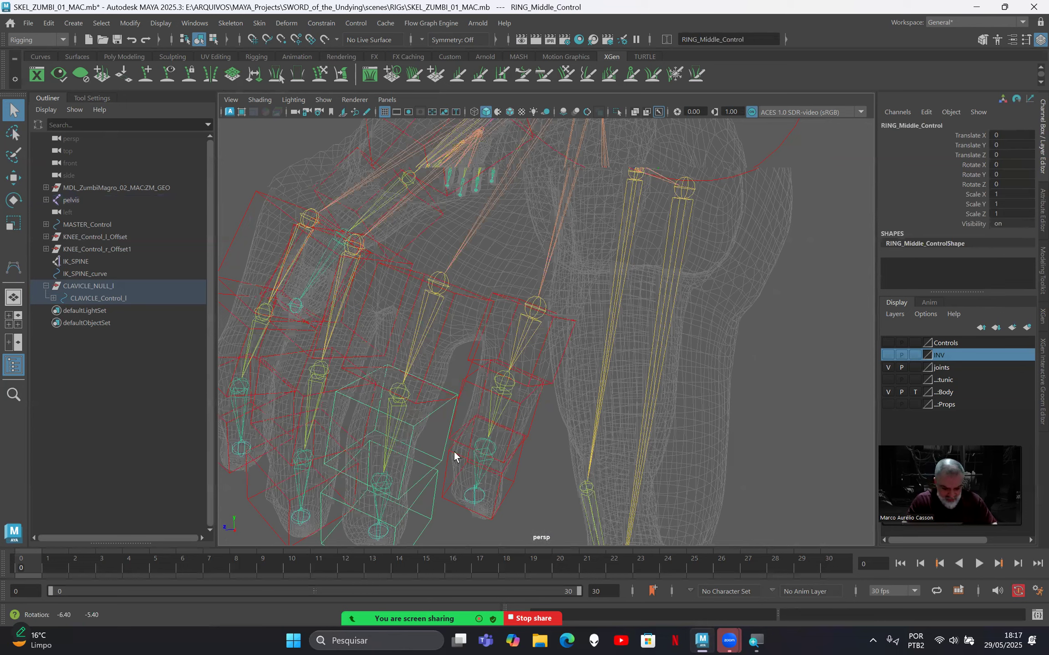
scroll(426, 383, up, 3)
shift+click(427, 383)
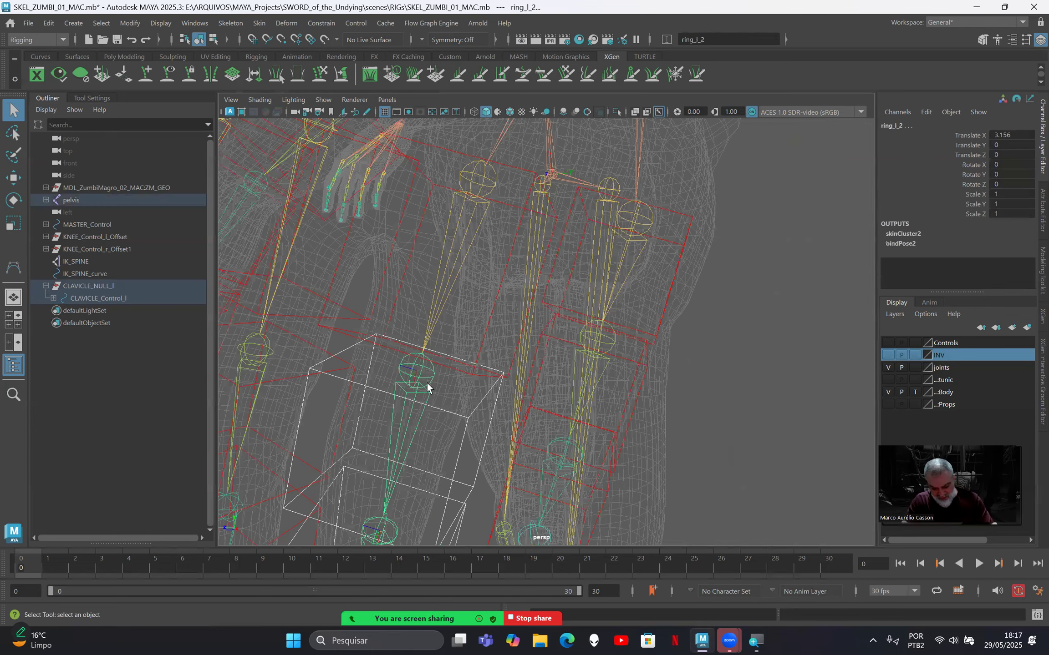
key(g)
Parent-constrain the ring_l_3 joint to RING_Tip_Control.
alt+middle_drag(425, 442, 503, 362)
alt+drag(537, 497, 529, 444)
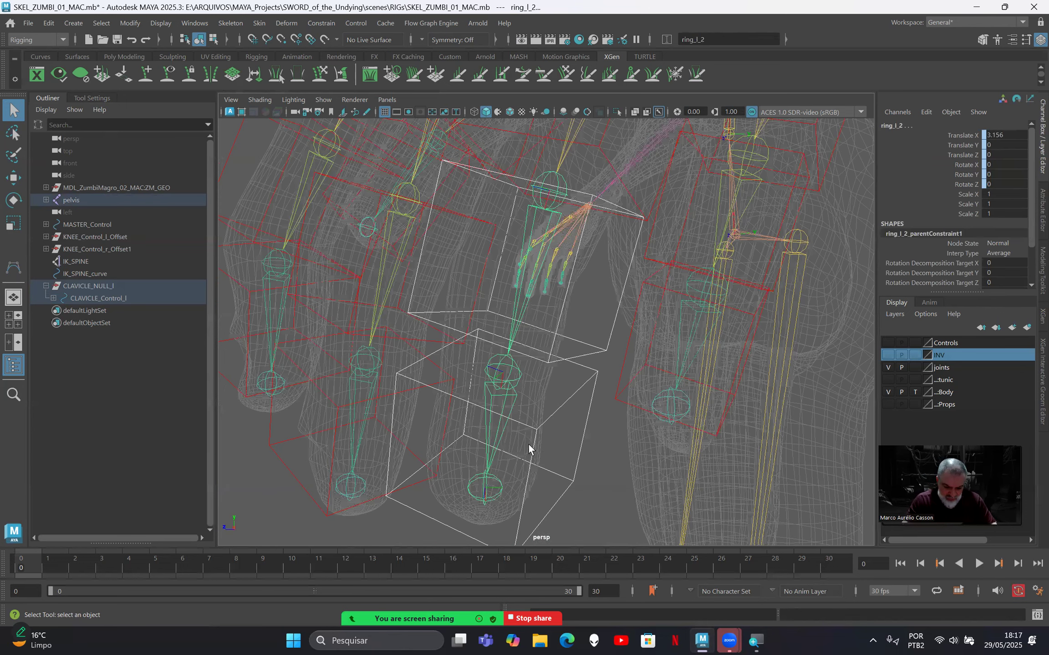
click(515, 373)
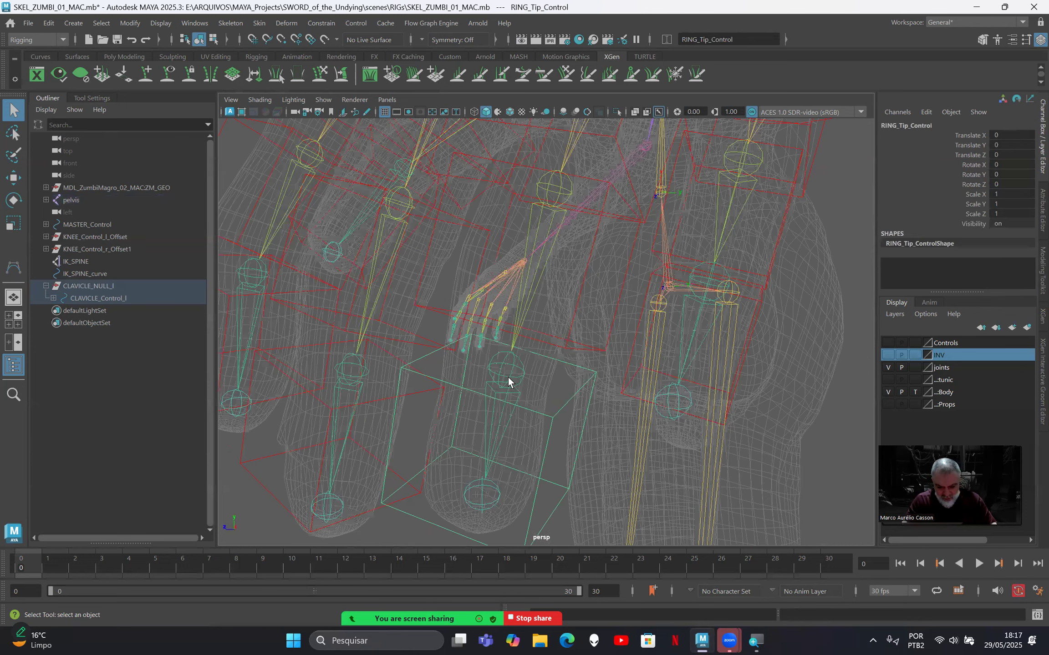
shift+click(502, 384)
key(g)
Parent-constrain the mid_l_1 joint at the base of the left middle finger to its box control.
scroll(524, 375, down, 2)
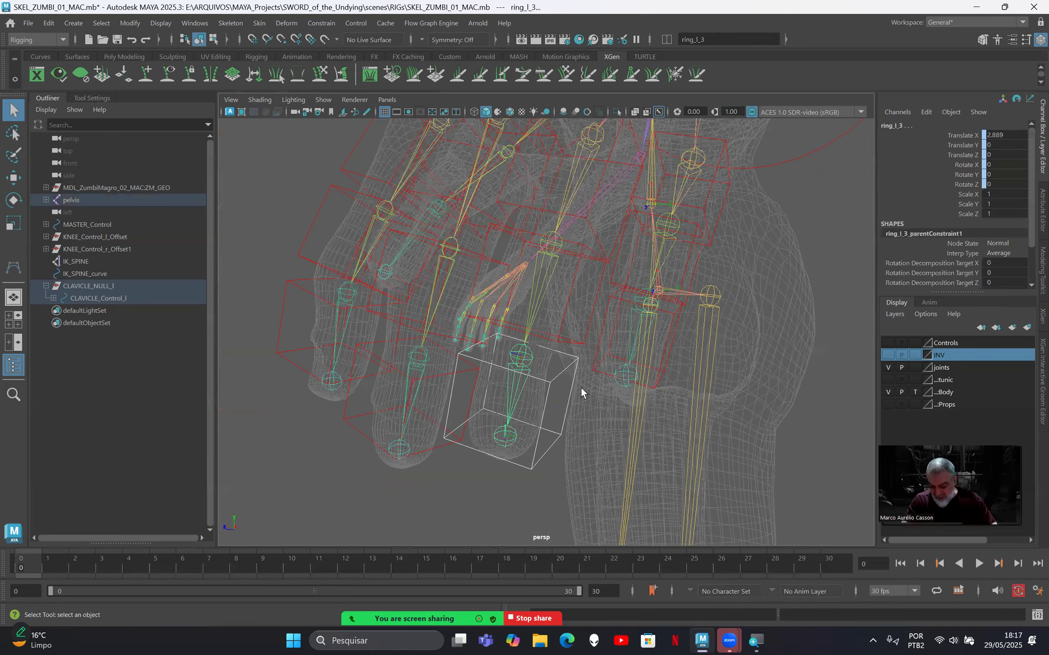
alt+drag(580, 388, 610, 415)
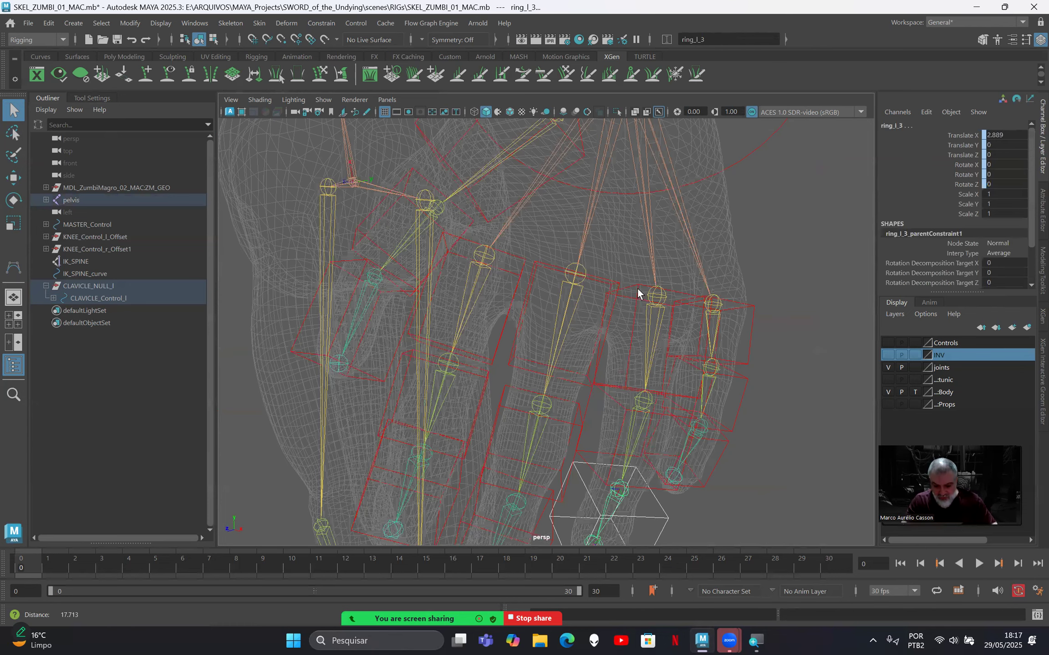
alt+drag(632, 269, 629, 243)
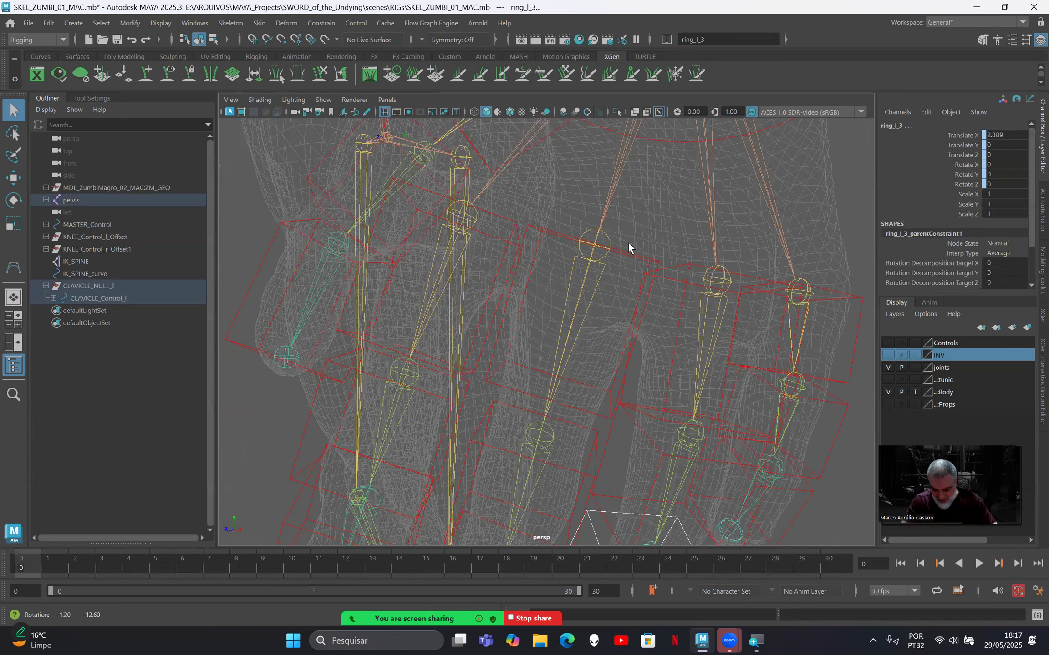
click(582, 409)
shift+click(596, 262)
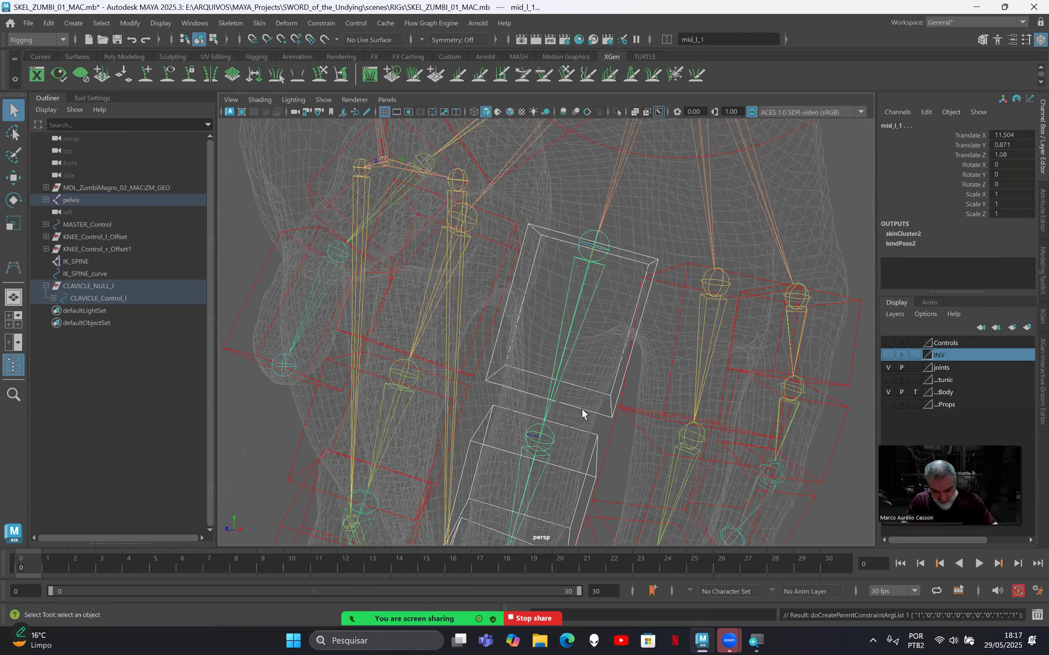
key(g)
Parent-constrain the mid_l_2 joint to MID_Middle_Control.
scroll(612, 329, up, 2)
alt+middle_drag(612, 329, 600, 264)
click(574, 285)
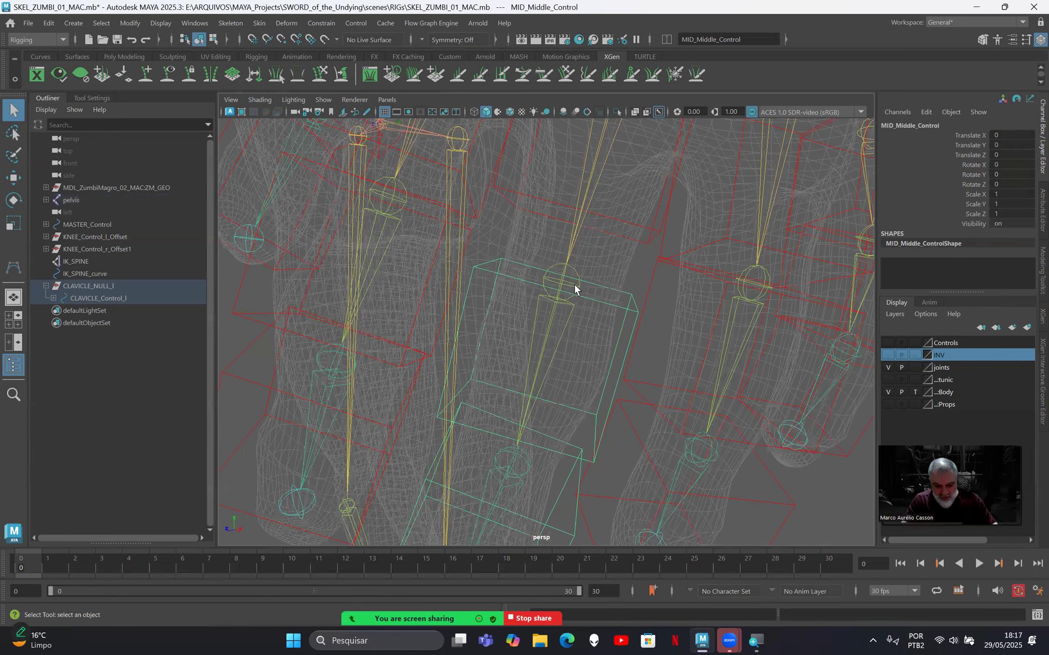
shift+click(576, 284)
key(g)
Parent-constrain the mid_l_3 joint to MID_Tip_Control.
alt+middle_drag(566, 423, 610, 286)
scroll(603, 325, up, 2)
alt+drag(621, 352, 608, 329)
click(607, 323)
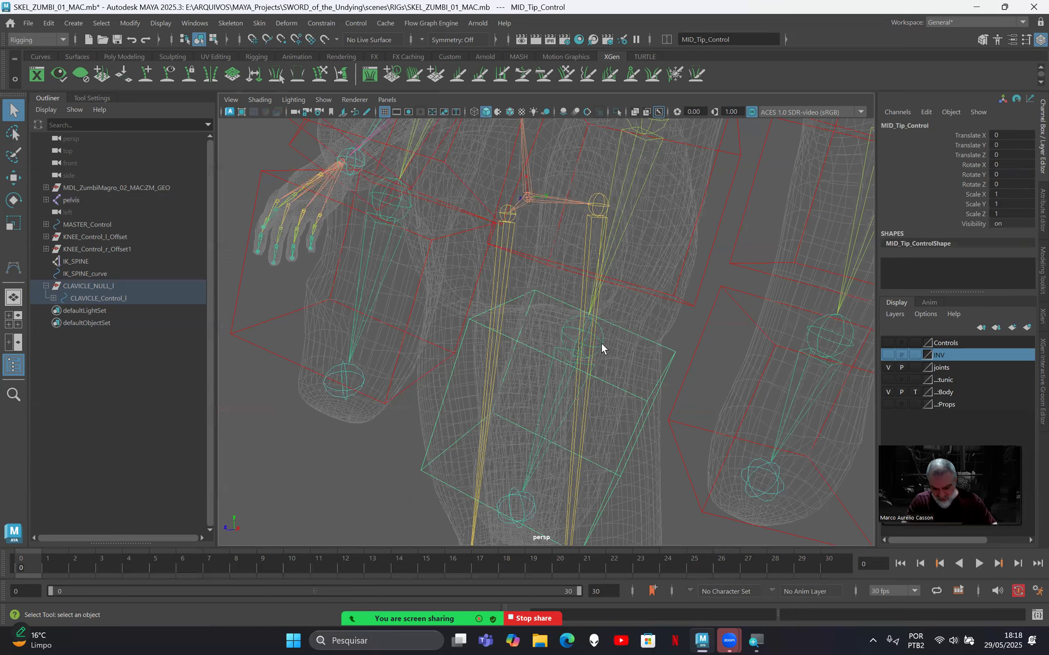
shift+click(570, 348)
key(g)
Parent-constrain the ind_l_3 joint to the box control at the tip of the left index finger.
alt+right_drag(570, 348, 493, 339)
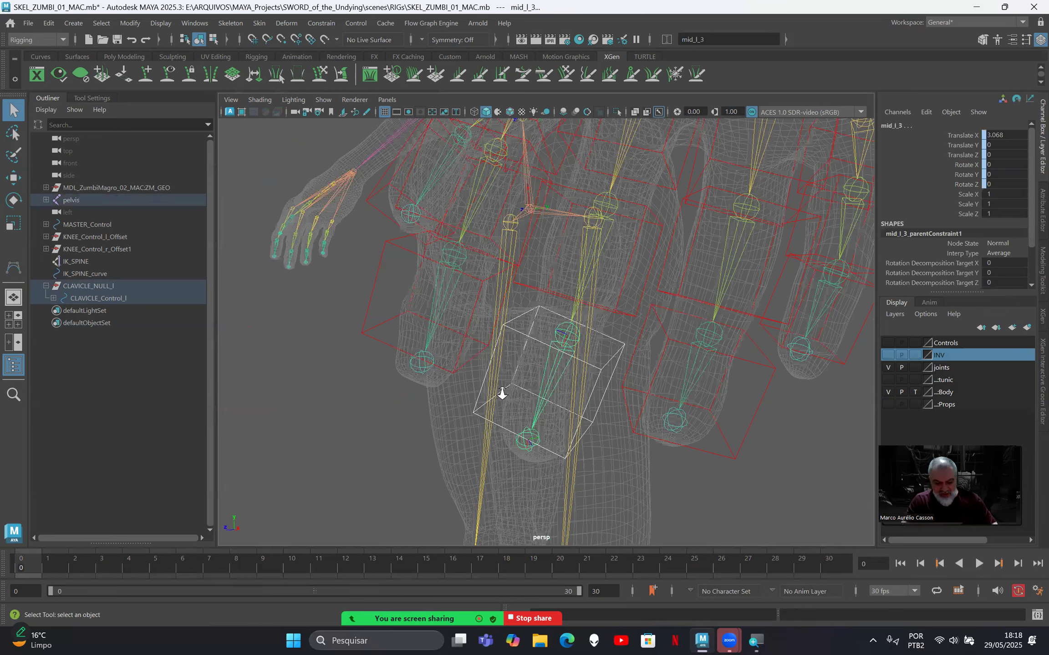
alt+drag(526, 353, 493, 334)
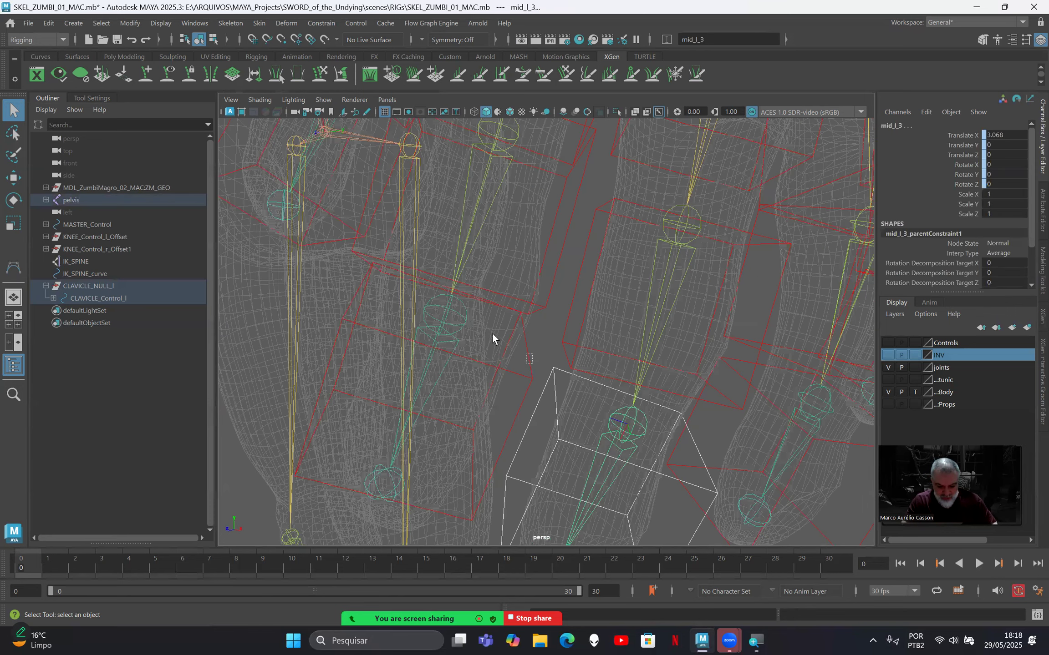
shift+click(461, 323)
key(g)
Parent-constrain the ind_l_2 joint to IND_Middle_Control.
alt+right_drag(578, 387, 524, 395)
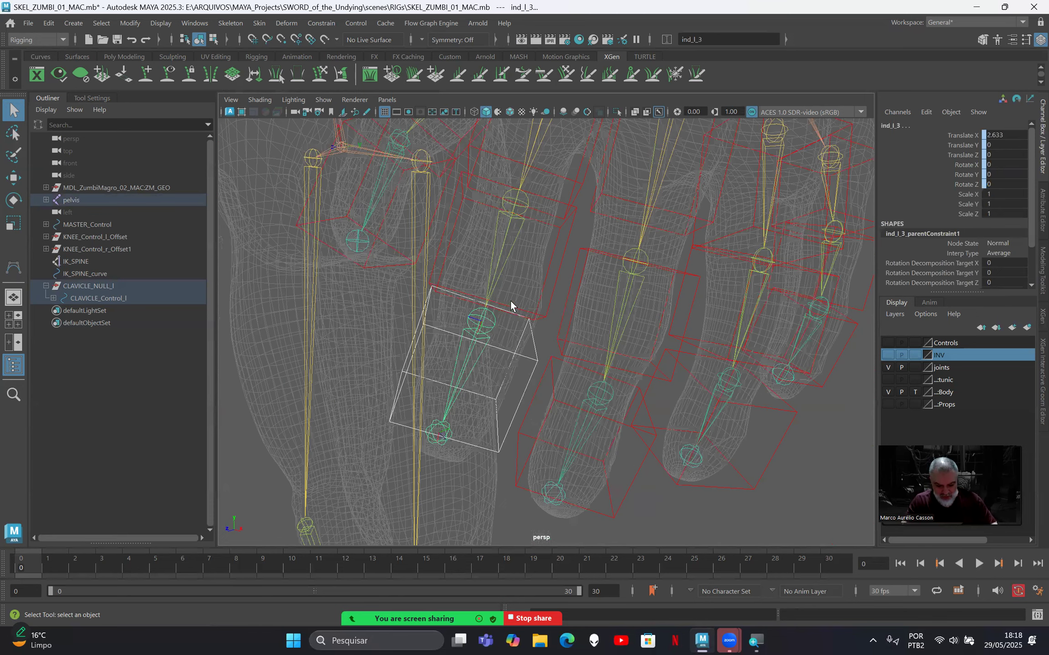
click(512, 299)
alt+middle_drag(512, 299, 506, 372)
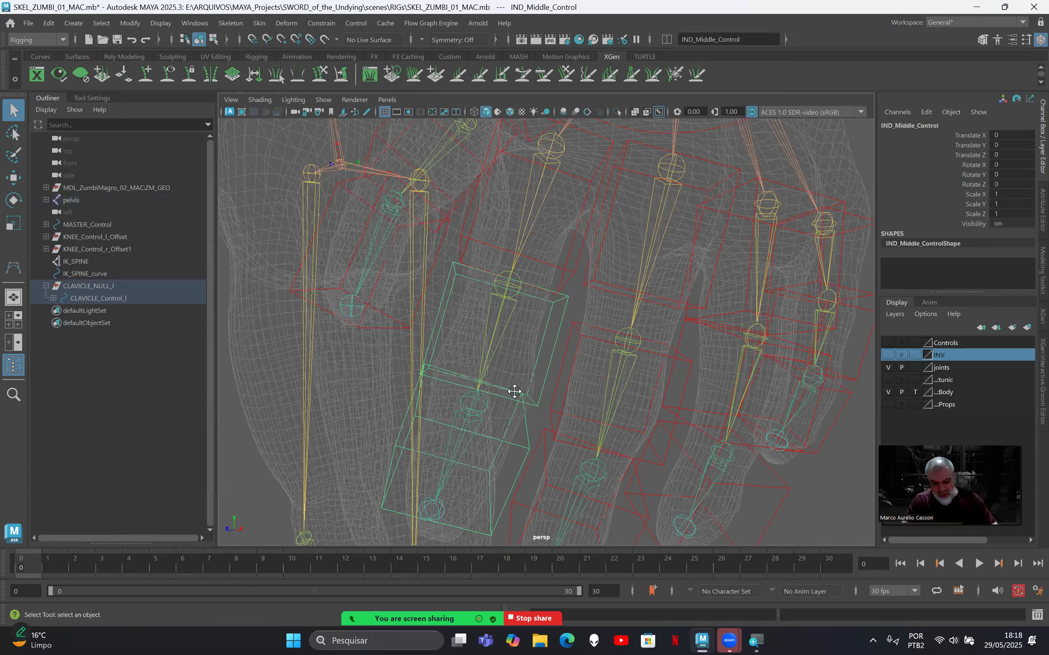
shift+click(496, 319)
key(g)
Parent-constrain the ind_l_1 joint at the base of the left index finger to its box control.
alt+middle_drag(578, 209, 532, 342)
drag(535, 340, 547, 355)
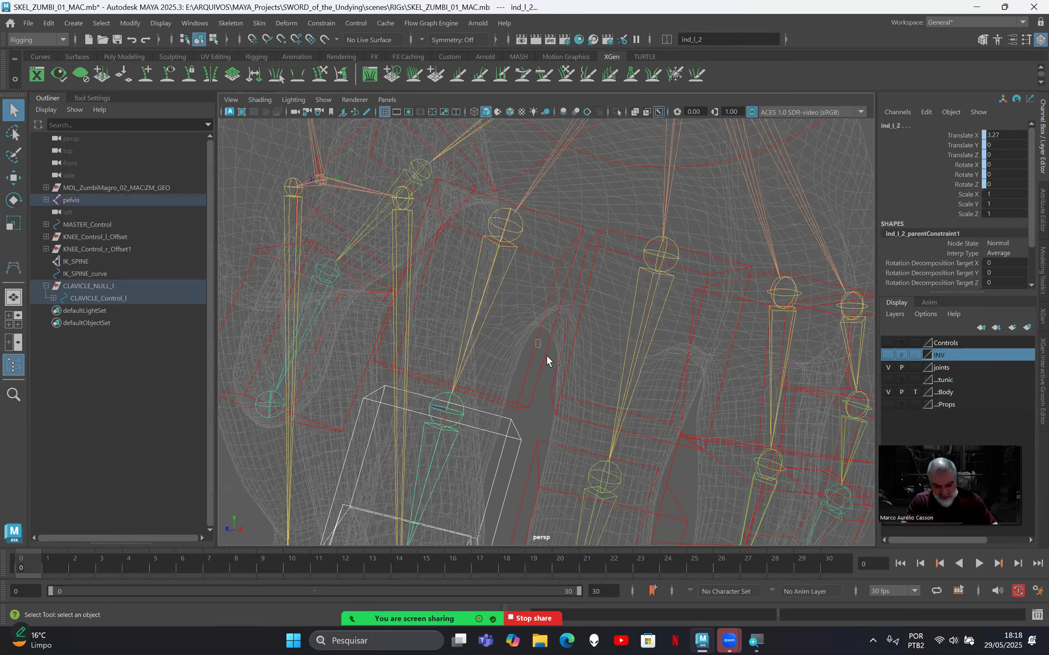
click(512, 253)
shift+click(498, 266)
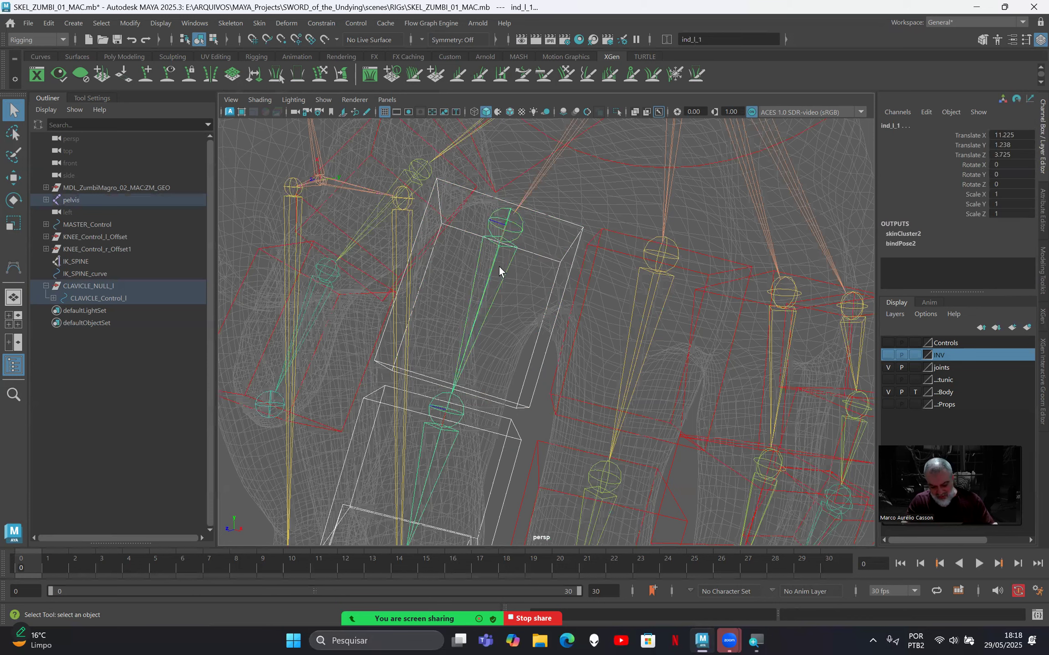
key(g)
Parent-constrain the thumb_l_5 joint at the base of the left thumb to its box control.
scroll(502, 284, down, 1)
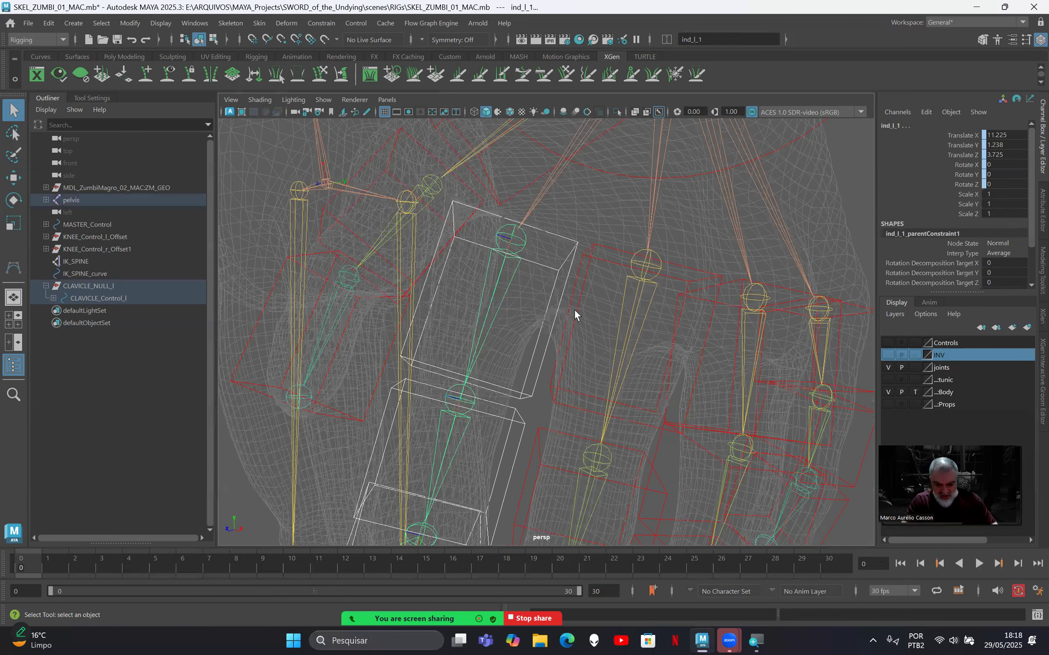
alt+drag(478, 314, 432, 237)
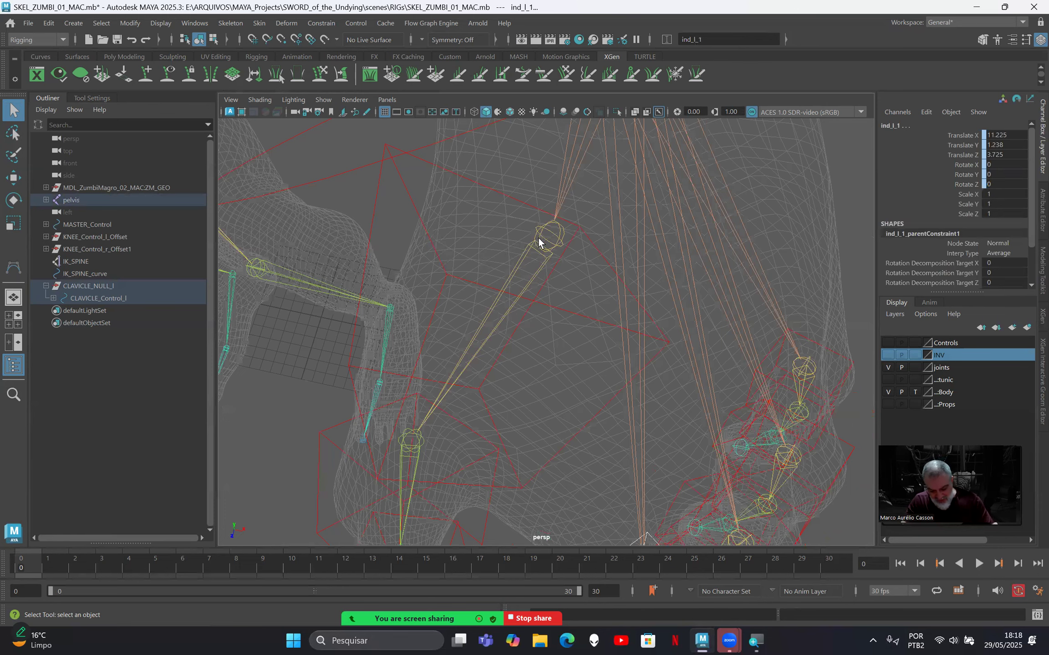
click(504, 292)
shift+click(456, 367)
key(g)
Parent-constrain the thumb_l_2 joint to the left thumb's middle box control.
scroll(454, 367, down, 2)
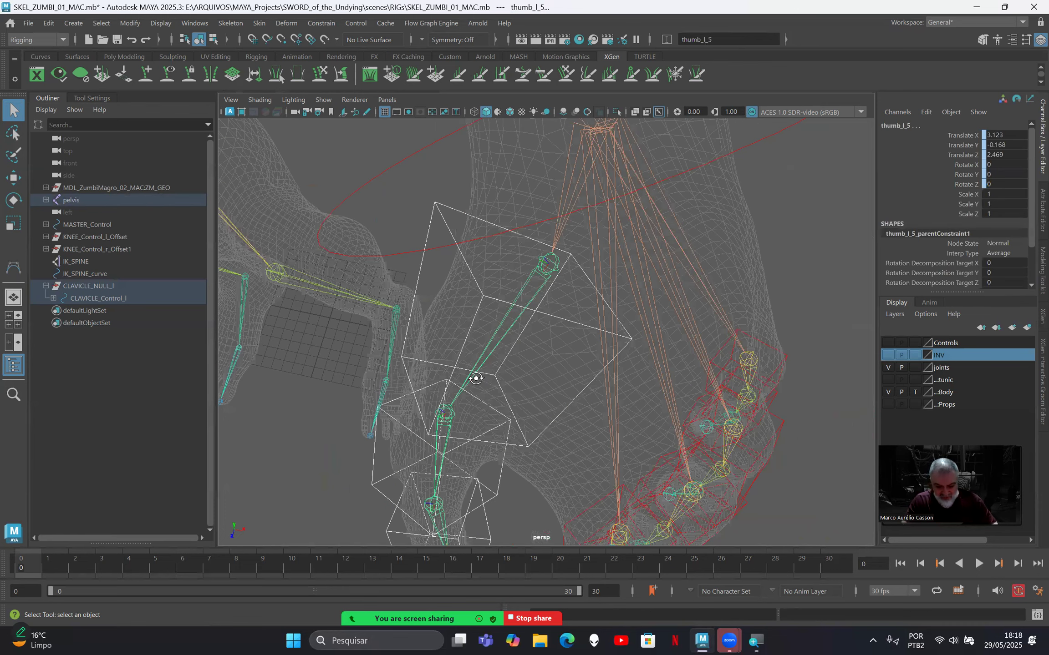
alt+middle_drag(475, 376, 468, 292)
scroll(467, 292, up, 4)
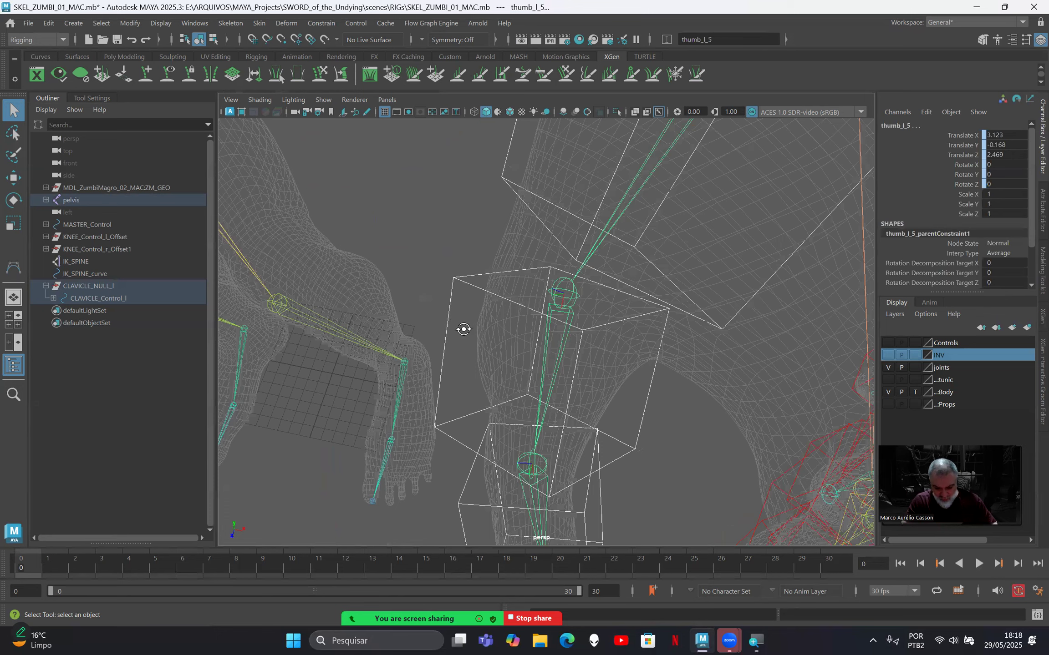
alt+drag(465, 327, 470, 291)
click(575, 329)
shift+click(576, 327)
alt+drag(494, 341, 497, 344)
alt+drag(487, 299, 486, 315)
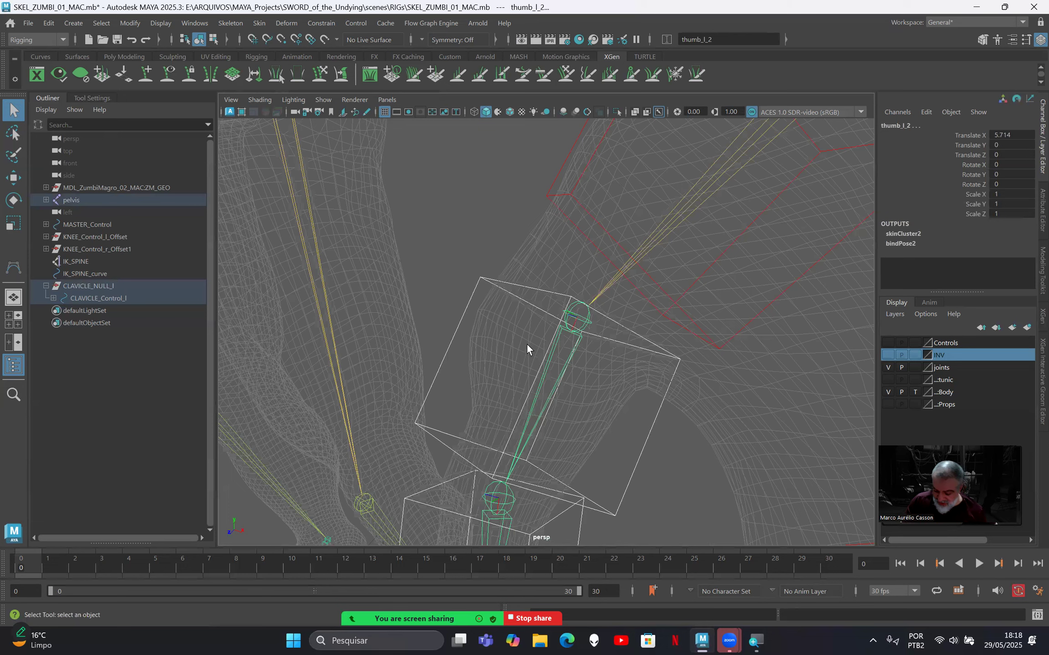
key(g)
Parent-constrain the thumb_l_3 joint to the box control at the tip of the left thumb.
alt+middle_drag(514, 437, 573, 282)
alt+drag(618, 319, 631, 328)
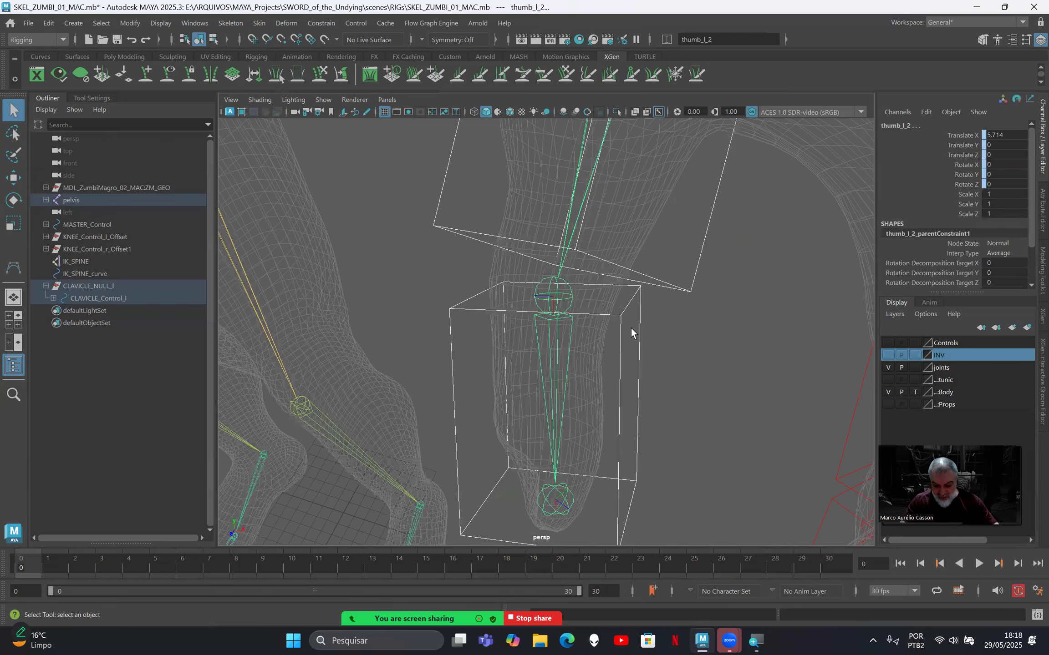
click(572, 299)
shift+click(570, 301)
key(g)
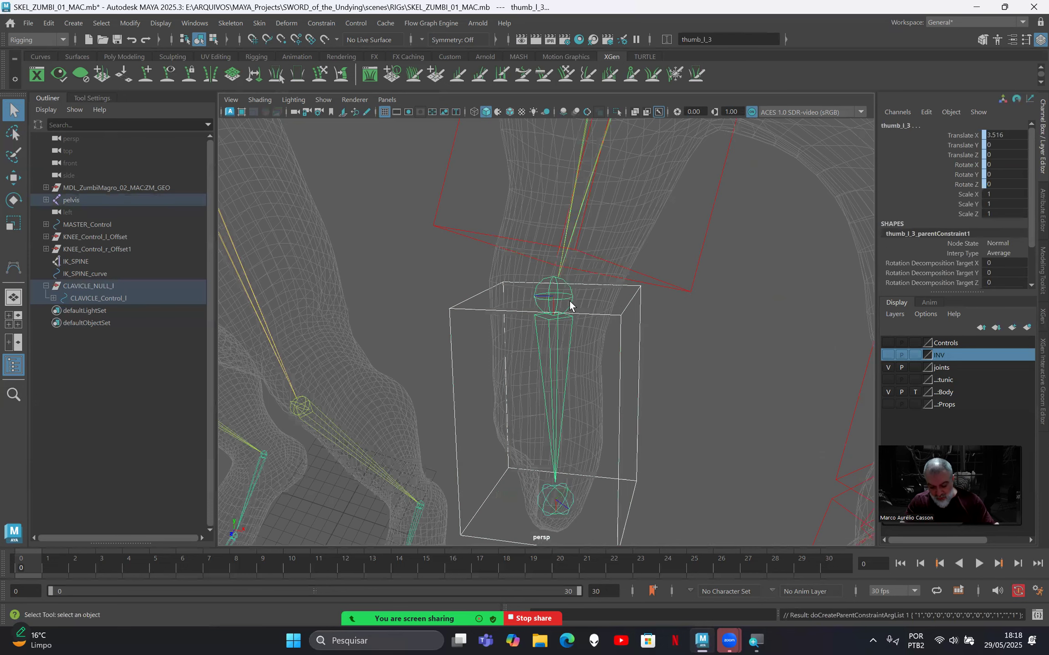
scroll(627, 352, down, 3)
scroll(627, 351, down, 1)
scroll(660, 346, down, 5)
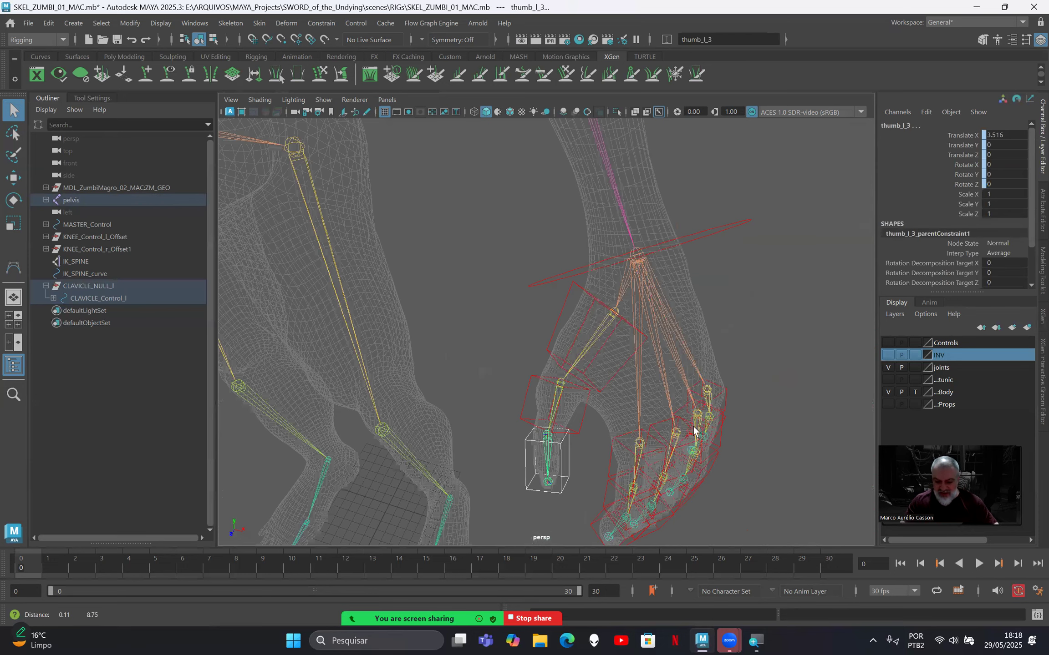
Test-rotate CLAVICLE_Control_l about its Z axis and undo the rotation.
scroll(537, 346, down, 5)
alt+middle_drag(536, 346, 682, 474)
alt+drag(569, 320, 586, 209)
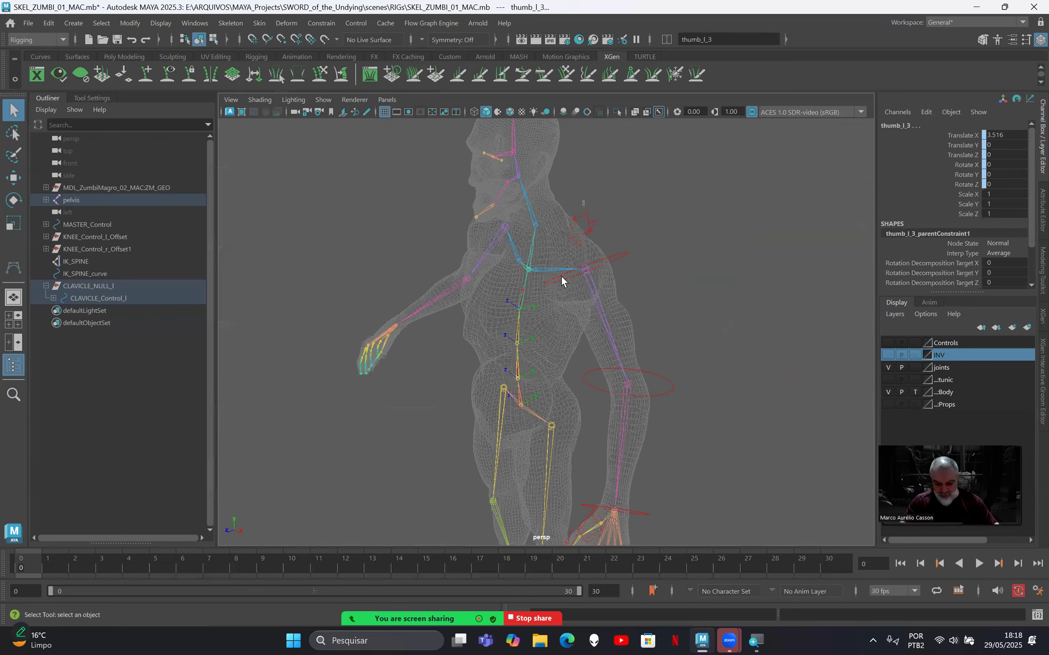
alt+drag(561, 277, 595, 272)
click(595, 272)
key(e)
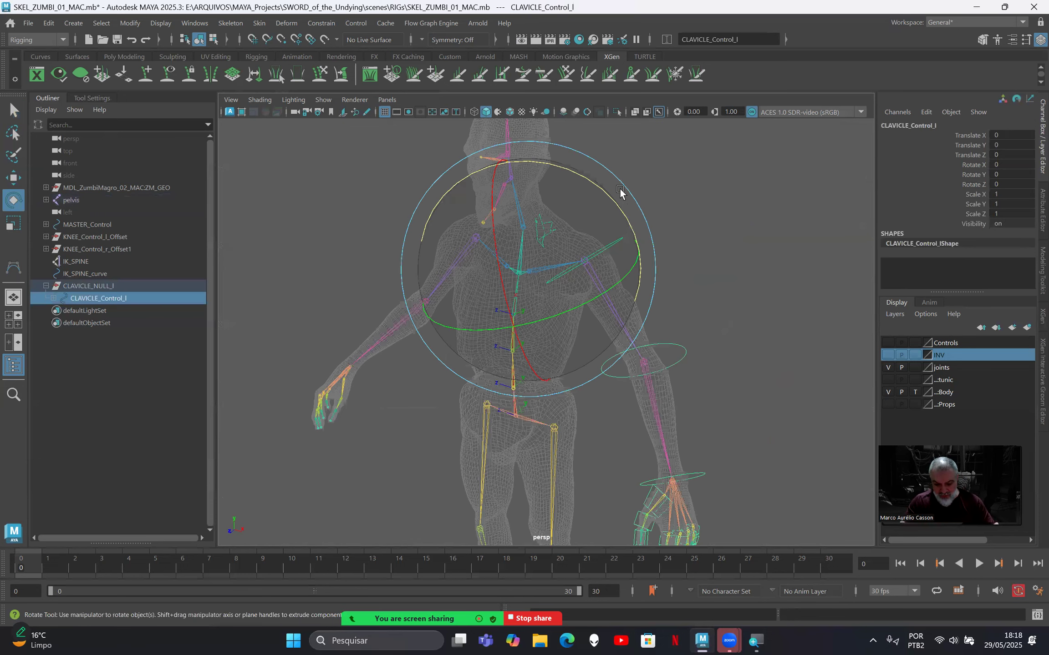
drag(620, 192, 599, 178)
key(ctrl+z)
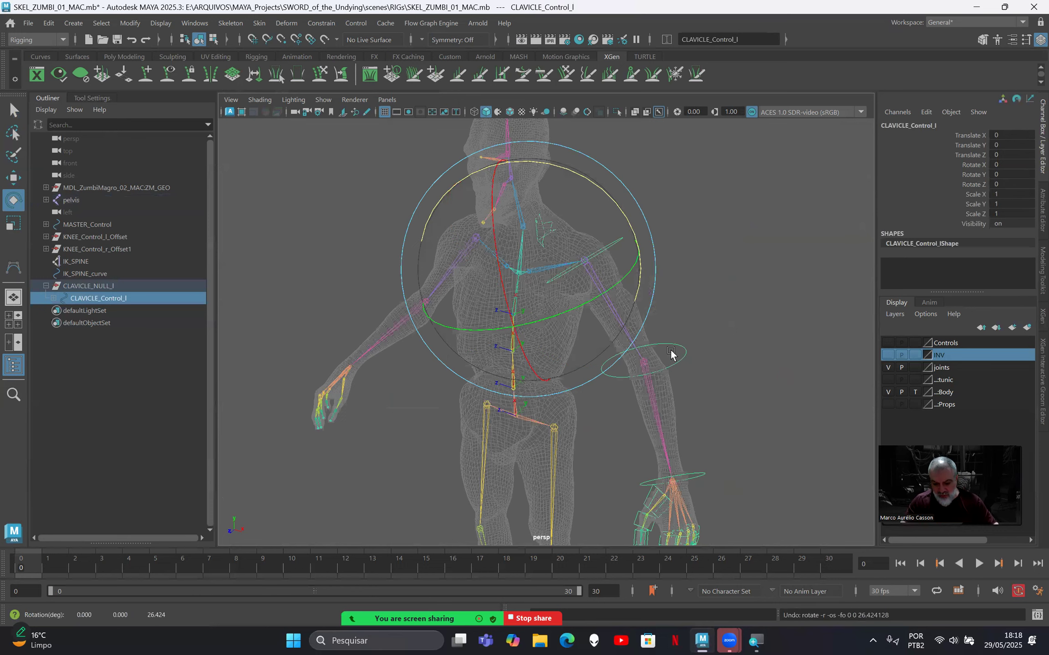
Test-rotate the left elbow control and undo the rotation.
click(671, 353)
drag(610, 470, 786, 428)
key(ctrl+z)
Set the joints layer to template display and test-rotate the left finger controls about Z, undoing the rotation.
click(915, 367)
alt+drag(707, 420, 751, 433)
alt+middle_drag(751, 433, 663, 398)
alt+right_drag(663, 399, 704, 451)
drag(651, 307, 745, 411)
drag(808, 289, 803, 347)
key(ctrl+z)
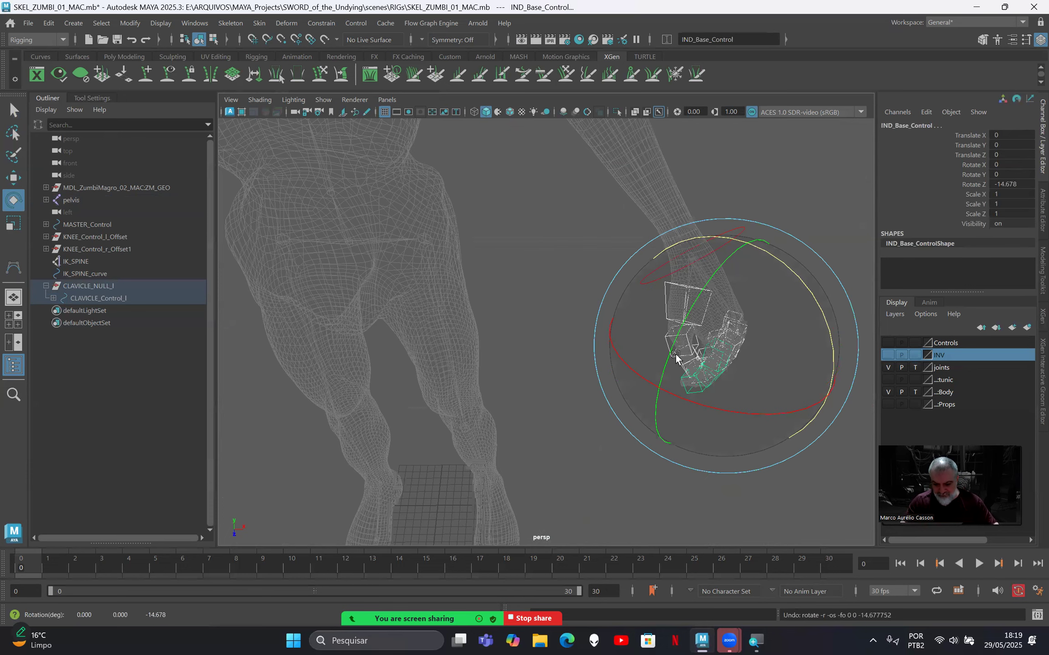
key(ctrl+z)
Select the CLAVICLE_NULL_l group and return the joints layer to normal display.
alt+right_drag(676, 355, 577, 289)
alt+middle_drag(554, 231, 647, 446)
alt+right_drag(647, 446, 603, 404)
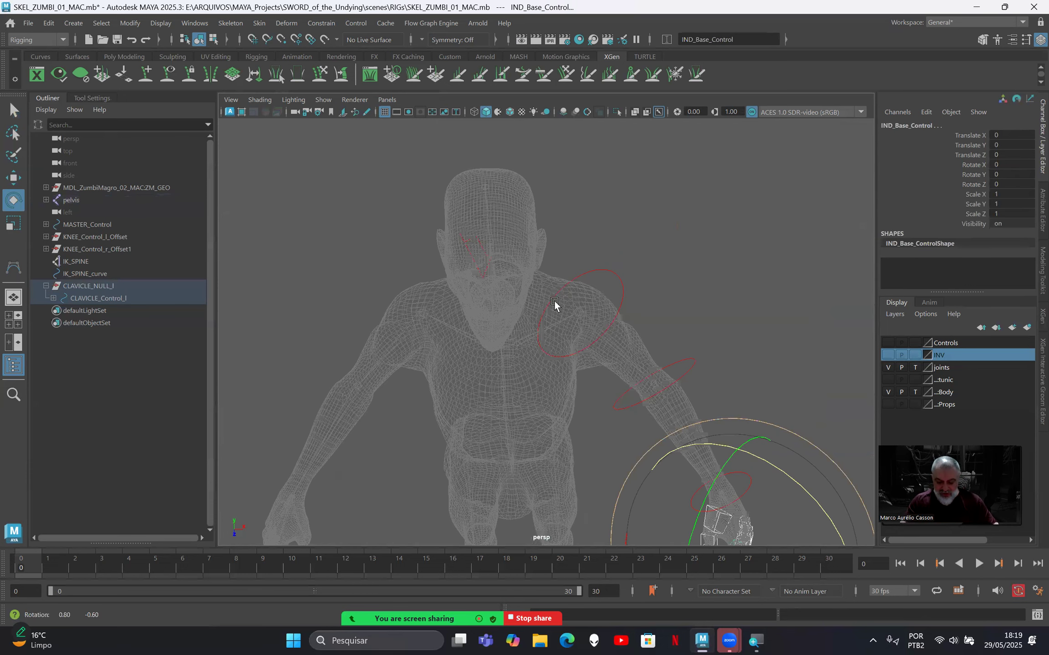
alt+drag(554, 304, 550, 295)
alt+drag(511, 345, 496, 285)
alt+drag(578, 358, 268, 333)
click(97, 287)
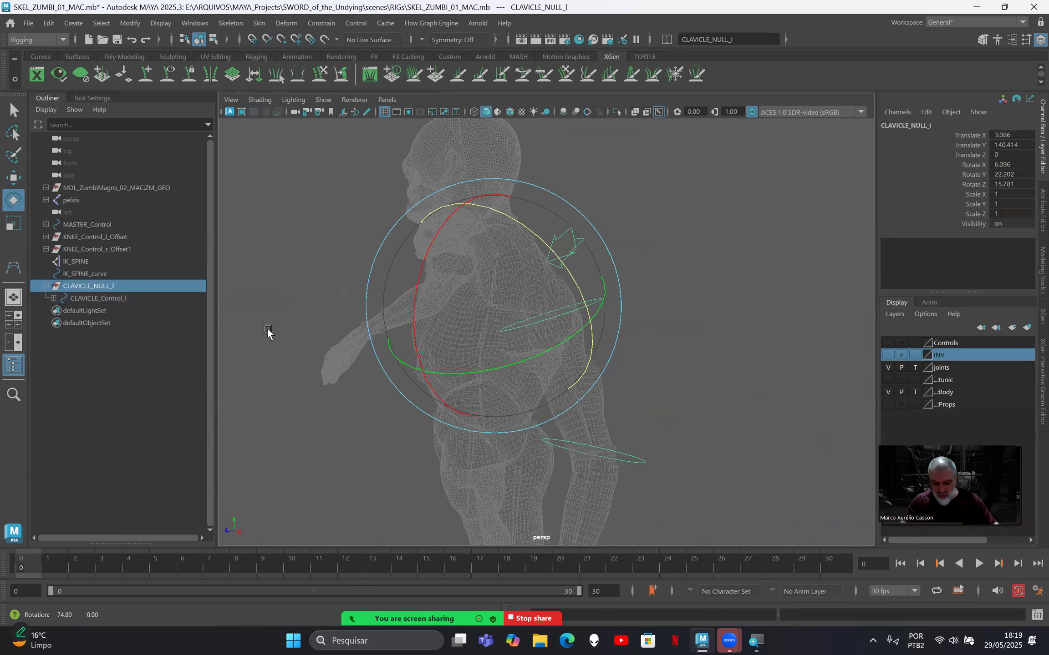
alt+drag(171, 323, 187, 323)
key(w)
alt+drag(297, 364, 561, 308)
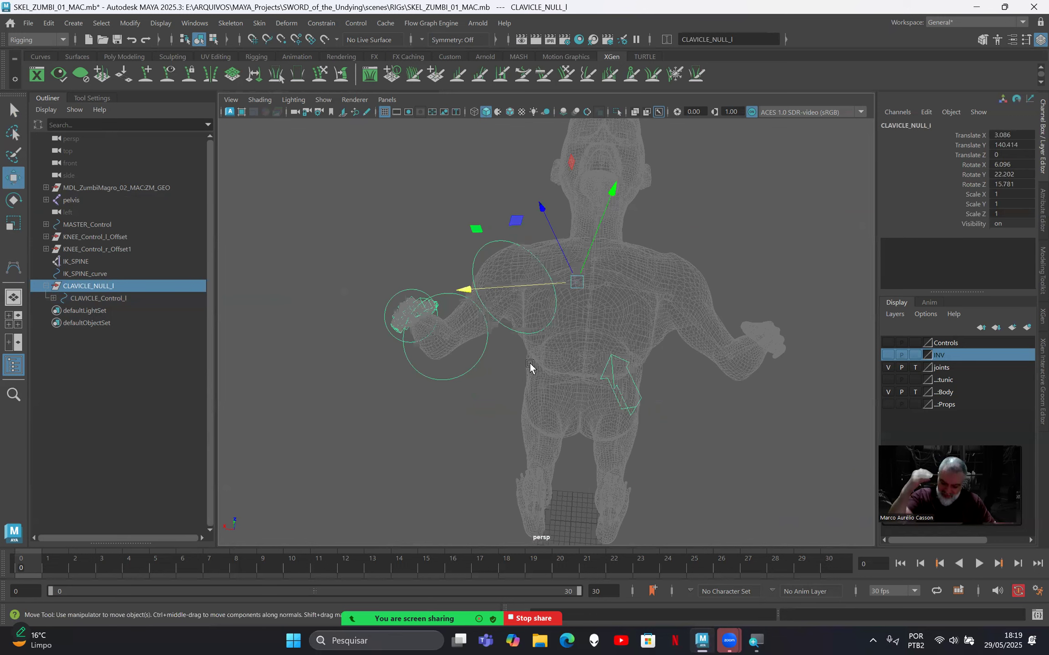
mouse_move(609, 357)
alt+mouse_down()
mouse_move(594, 346)
mouse_move(709, 362)
alt+mouse_up()
click(913, 370)
click(913, 370)
mouse_move(539, 338)
alt+mouse_down()
mouse_move(498, 331)
mouse_move(561, 390)
alt+mouse_up()
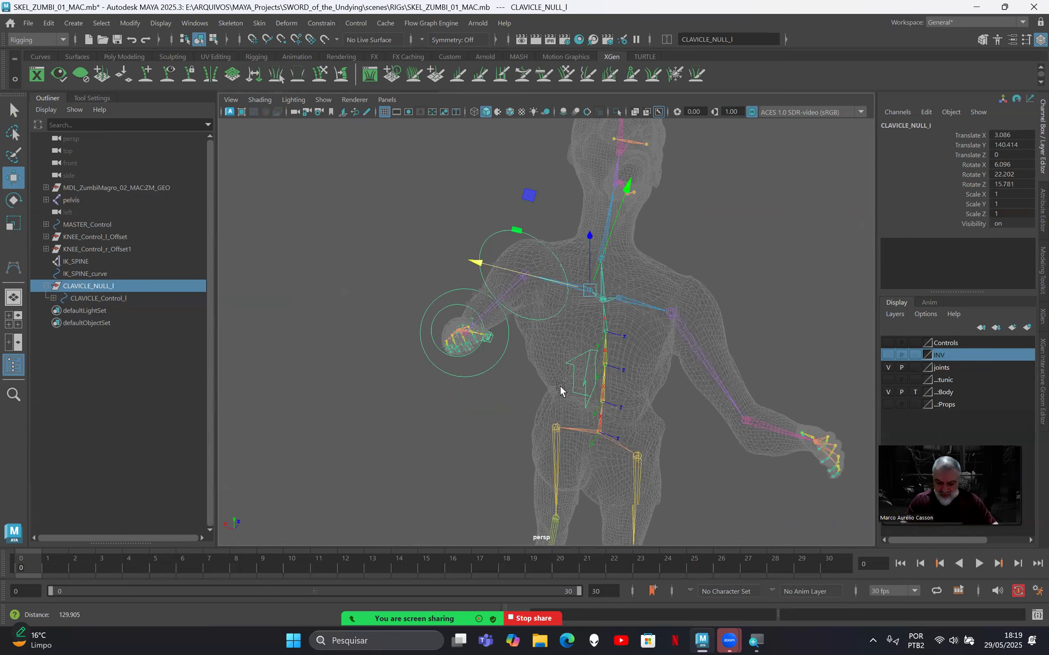
Group CLAVICLE_NULL_l under a new parent group named ARM_Controls_FK_l.
click(48, 286)
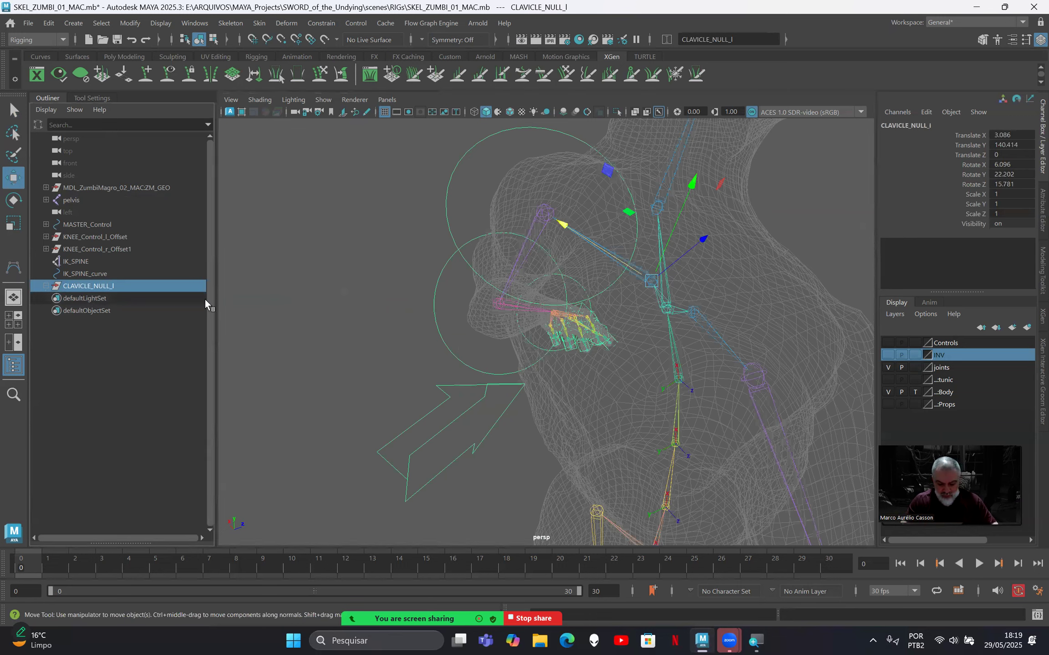
key(ctrl+g)
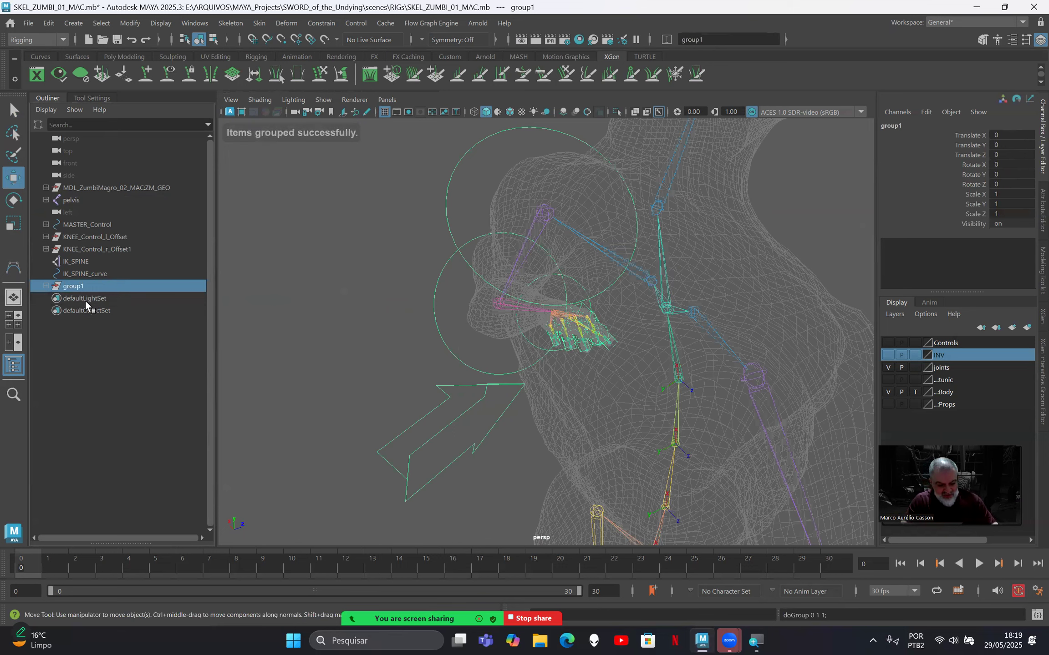
double_click(74, 286)
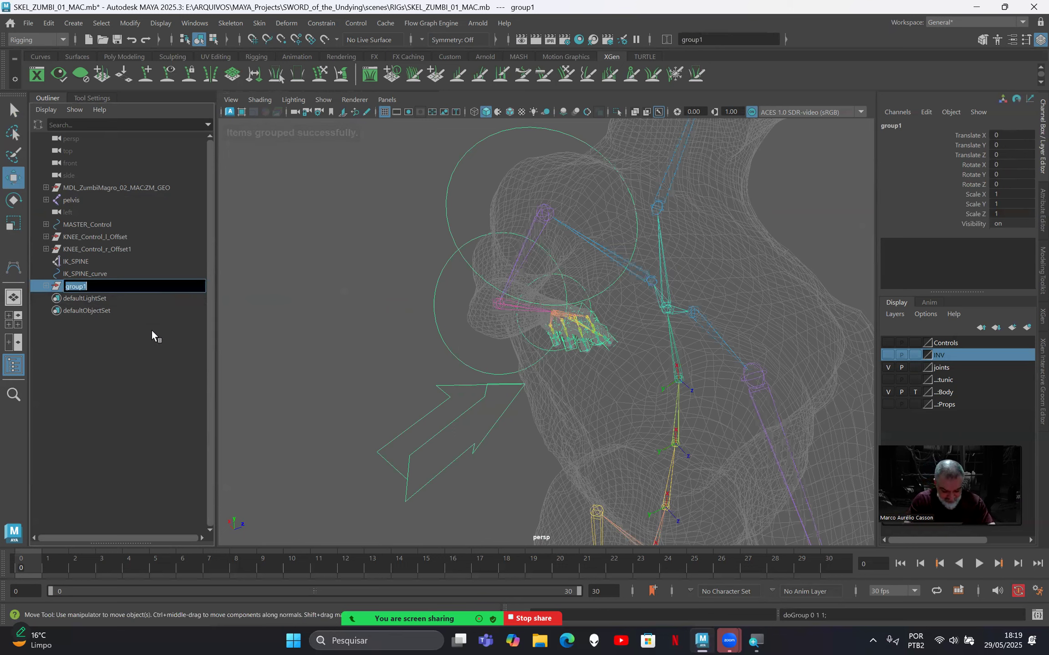
text(ARM)
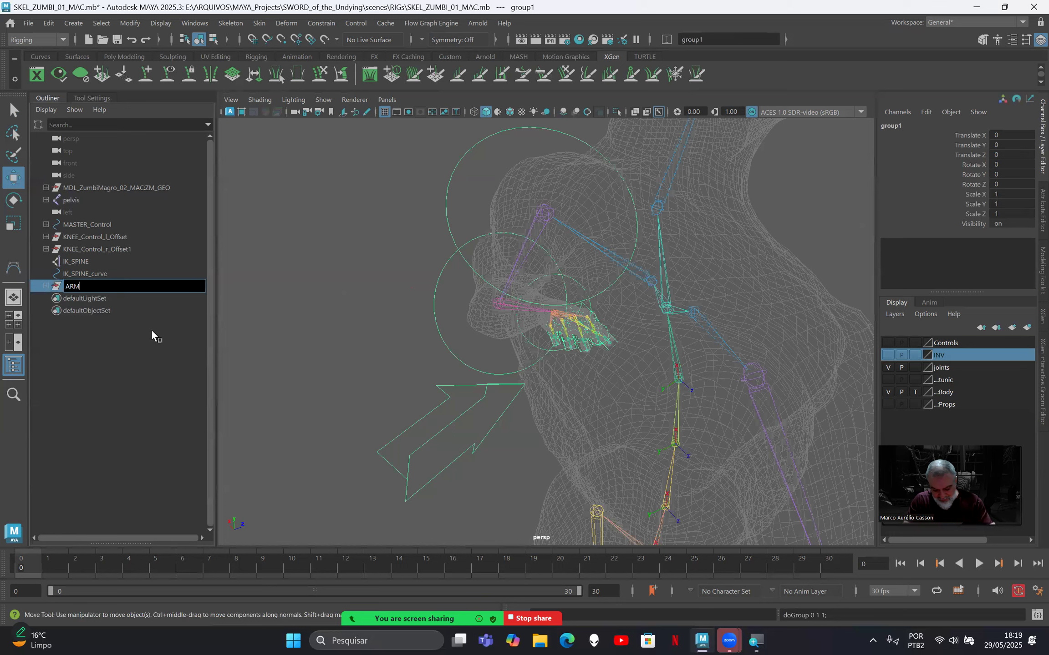
text(_Controls)
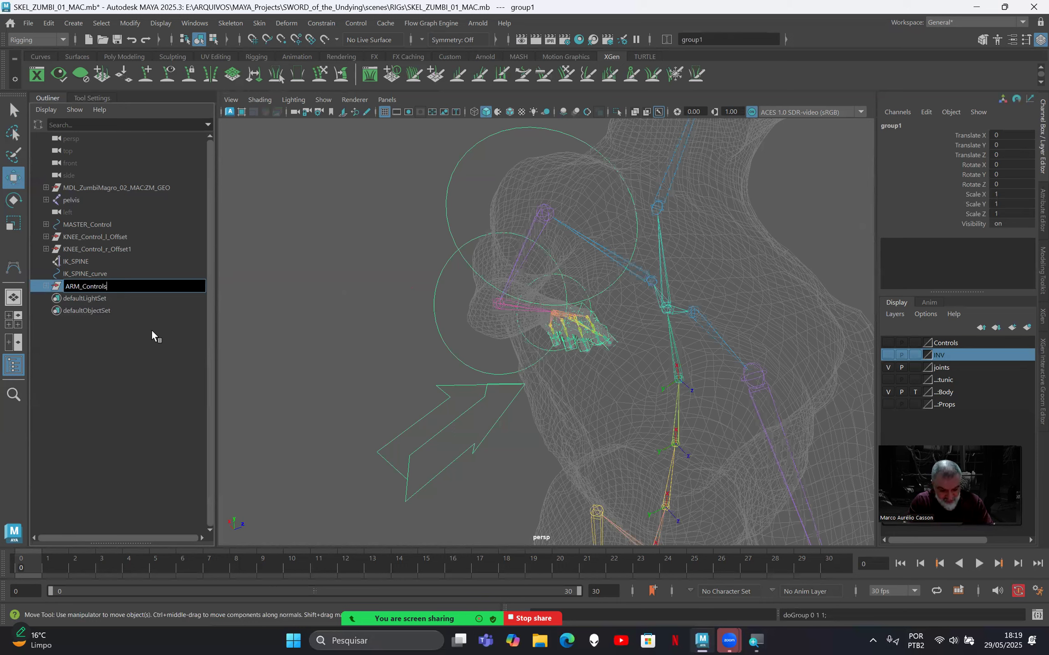
text(_l)
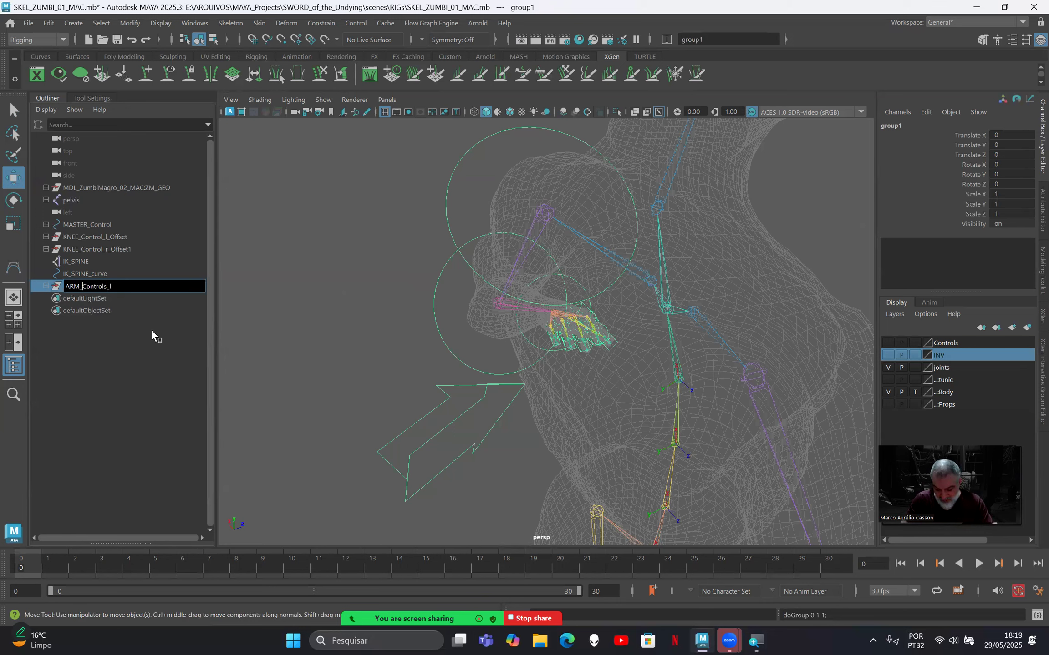
key(Right)
key(Right)
key(Right)
key(Right)
key(Right)
key(Right)
key(Right)
key(Right)
key(Right)
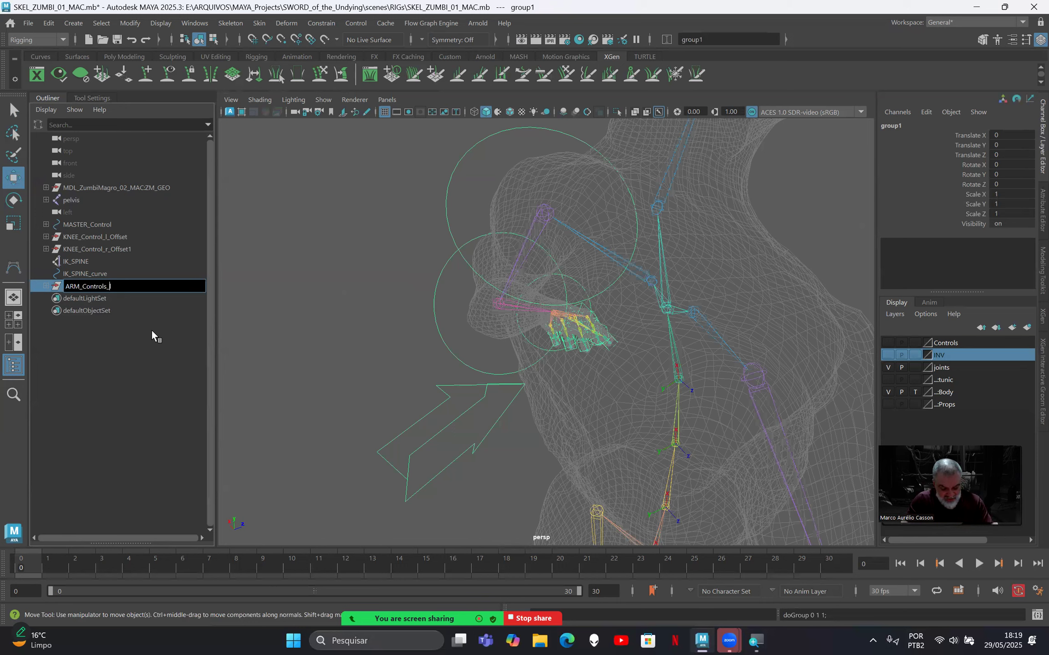
text(FK_)
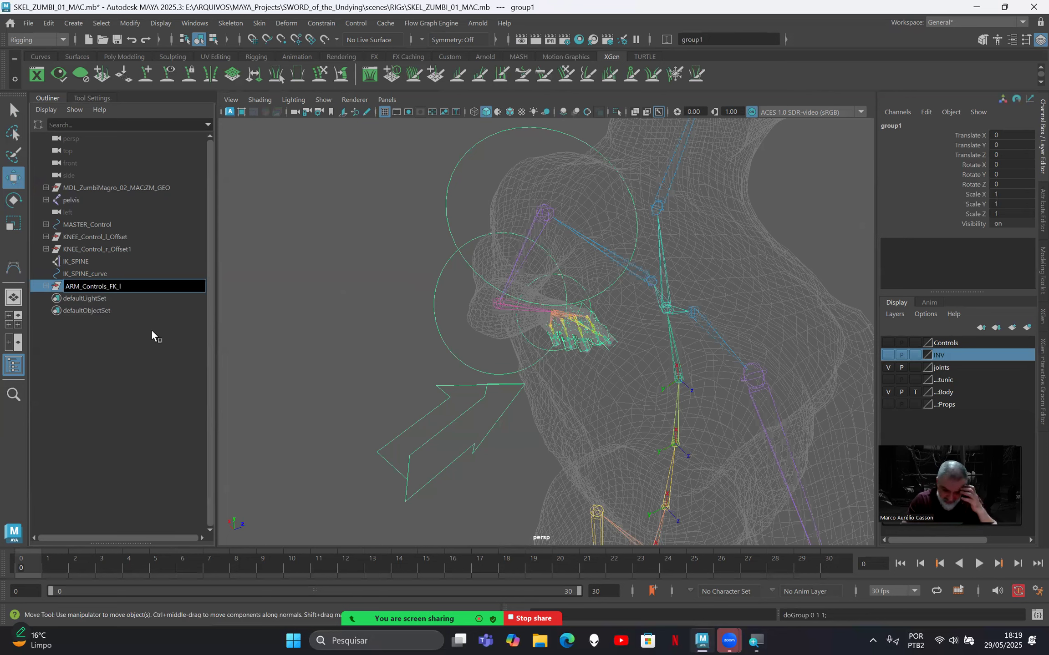
key(Return)
Hide the Body layer and show the Controls layer.
alt+right_drag(309, 341, 75, 296)
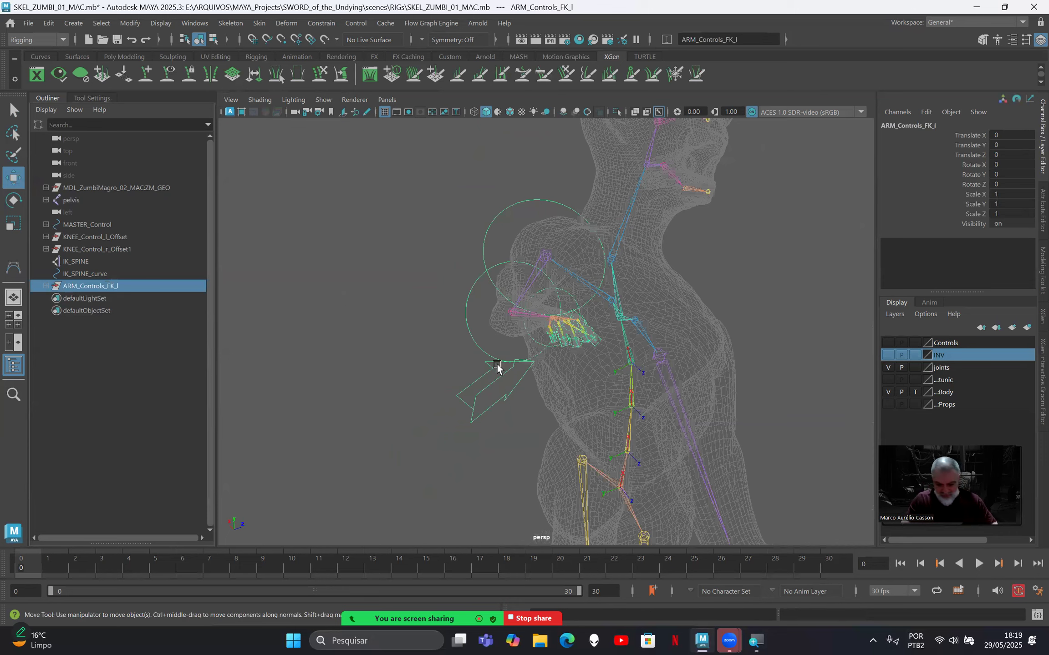
alt+right_drag(454, 383, 371, 403)
alt+drag(372, 403, 305, 402)
alt+drag(443, 392, 142, 391)
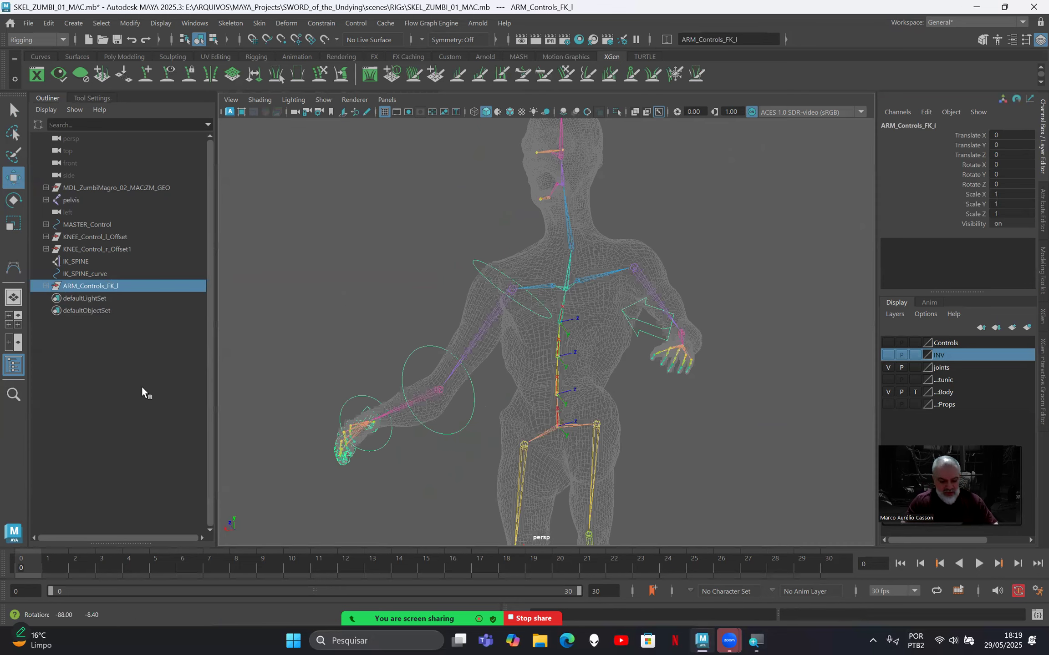
alt+drag(311, 406, 509, 367)
alt+drag(464, 323, 519, 412)
alt+drag(562, 379, 622, 423)
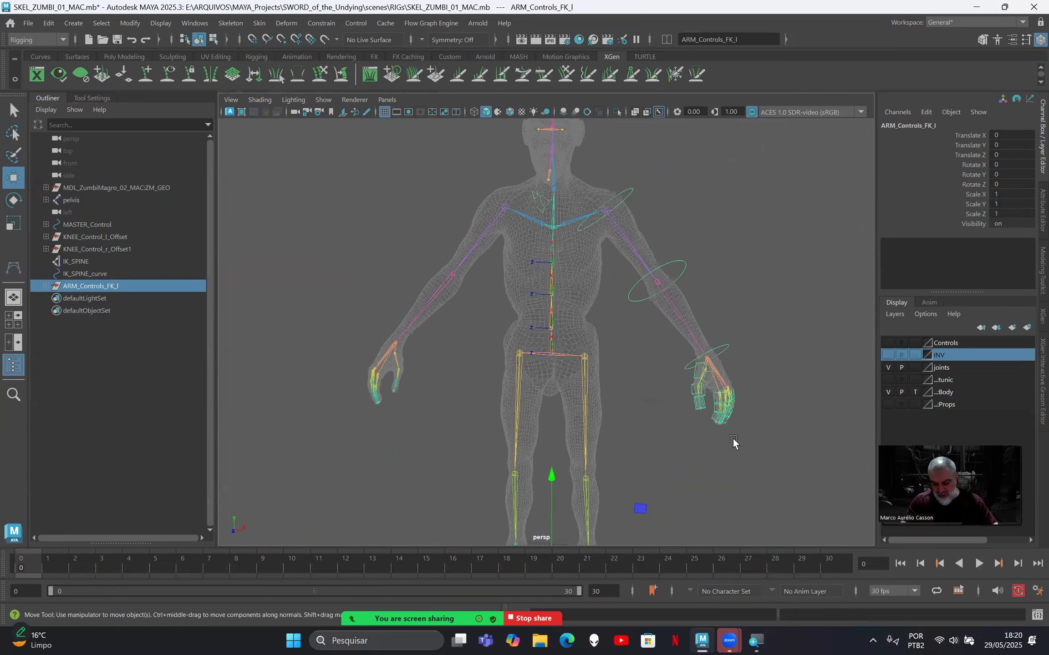
click(888, 391)
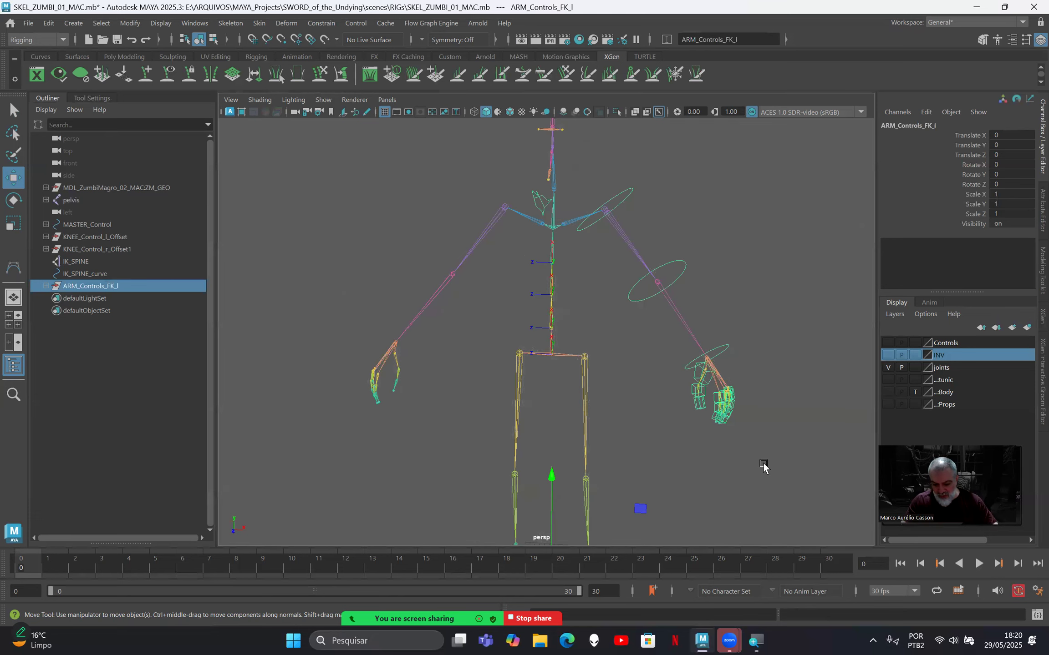
alt+right_drag(763, 468, 605, 451)
alt+drag(605, 450, 565, 423)
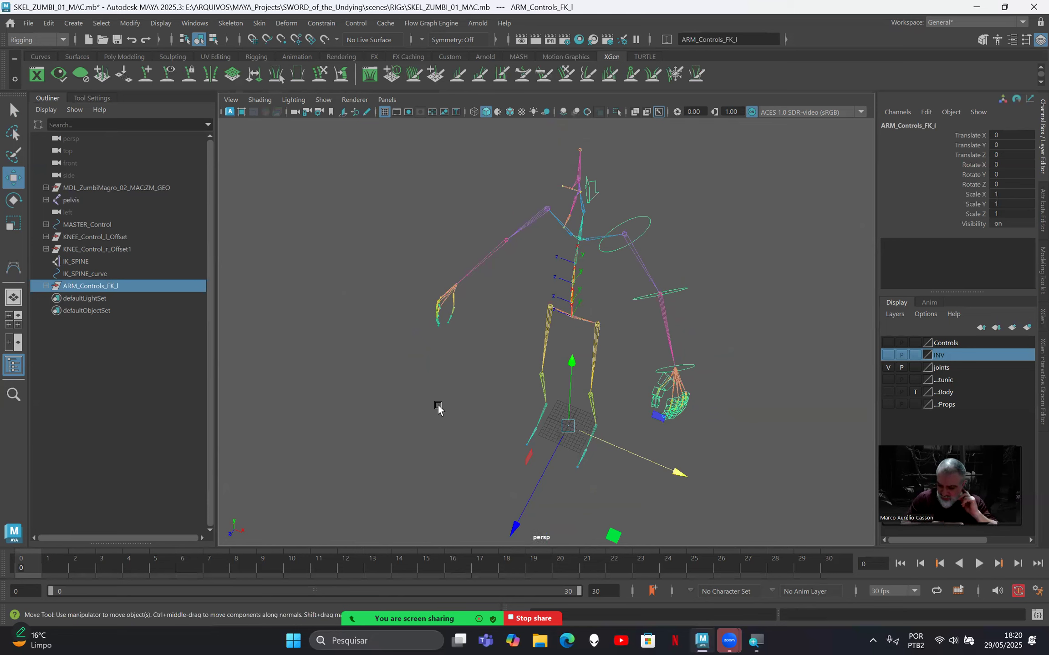
alt+right_drag(561, 260, 672, 204)
alt+middle_drag(667, 203, 635, 309)
click(888, 343)
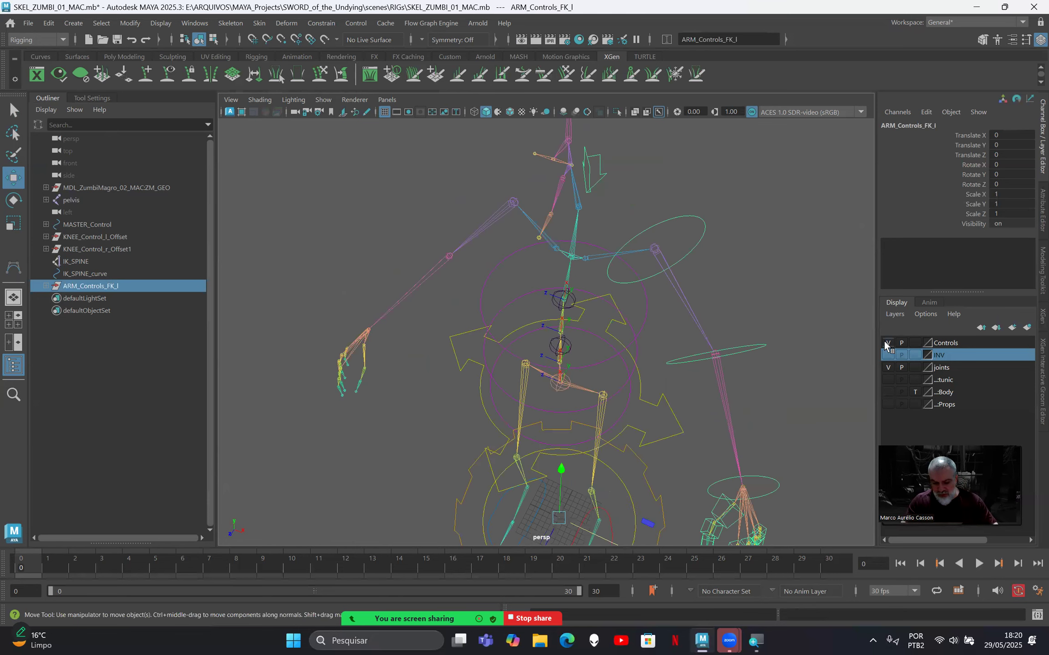
Snap the pivot of the ARM_Controls_FK_l group to the spine joint at the uppermost spine control.
alt+drag(501, 308, 535, 334)
alt+drag(458, 435, 580, 420)
alt+drag(533, 463, 544, 328)
alt+right_drag(544, 328, 613, 433)
alt+drag(613, 433, 590, 377)
key(v)
middle_drag(456, 349, 511, 356)
alt+drag(571, 413, 559, 296)
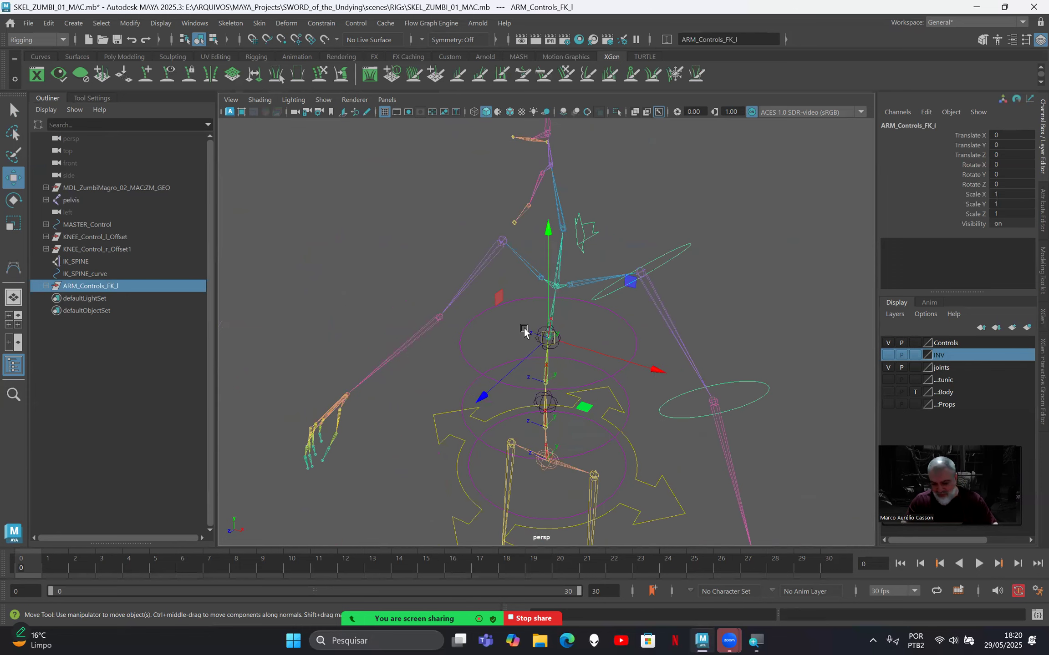
Duplicate the ARM_Controls_FK_l group and mirror the copy to the right arm with Scale X -1.
alt+drag(436, 331, 480, 318)
key(ctrl+d)
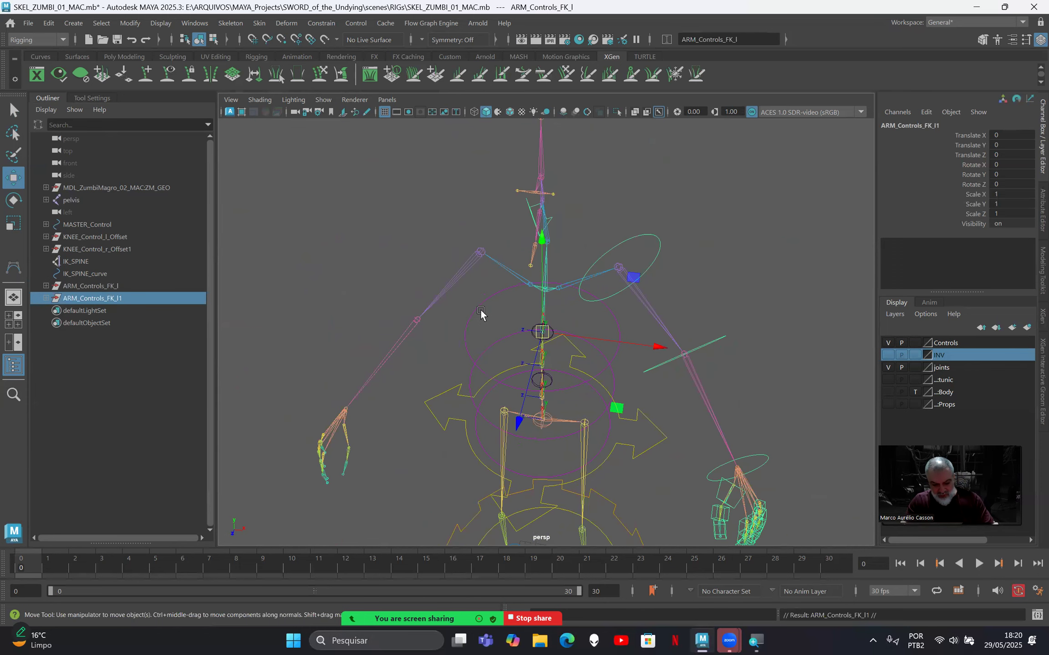
double_click(1008, 194)
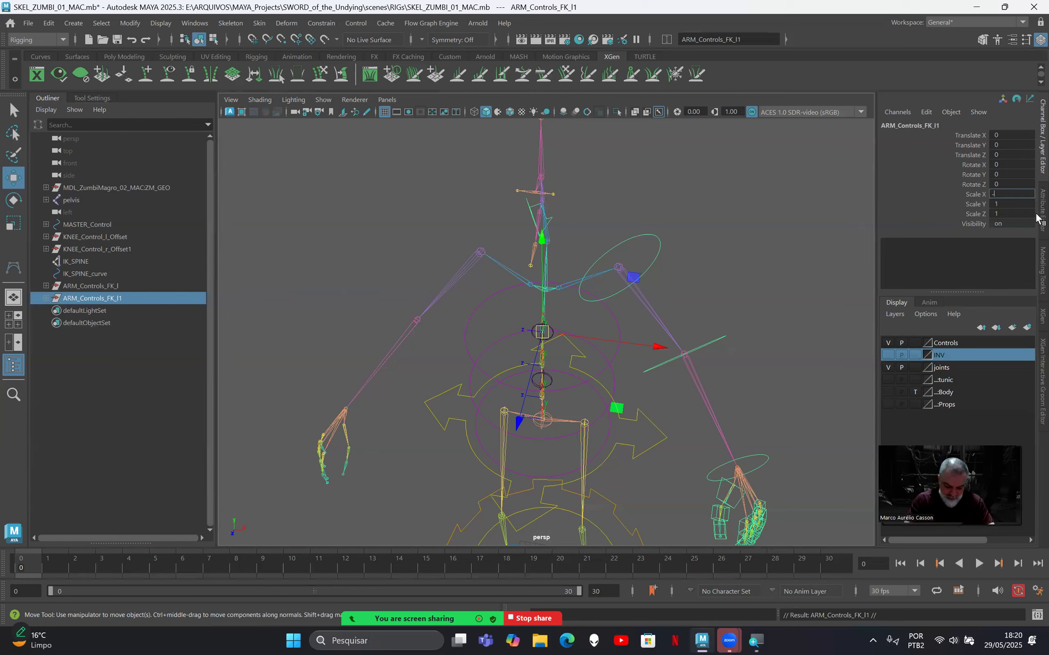
text(-1)
key(Return)
mouse_move(405, 286)
alt+mouse_down()
mouse_move(479, 288)
mouse_move(358, 286)
mouse_move(387, 288)
alt+mouse_up()
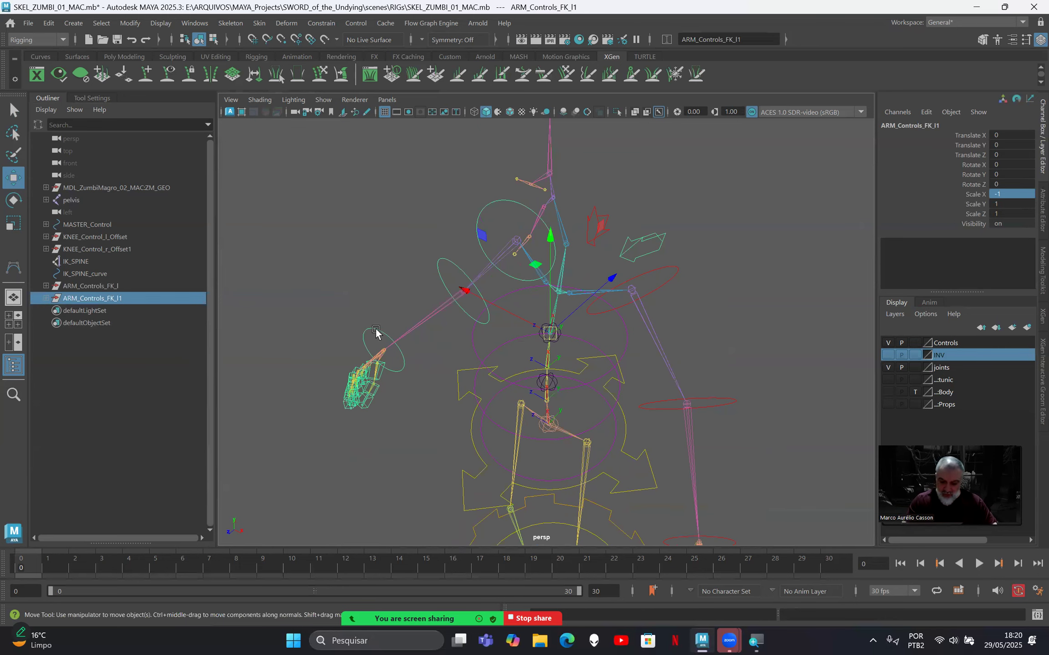
alt+drag(428, 229, 428, 235)
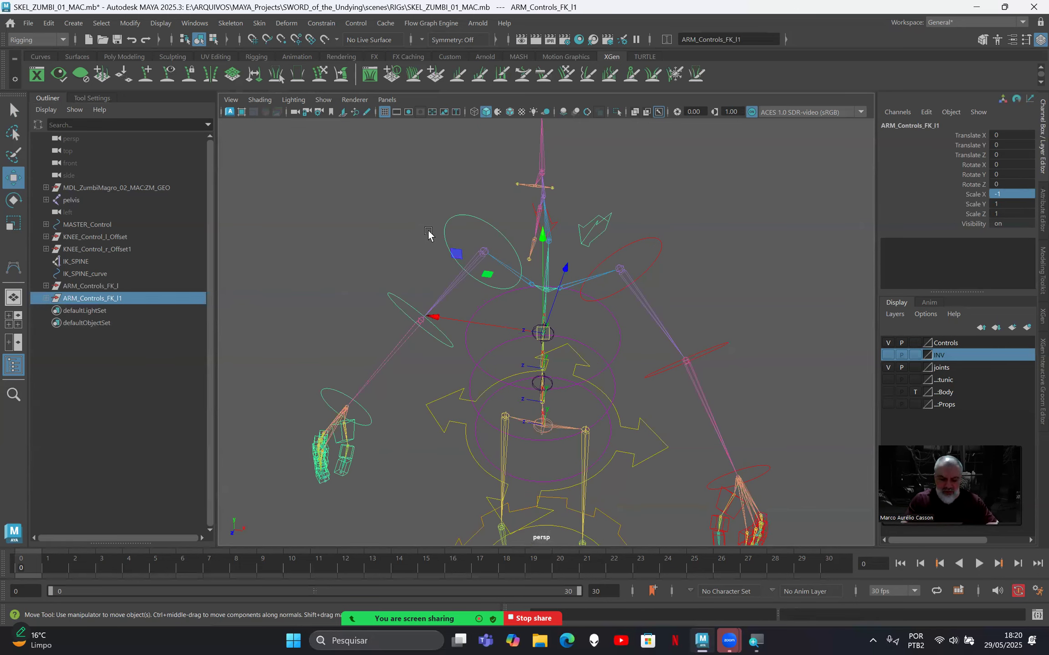
Replace "_l" with "_r" in the names throughout the mirrored arm control hierarchy, and clear the selection.
click(129, 22)
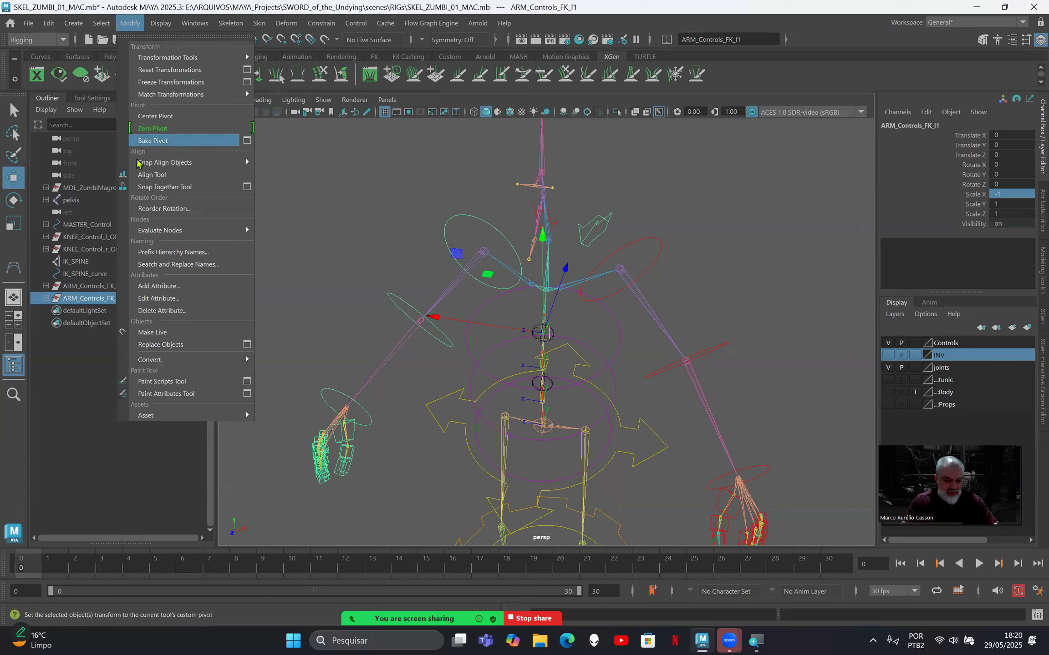
click(197, 265)
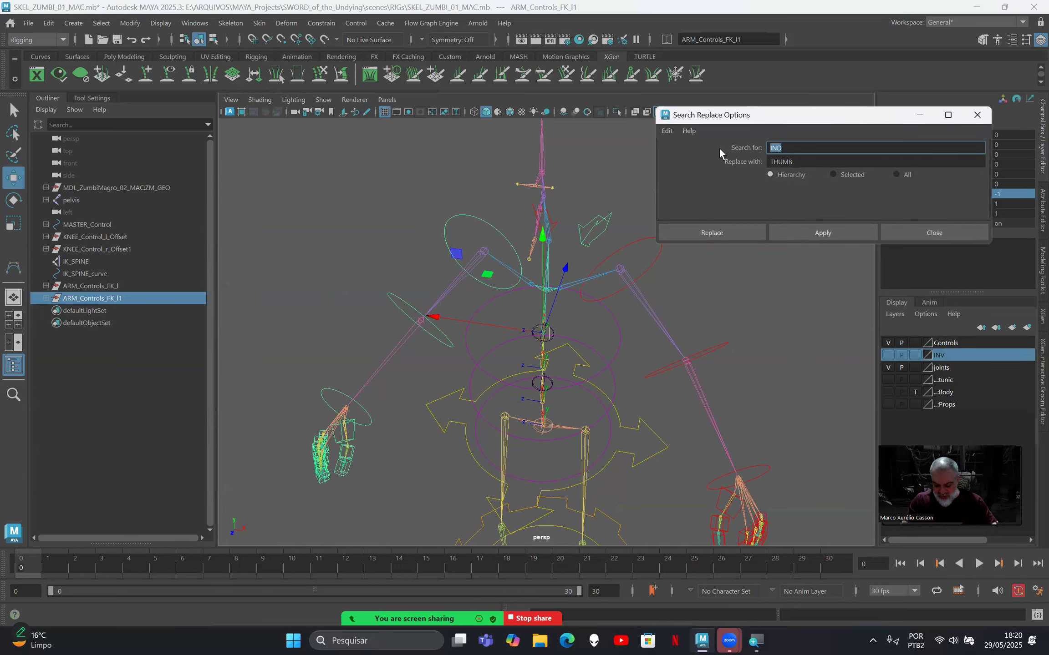
text(_l)
key(Tab)
text(_r)
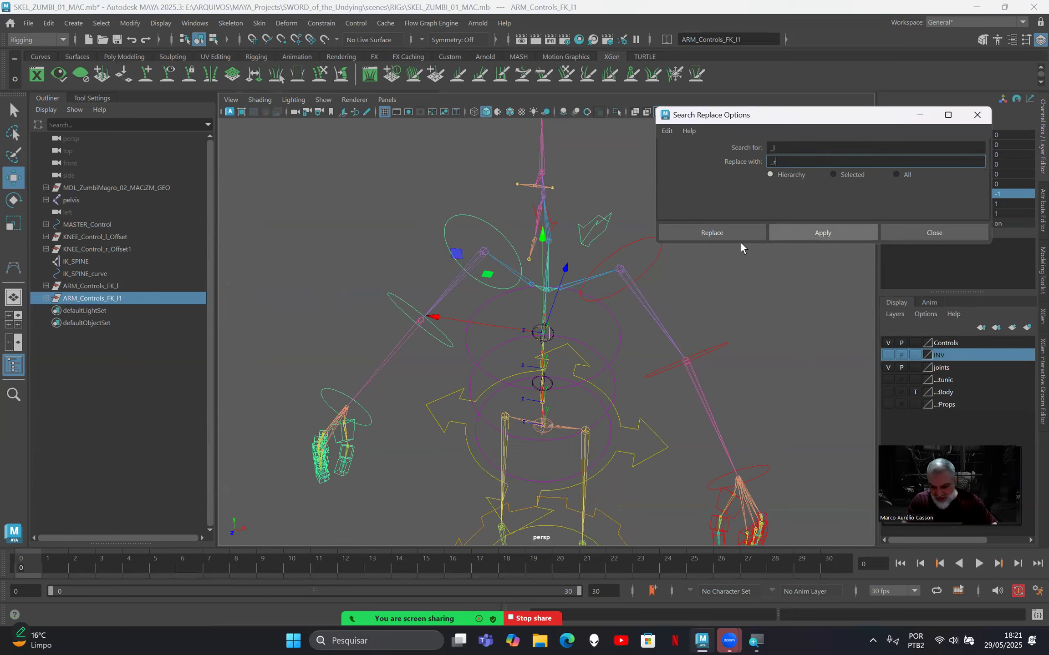
click(709, 237)
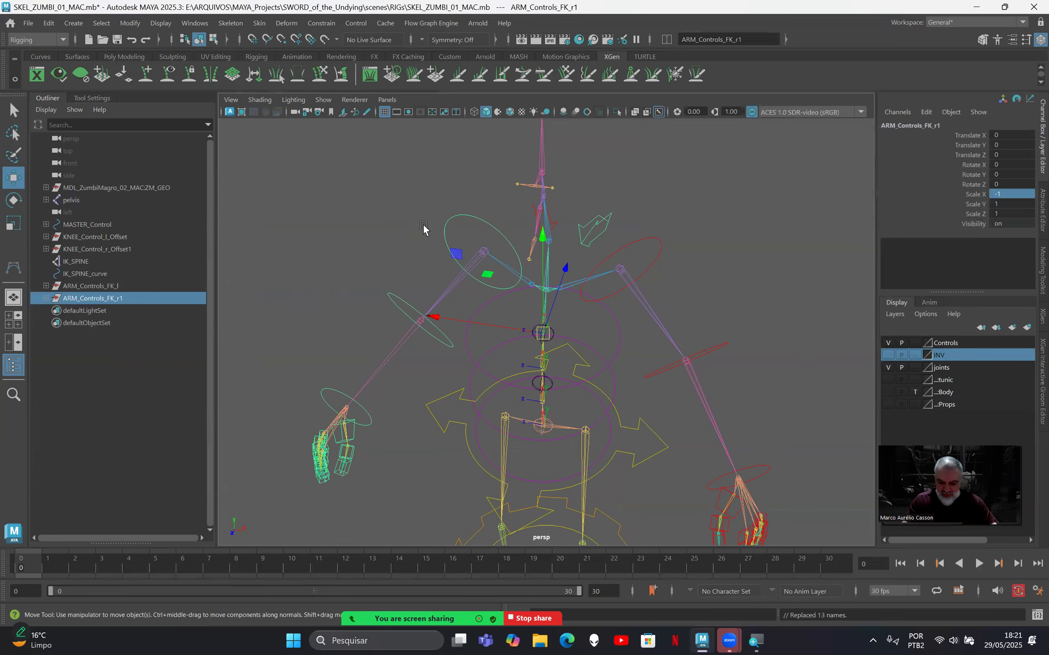
click(332, 218)
Recolour the CLAVICLE_Control_r curve's shape by setting its RGB drawing override colour to blue, and clear the selection.
scroll(455, 258, up, 2)
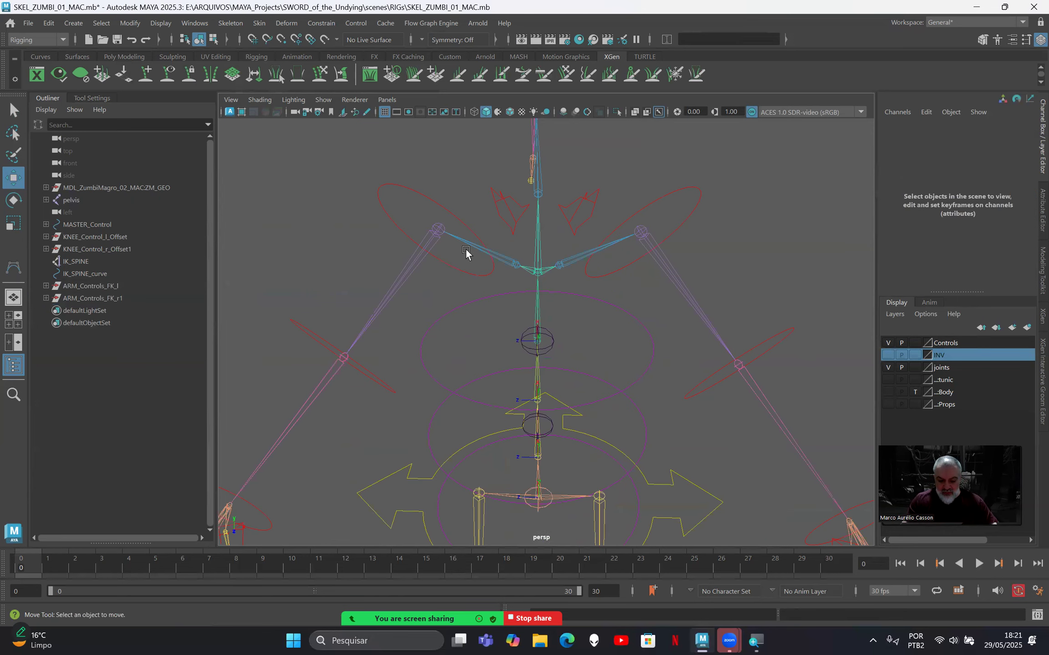
alt+drag(465, 279, 567, 221)
click(584, 257)
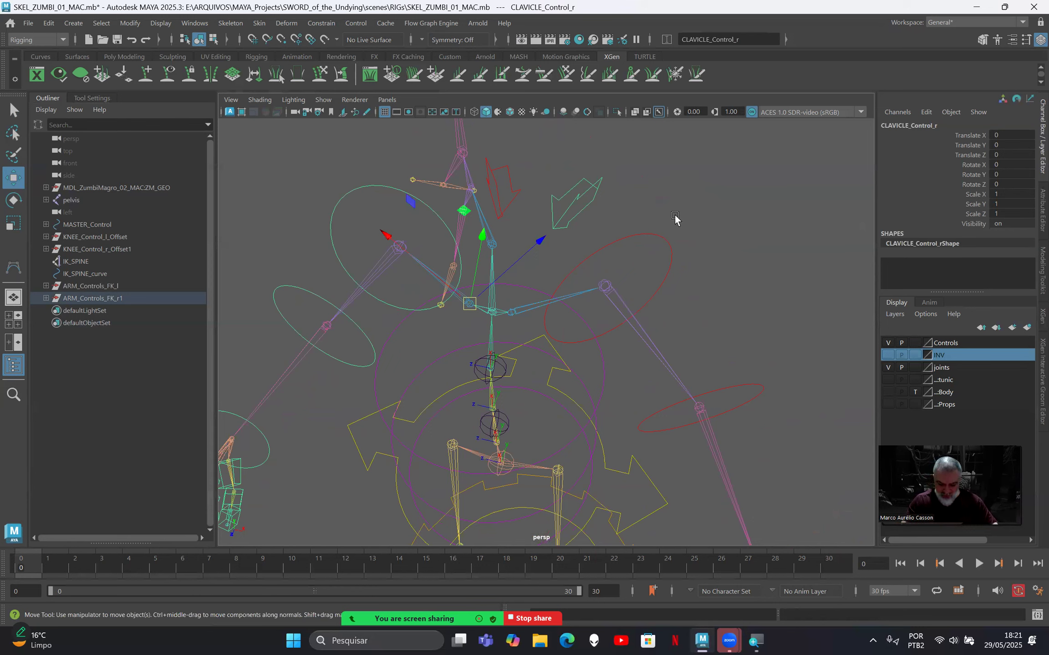
key(Down)
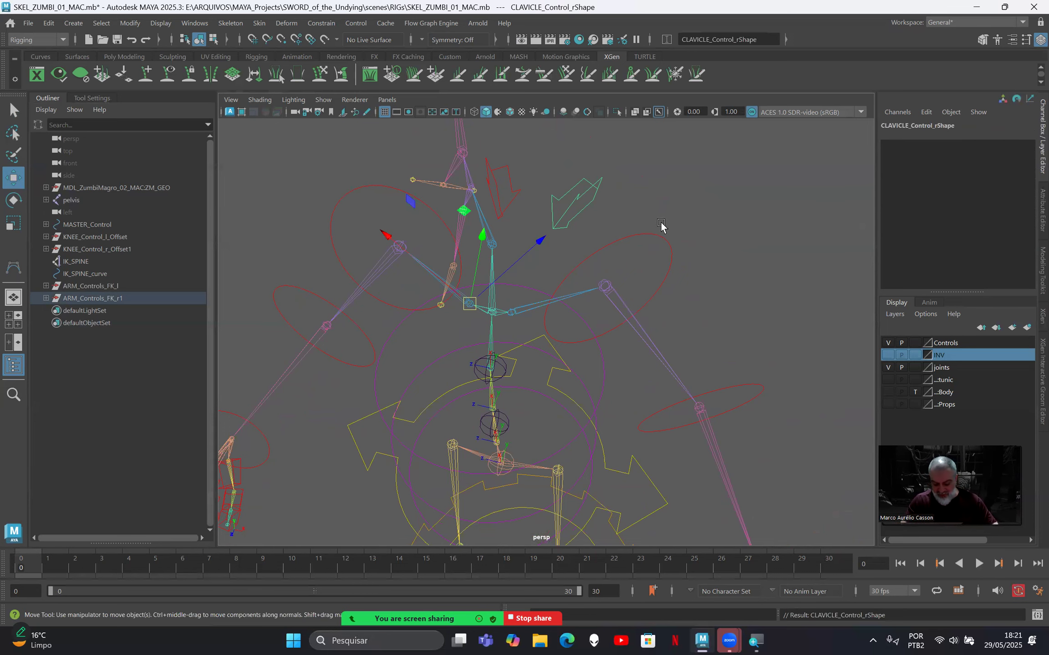
key(ctrl+a)
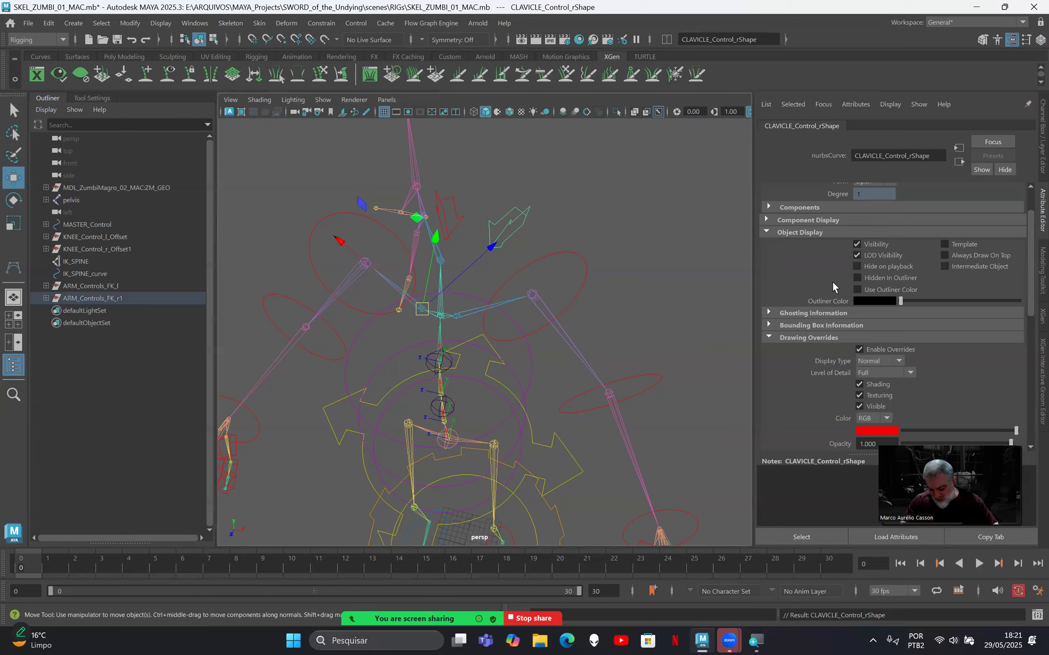
click(870, 431)
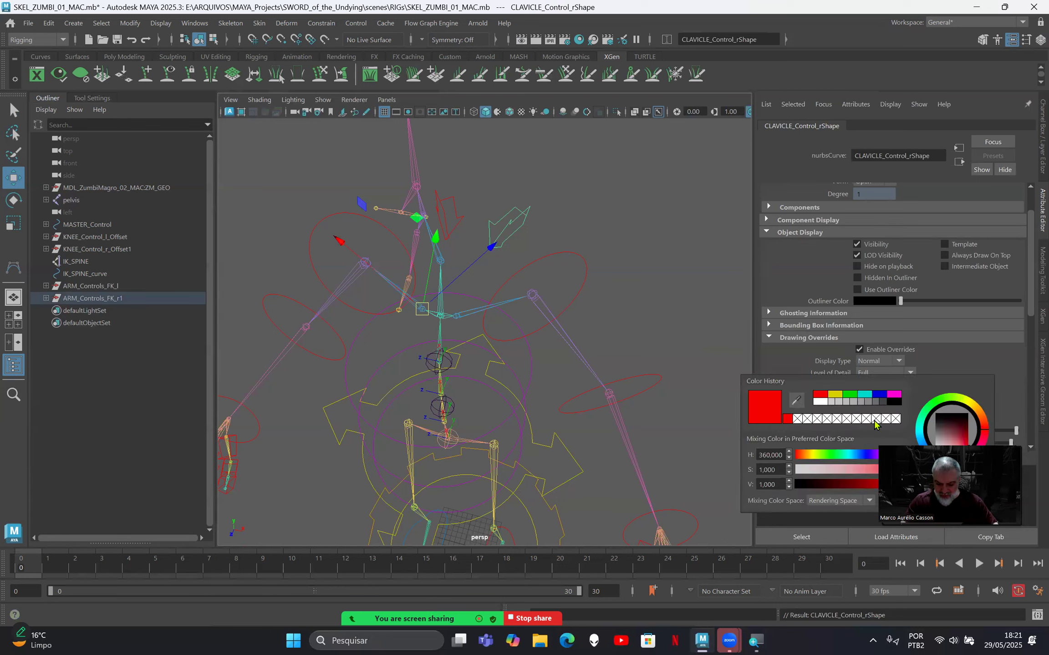
click(879, 398)
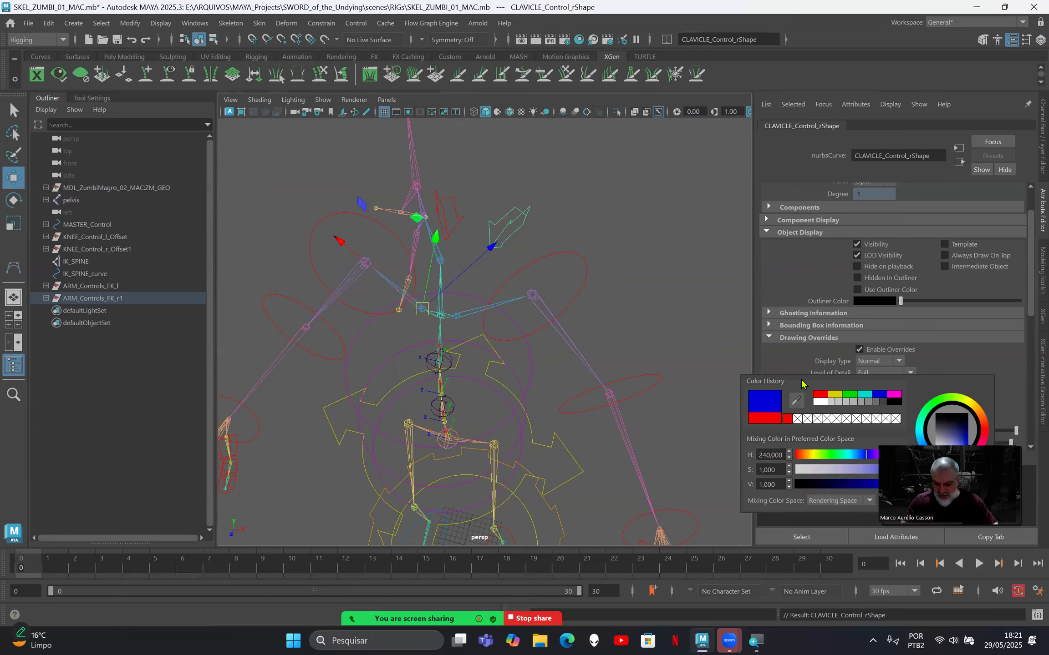
click(591, 232)
Parent-constrain the clavicle_r joint to CLAVICLE_Control_r with Maintain Offset on and all translate and rotate axes constrained.
scroll(524, 234, up, 4)
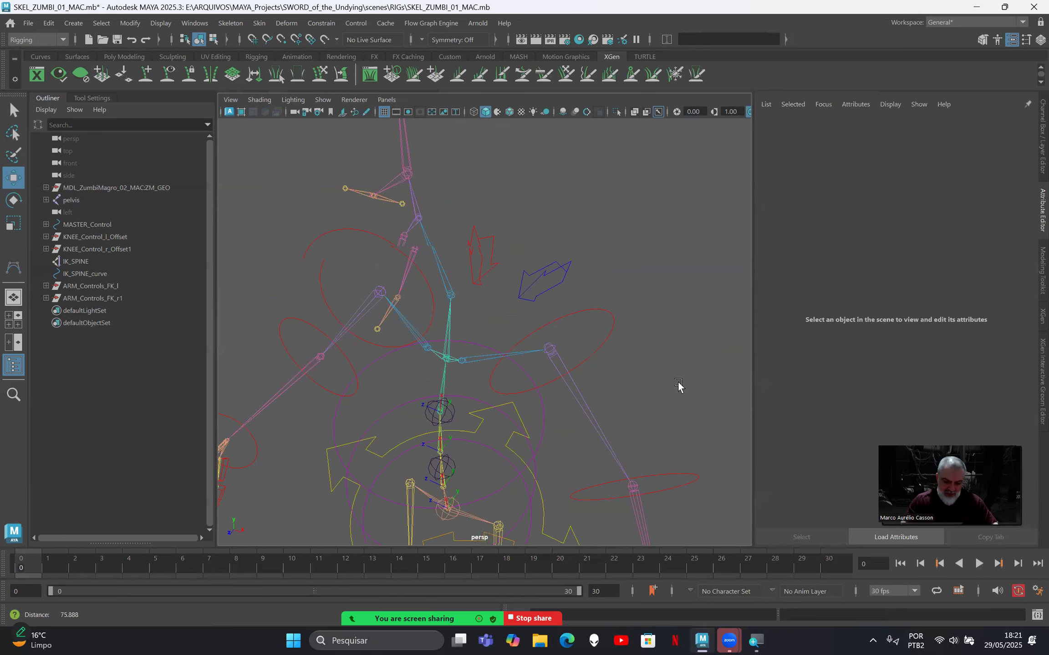
click(609, 193)
alt+drag(478, 325, 529, 341)
key(q)
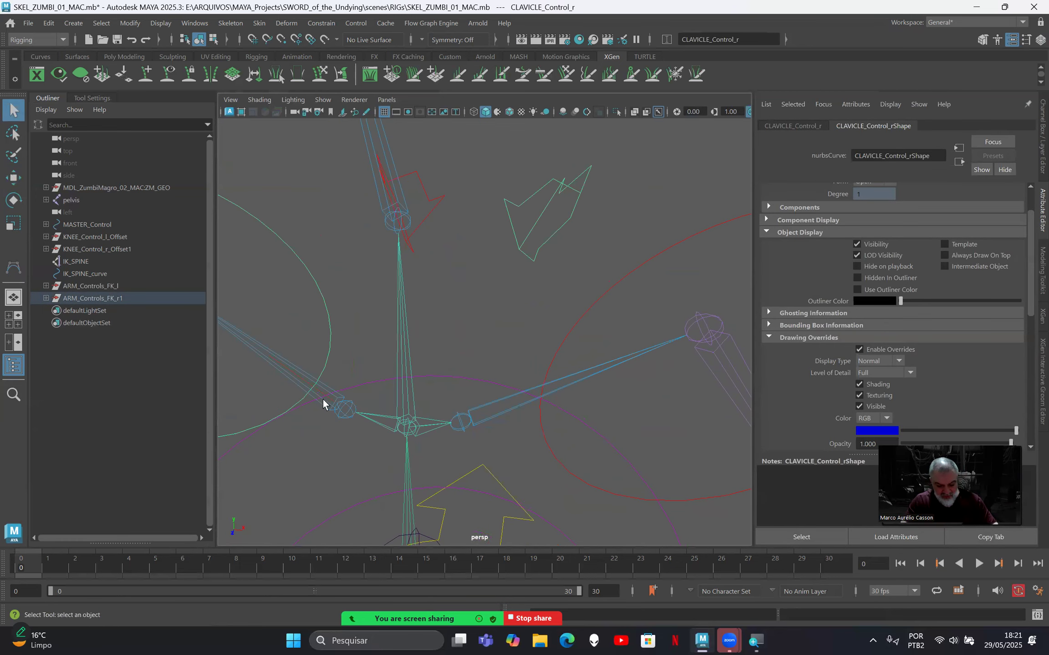
click(342, 412)
alt+drag(332, 433, 356, 424)
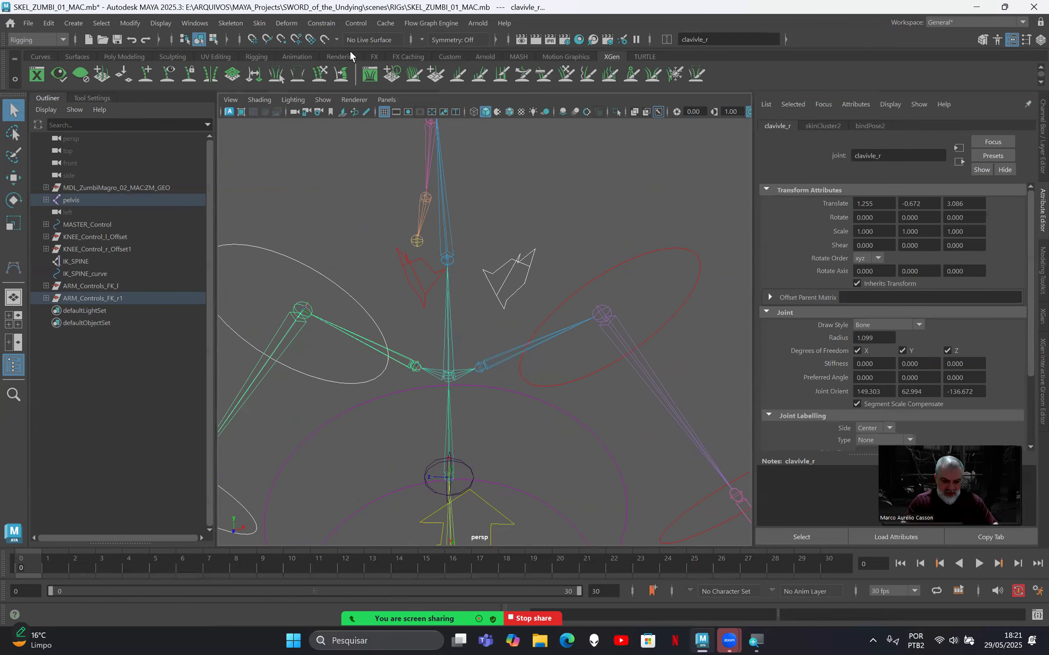
click(320, 24)
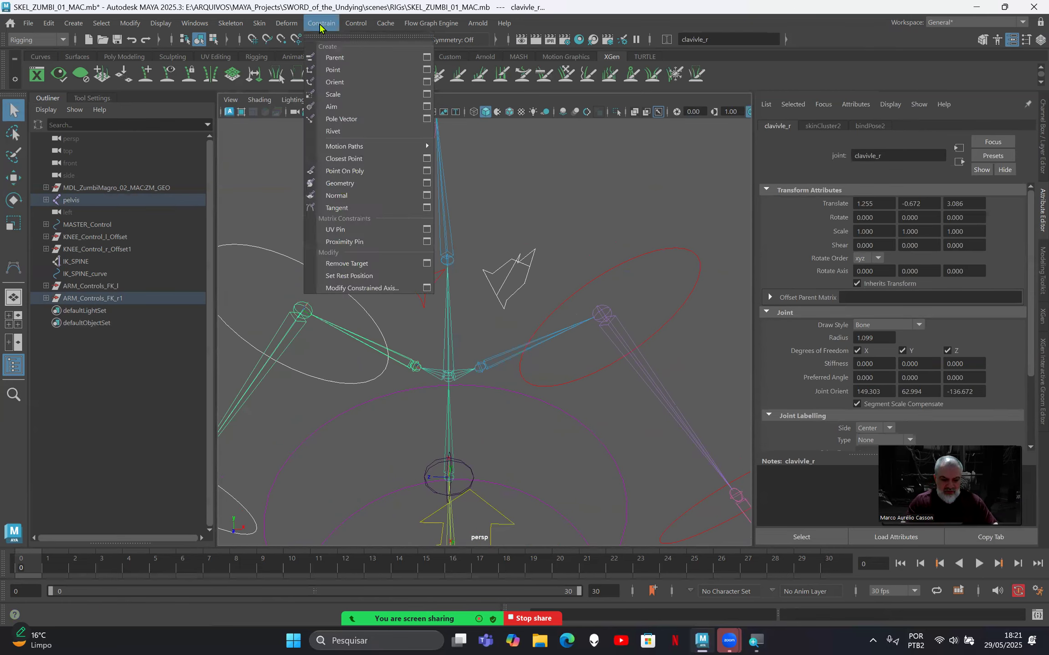
click(427, 58)
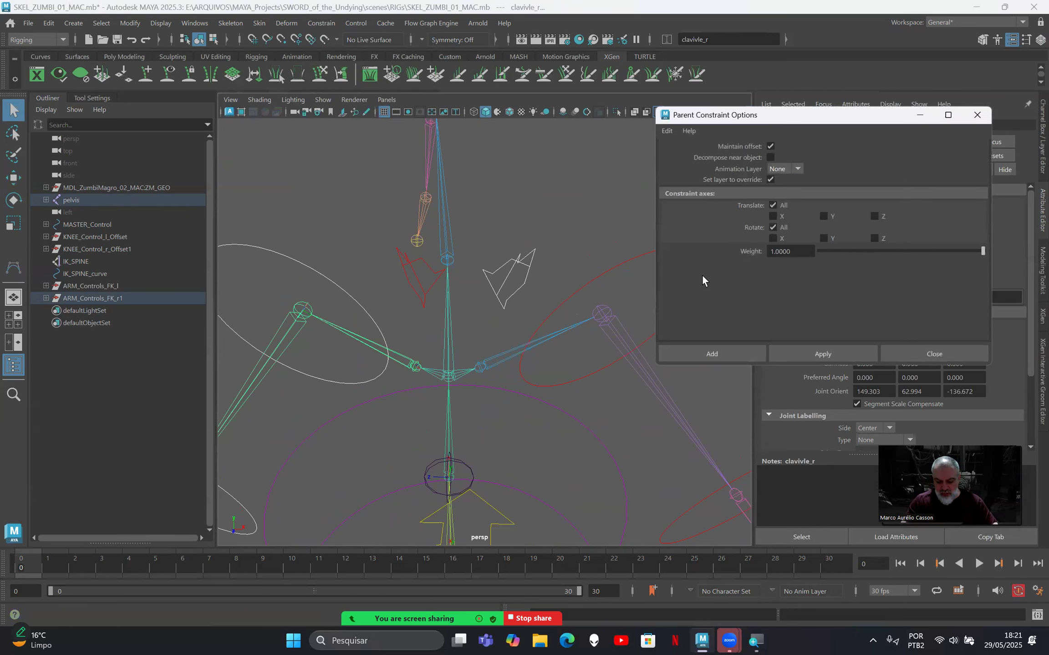
click(703, 354)
Parent-constrain the shoulder_r joint to SHOULDER_Control_r with the same constraint options.
alt+drag(382, 329, 511, 294)
click(449, 227)
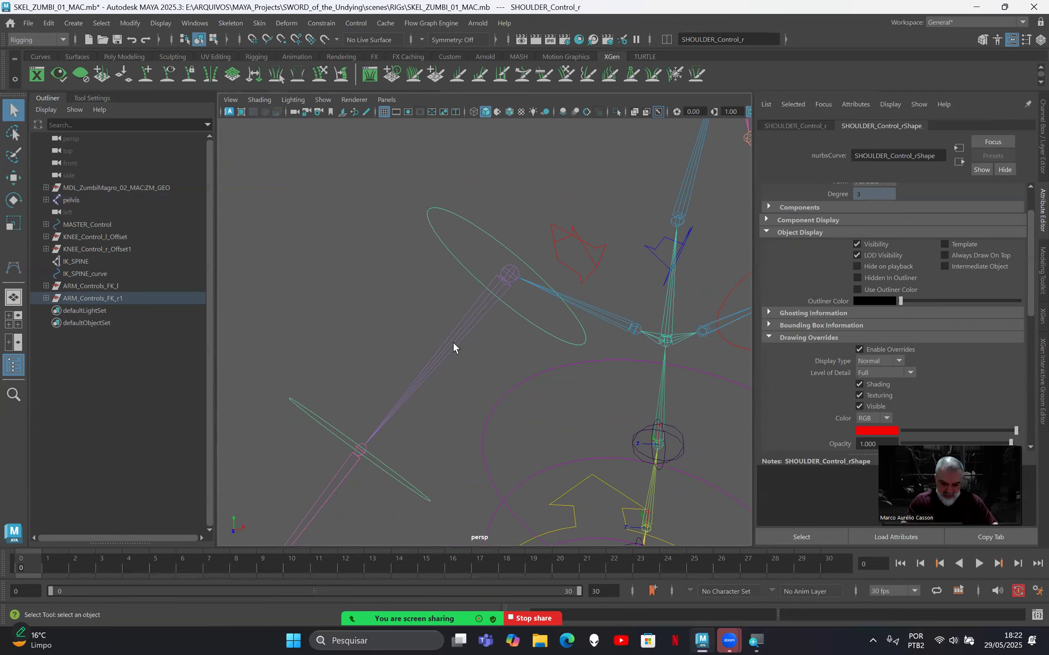
click(469, 325)
key(g)
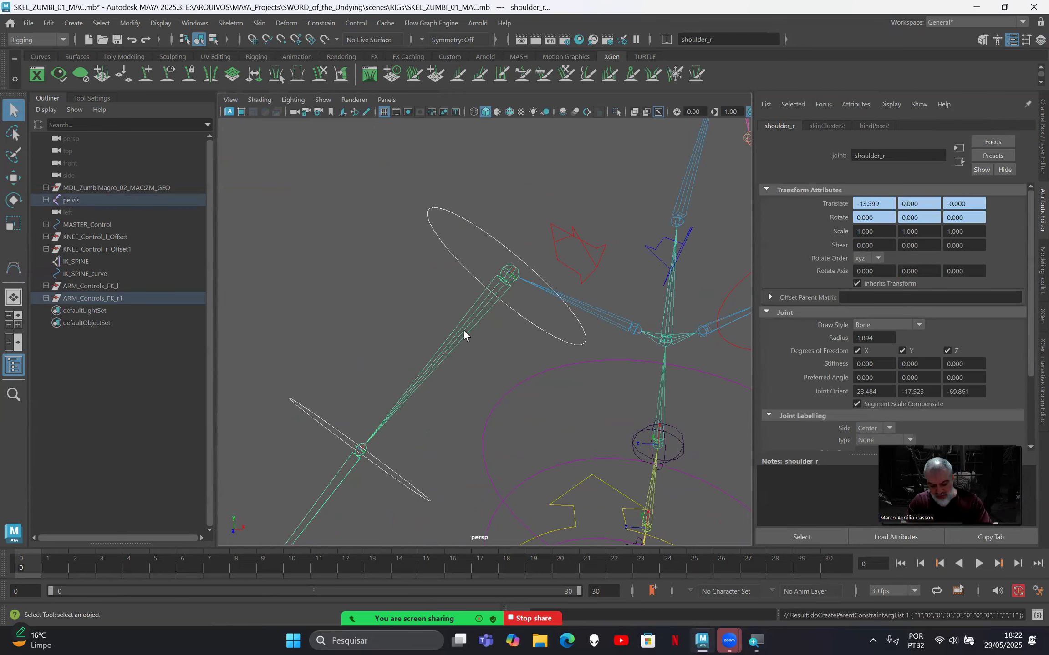
Parent-constrain the elbow_r joint to ELBOW_Control_r with the same constraint options, and clear the selection.
click(291, 401)
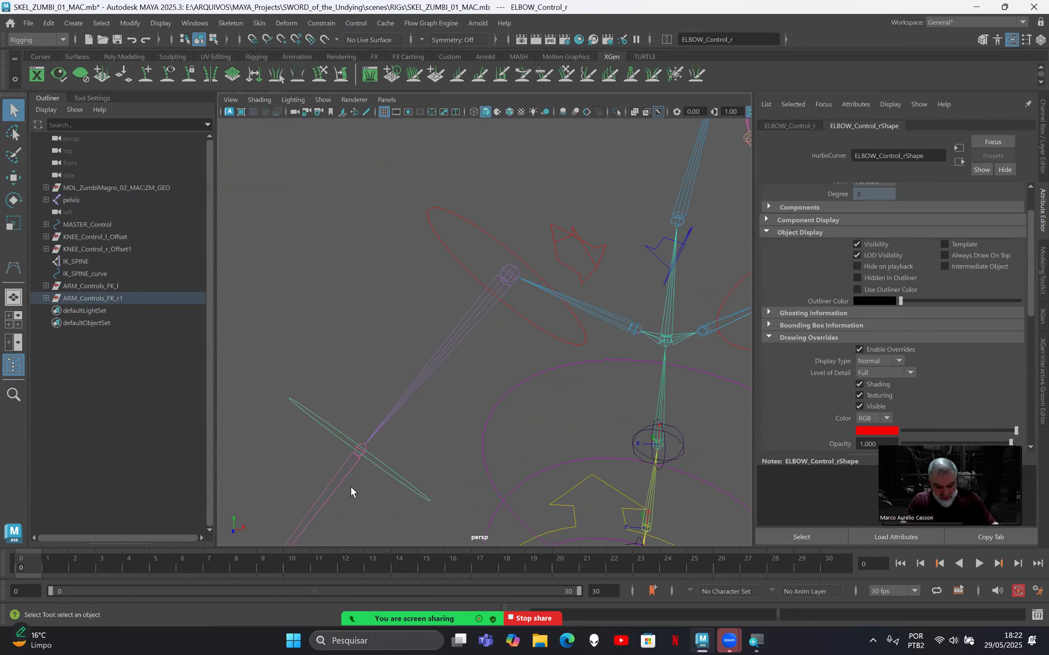
shift+click(341, 477)
key(g)
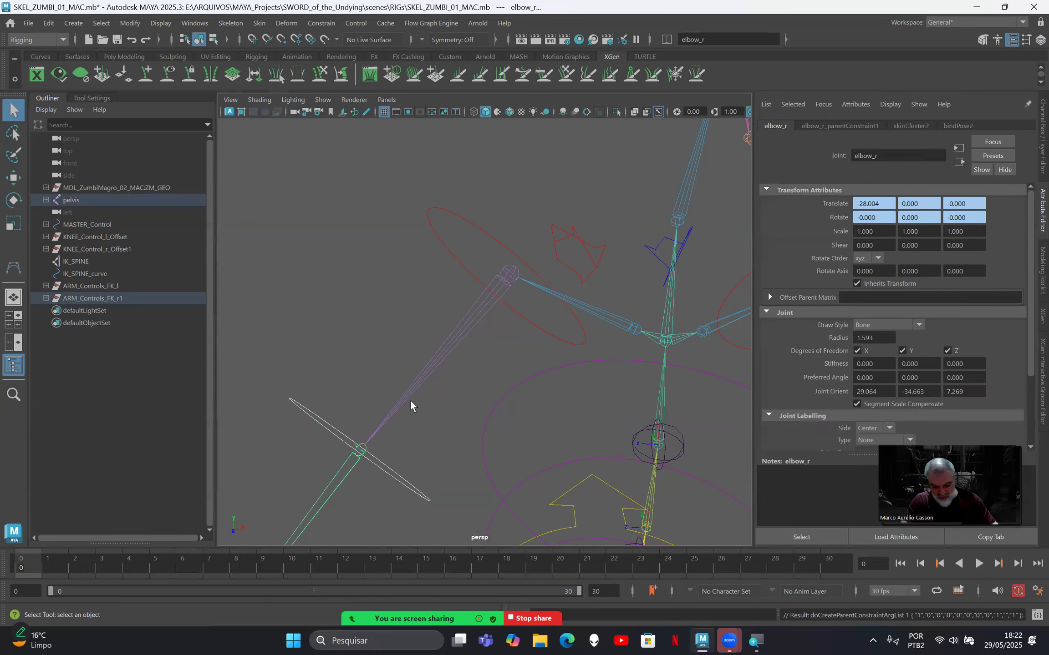
scroll(407, 395, down, 3)
click(376, 348)
alt+drag(379, 363, 440, 346)
scroll(401, 350, down, 2)
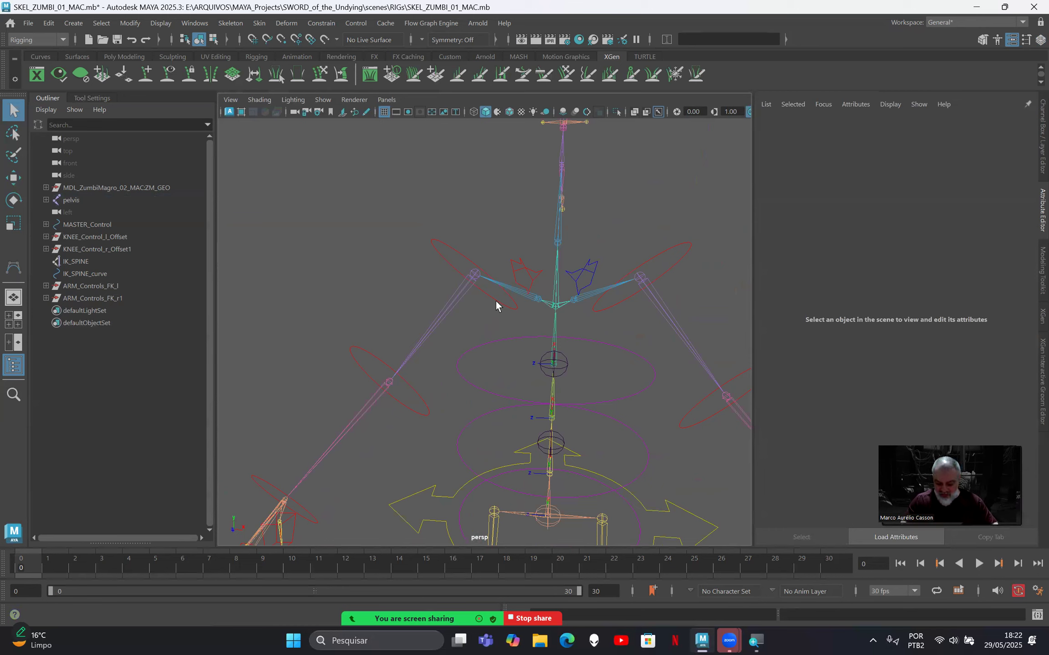
scroll(455, 369, down, 3)
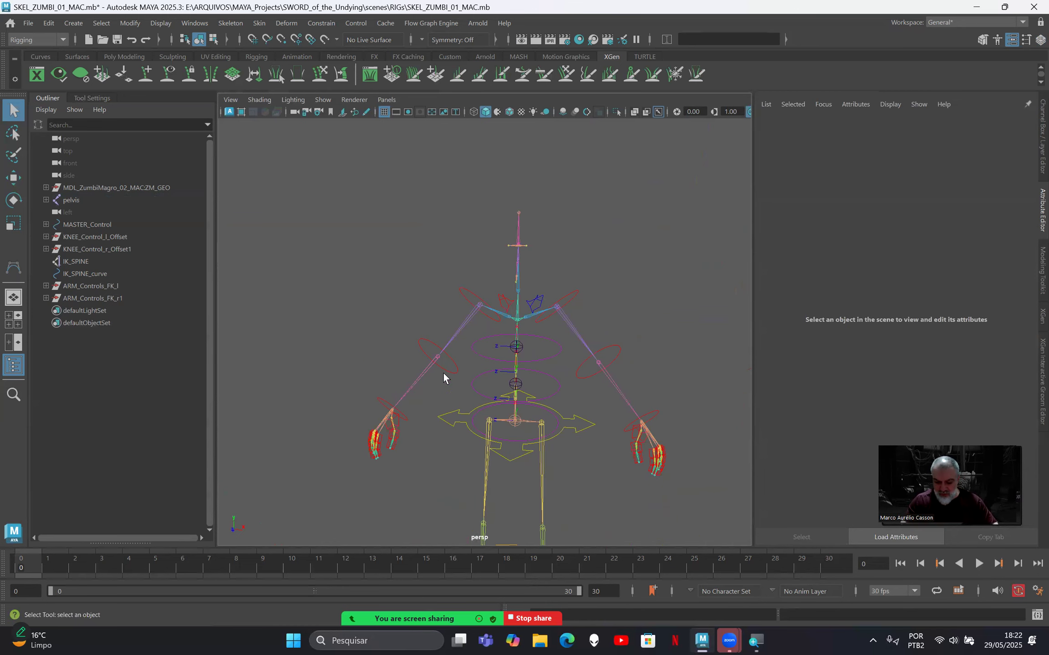
scroll(584, 419, up, 6)
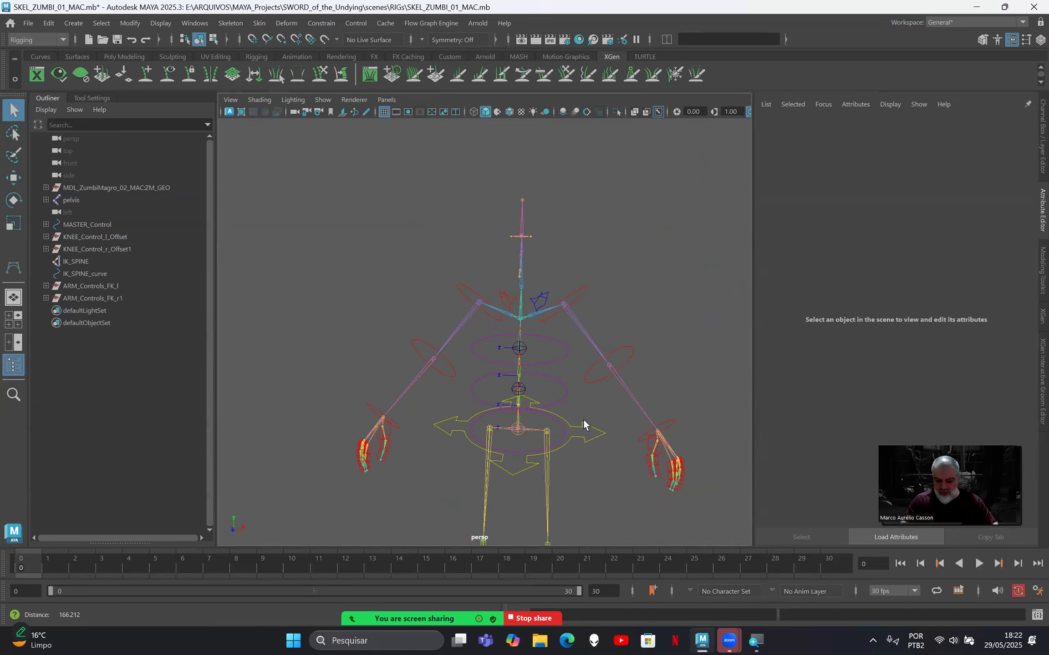
alt+middle_drag(563, 351, 556, 347)
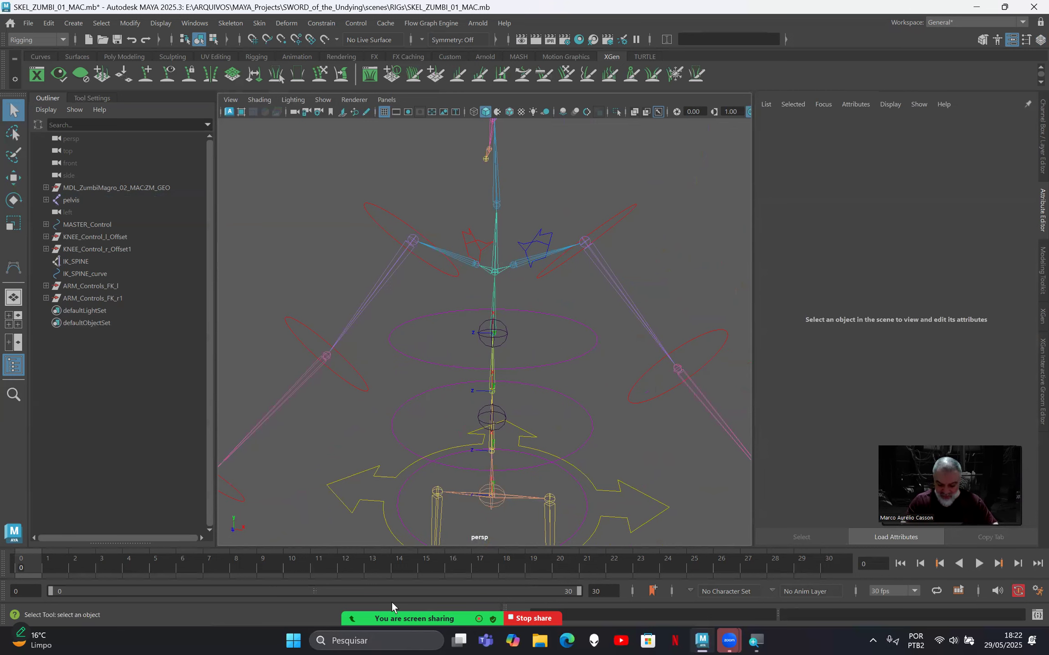
mouse_move(391, 603)
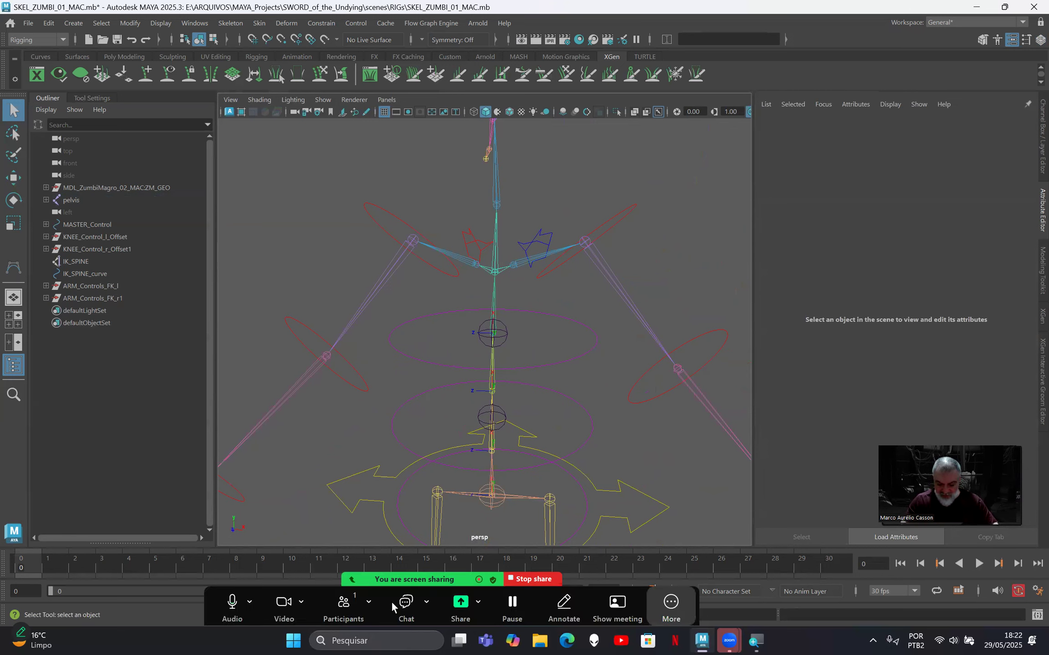
click(670, 606)
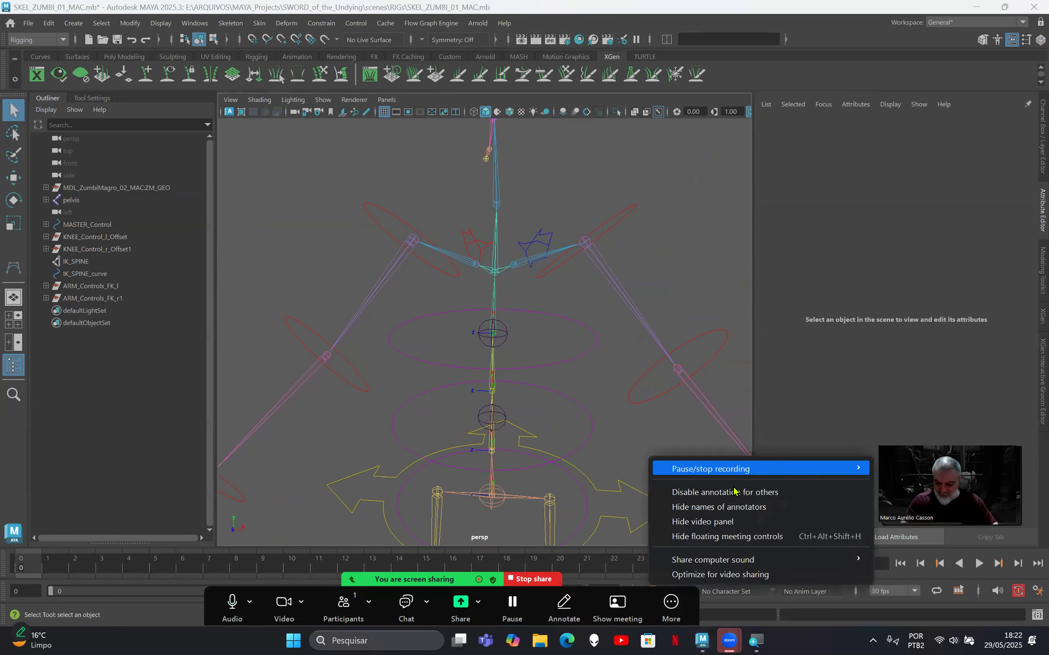